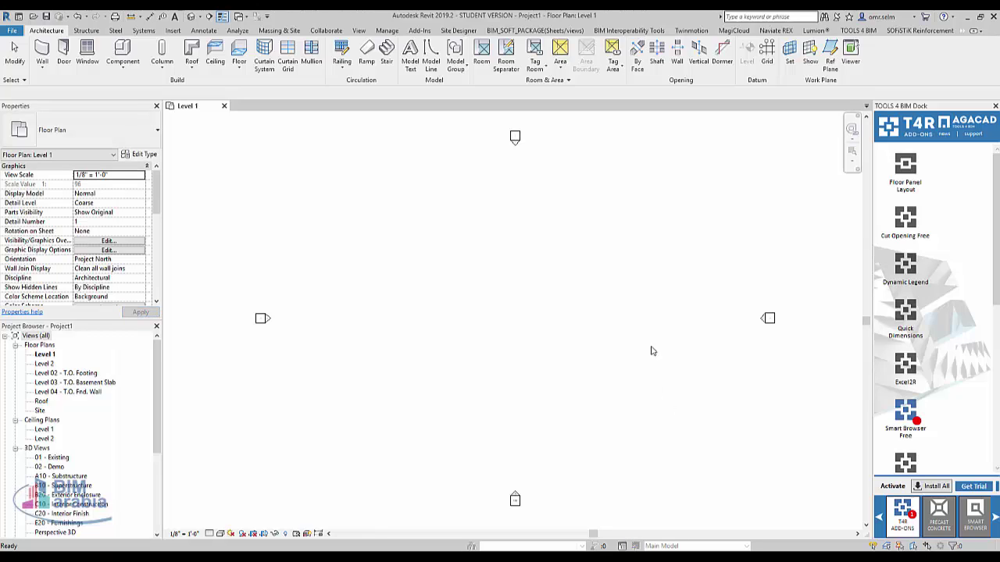
Step: Close the TOOLS 4 BIM add-in dock and open the East elevation view
{"action": "left_click", "coordinate": [993, 106]}
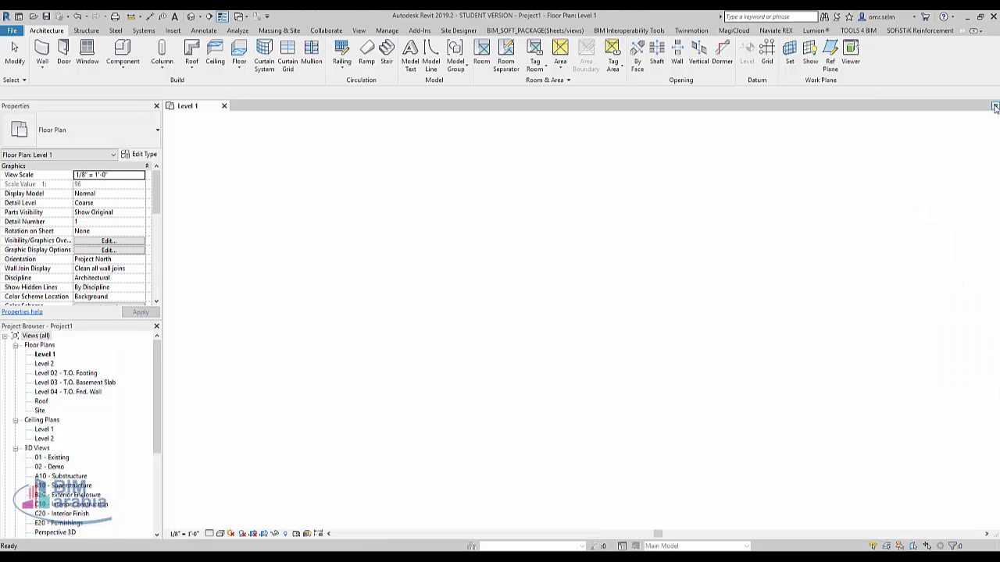
{"action": "key", "text": "Escape"}
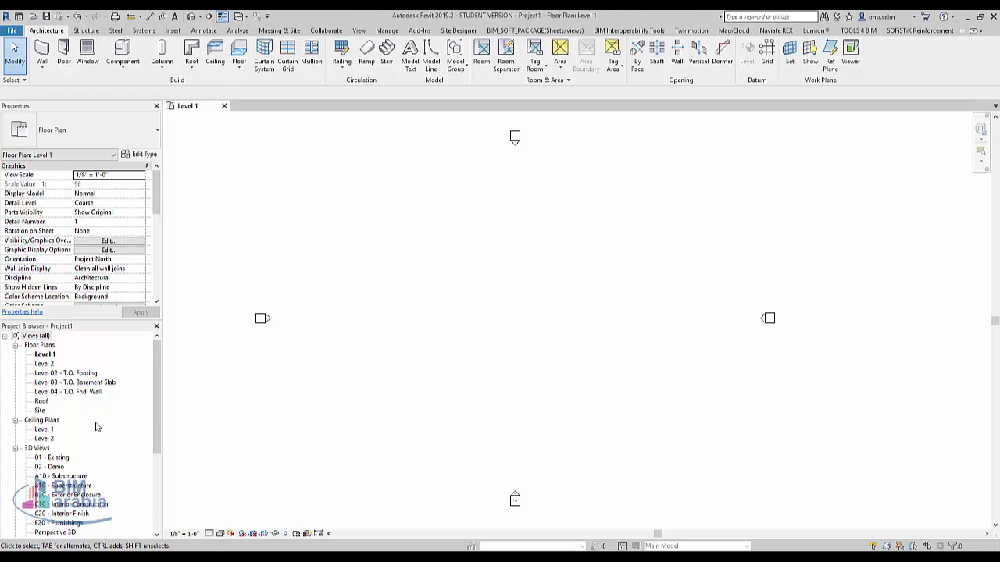
{"action": "scroll", "coordinate": [127, 469], "scroll_direction": "down", "scroll_amount": 2}
{"action": "scroll", "coordinate": [127, 468], "scroll_direction": "down", "scroll_amount": 2}
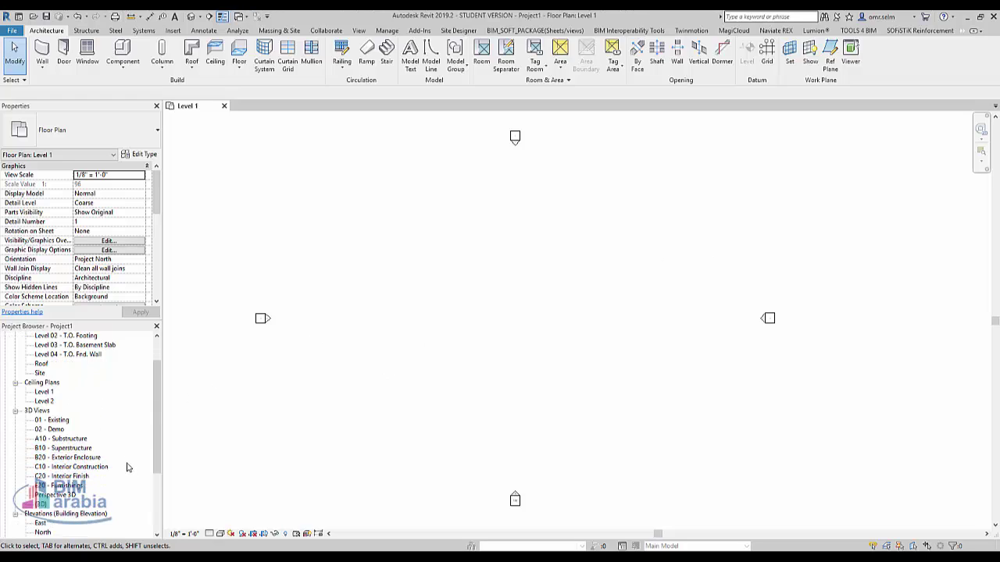
{"action": "scroll", "coordinate": [127, 469], "scroll_direction": "up", "scroll_amount": 2}
{"action": "scroll", "coordinate": [127, 468], "scroll_direction": "up", "scroll_amount": 2}
{"action": "scroll", "coordinate": [109, 466], "scroll_direction": "down", "scroll_amount": 2}
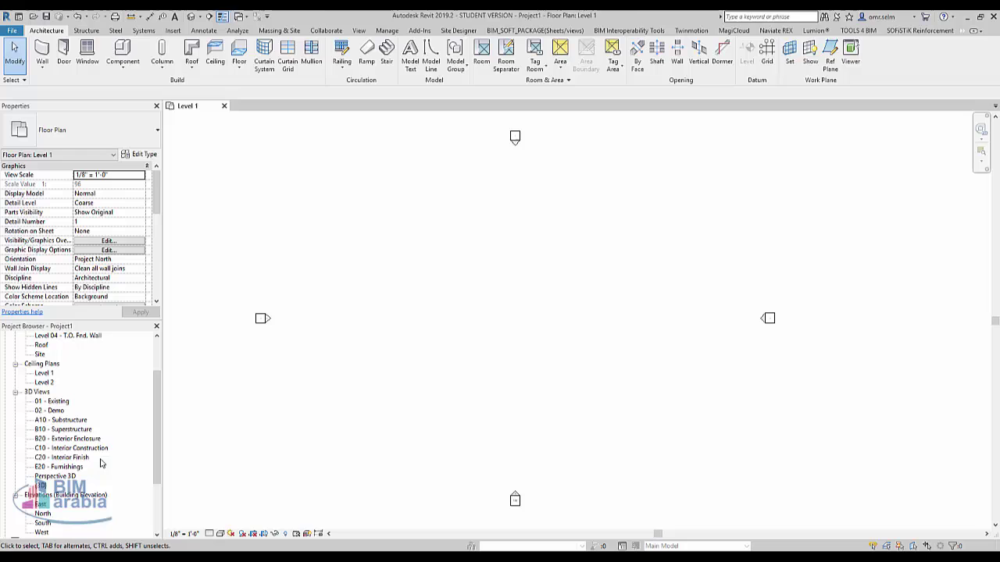
{"action": "double_click", "coordinate": [41, 505]}
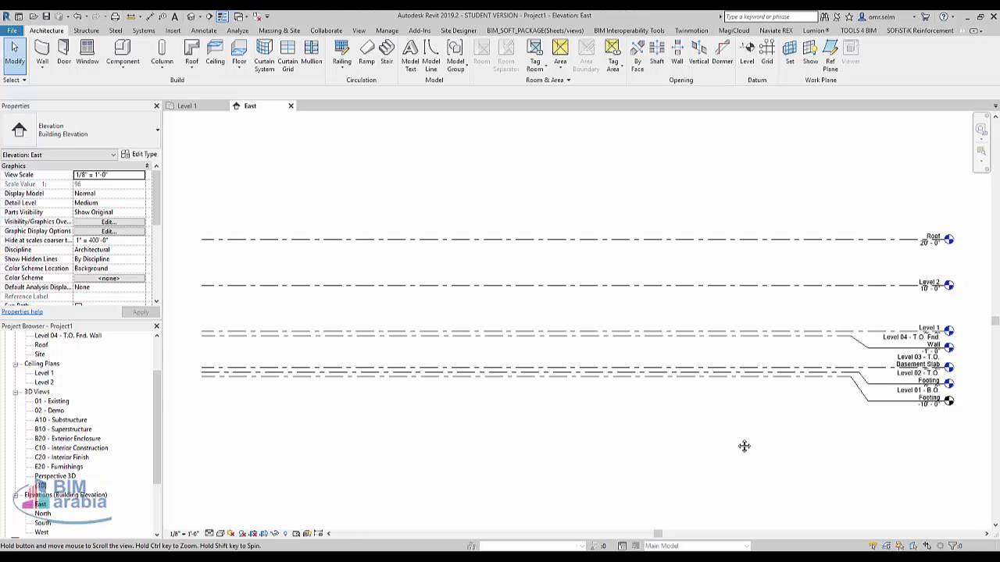
Step: Set project length units to meters with 0 decimals, then crossing-select the four lower levels
{"action": "middle_click_drag", "start_coordinate": [743, 446], "coordinate": [691, 454]}
{"action": "scroll", "coordinate": [765, 462], "scroll_direction": "up", "scroll_amount": 2}
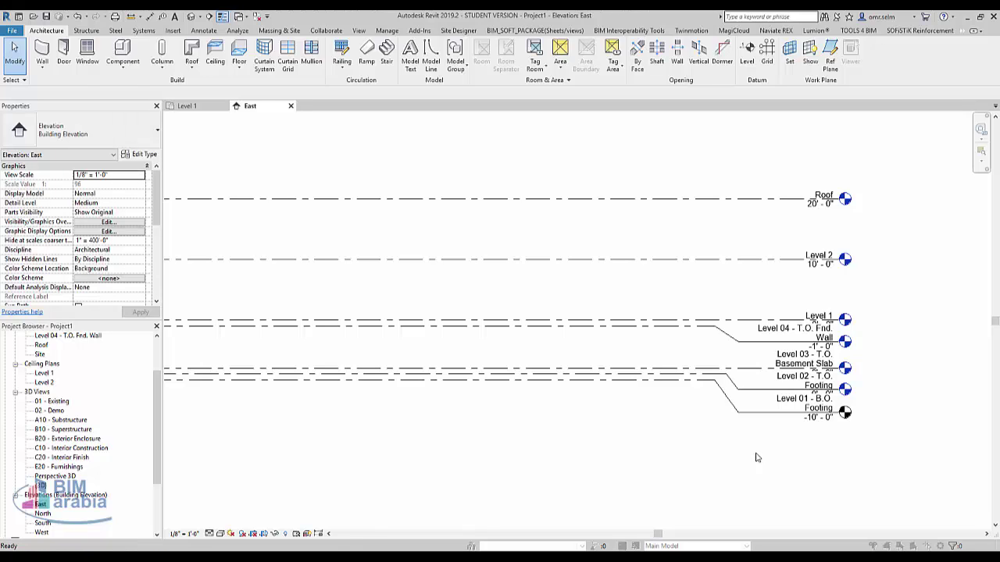
{"action": "key", "text": "u"}
{"action": "key", "text": "n"}
{"action": "left_click", "coordinate": [534, 210]}
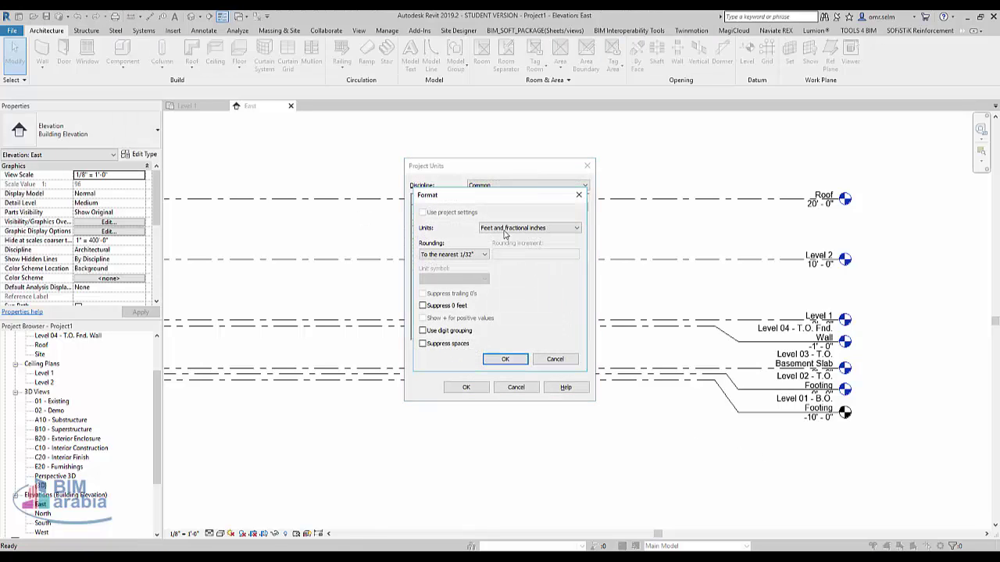
{"action": "left_click", "coordinate": [530, 228]}
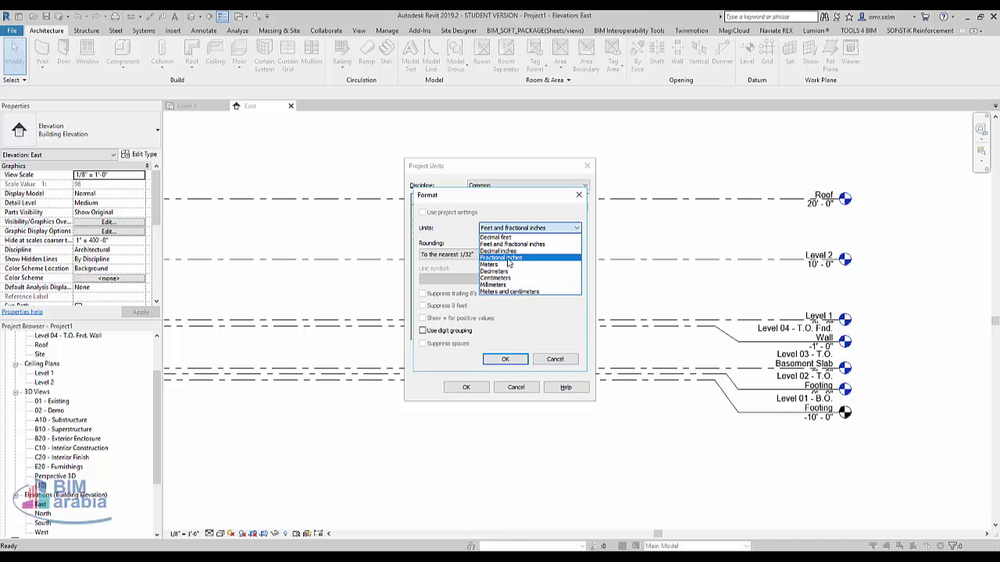
{"action": "left_click", "coordinate": [500, 264]}
{"action": "left_click", "coordinate": [505, 358]}
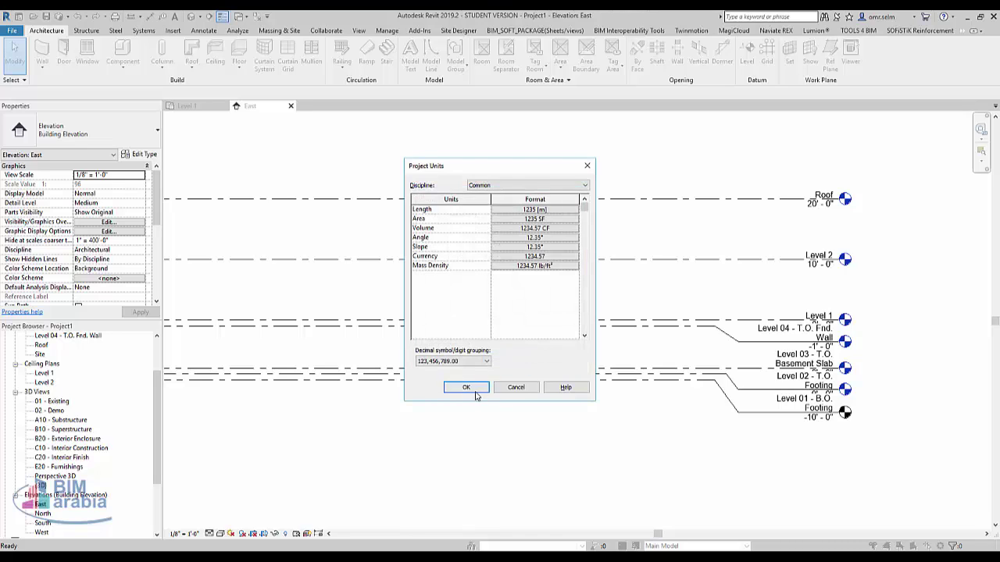
{"action": "left_click", "coordinate": [465, 387]}
{"action": "left_click_drag", "start_coordinate": [776, 507], "coordinate": [702, 327]}
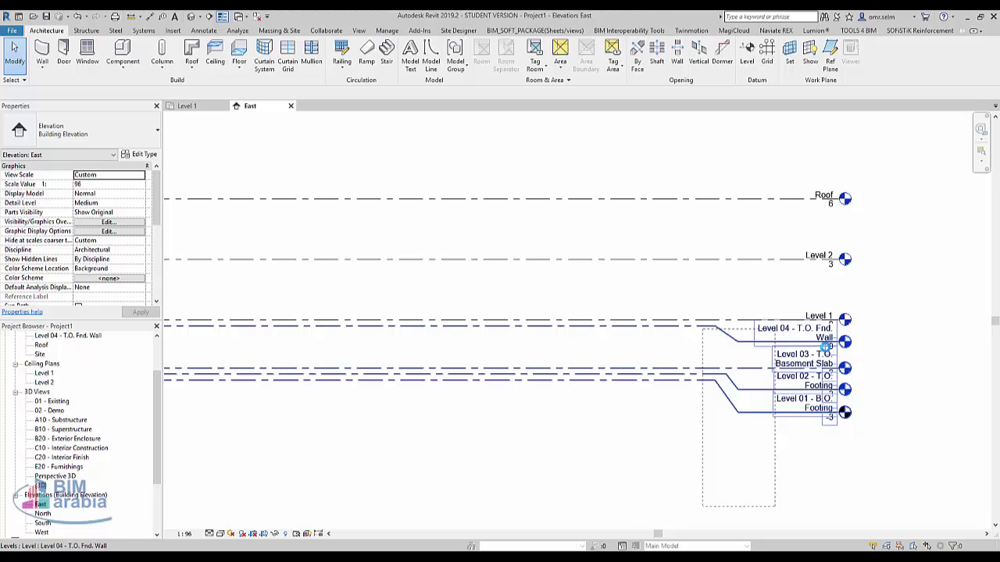
Step: Delete the four lower footing, slab and foundation levels and recentre the remaining levels
{"action": "key", "text": "Delete"}
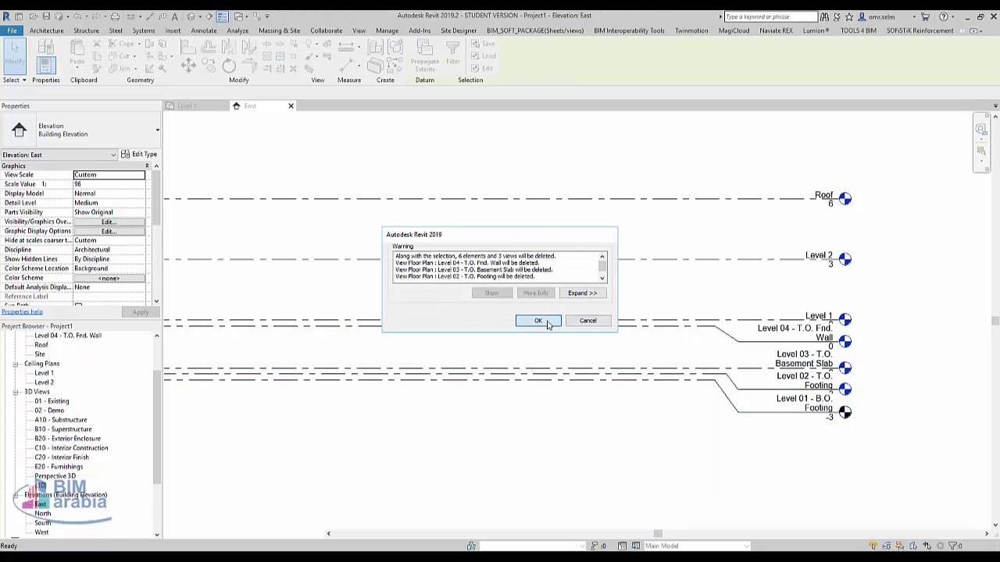
{"action": "left_click", "coordinate": [539, 320]}
{"action": "middle_click_drag", "start_coordinate": [933, 336], "coordinate": [846, 387]}
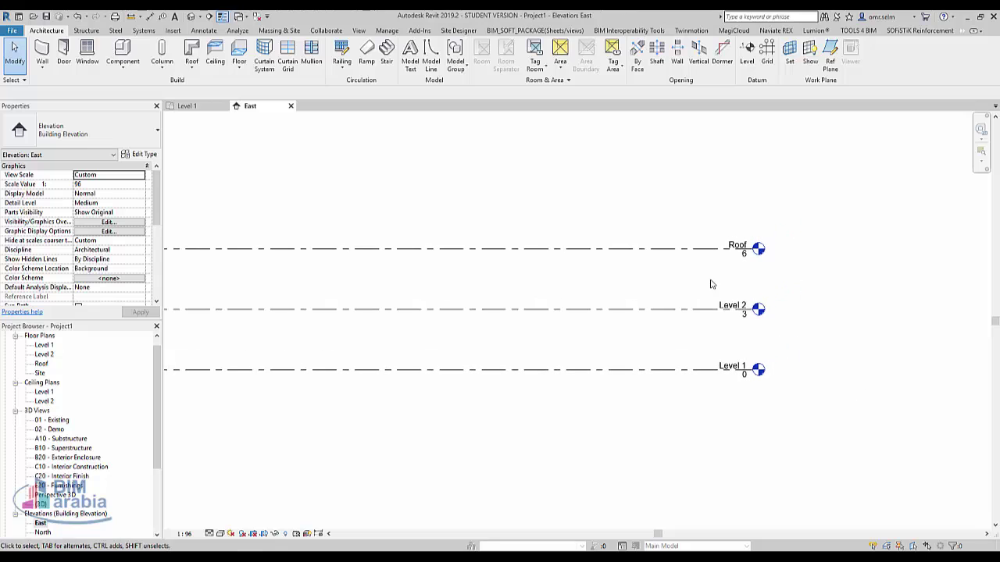
{"action": "middle_click_drag", "start_coordinate": [898, 332], "coordinate": [892, 393]}
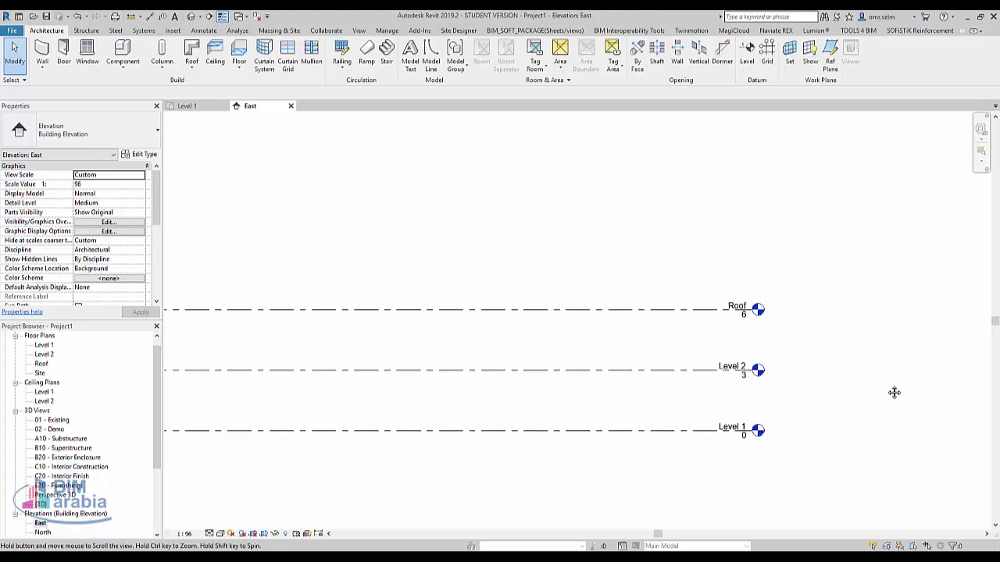
Step: Set Level 2's elevation to 3 m
{"action": "left_click", "coordinate": [738, 372]}
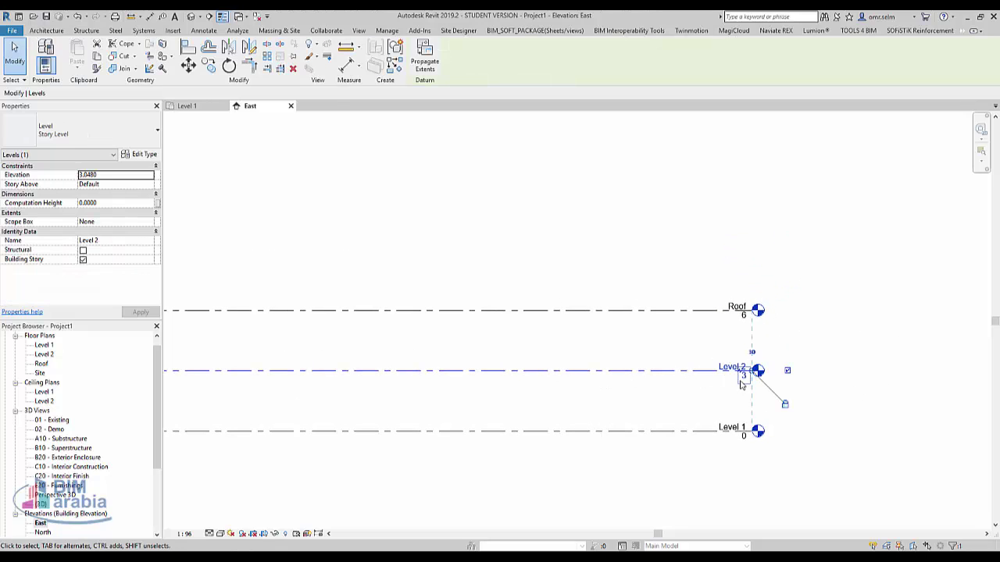
{"action": "left_click", "coordinate": [742, 376]}
{"action": "type", "text": "3"}
{"action": "key", "text": "Return"}
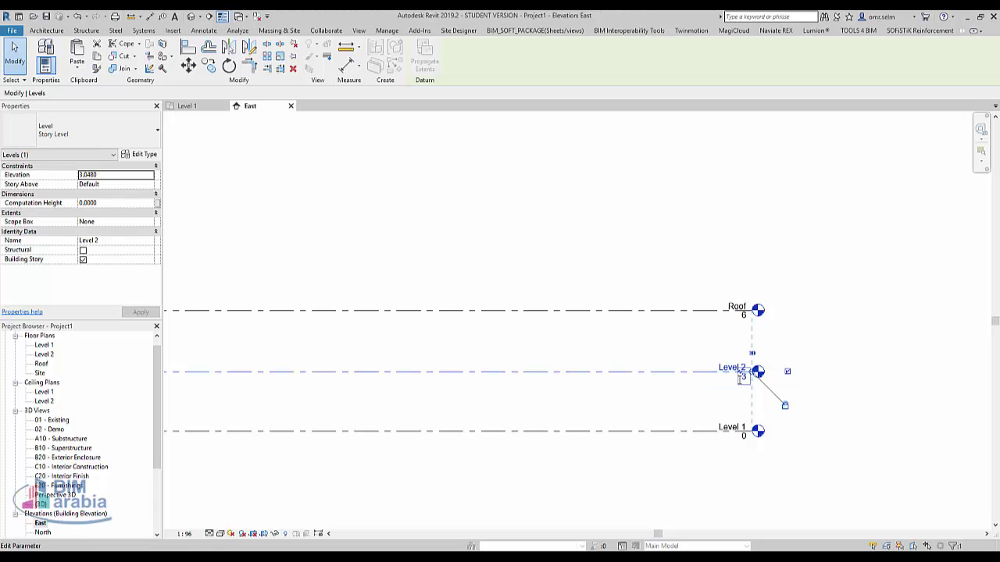
Step: Delete the Roof level and its plan, then start and cancel a copy of Level 2
{"action": "left_click", "coordinate": [706, 311]}
{"action": "key", "text": "Delete"}
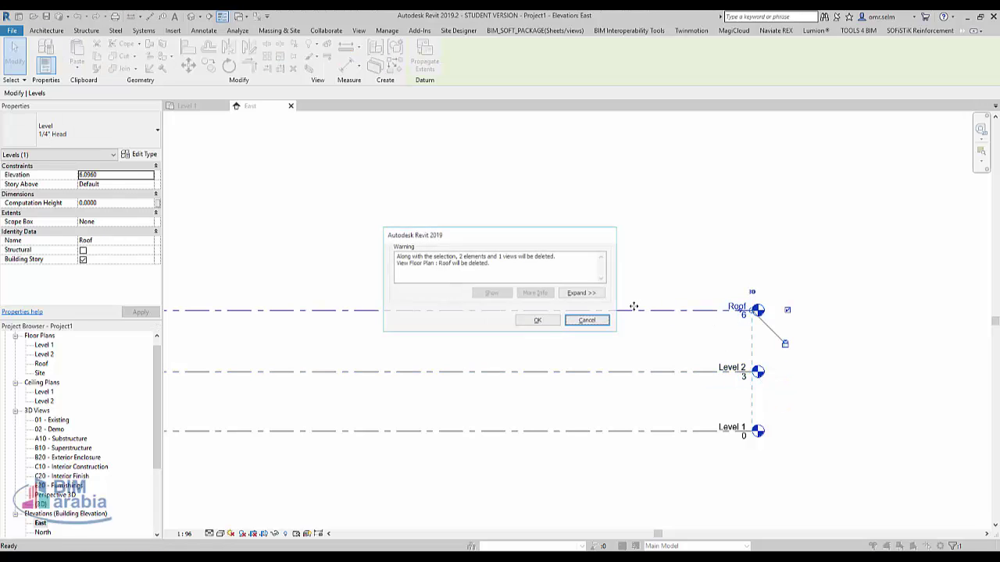
{"action": "left_click", "coordinate": [536, 320]}
{"action": "left_click", "coordinate": [556, 372]}
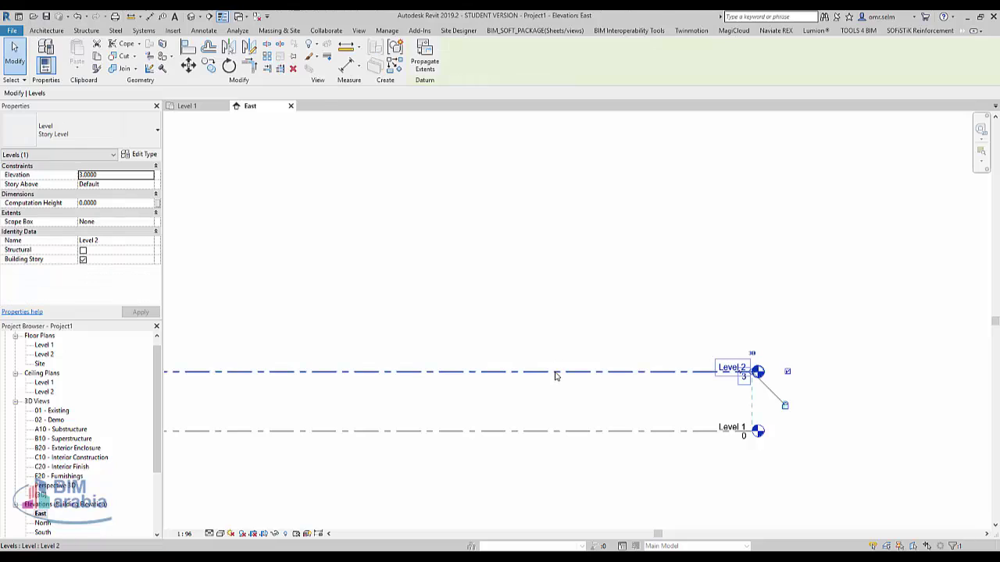
{"action": "key", "text": "c"}
{"action": "key", "text": "o"}
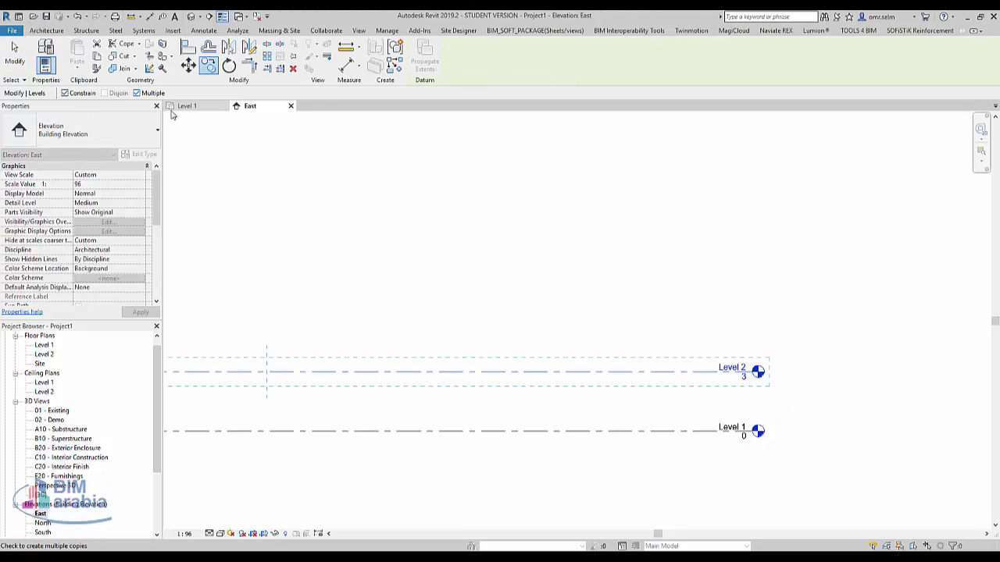
{"action": "key", "text": "Escape"}
{"action": "key", "text": "Escape"}
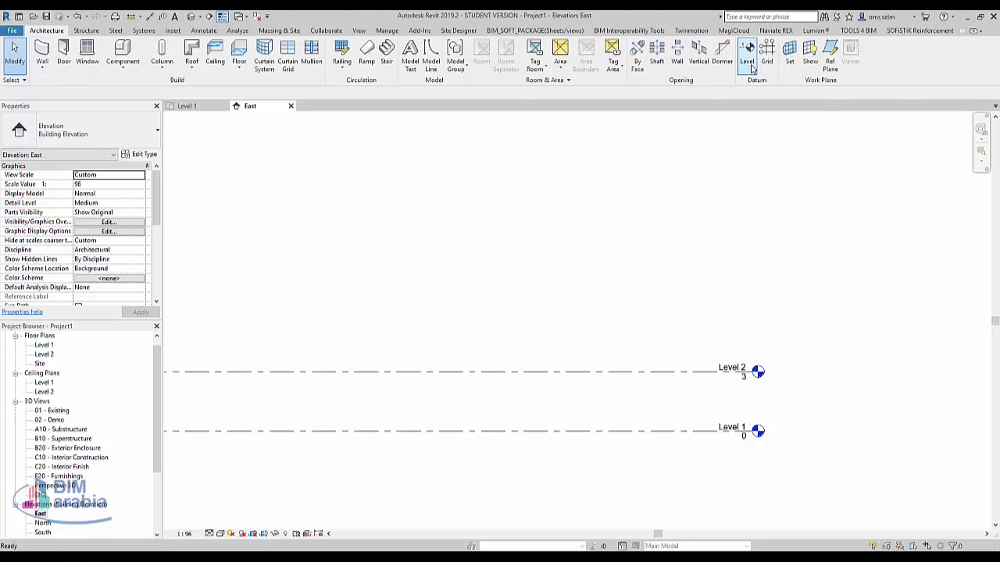
Step: Pick-line new levels with a 3 m offset, adding Levels 8, 9 and 10 above Level 2
{"action": "left_click", "coordinate": [747, 55]}
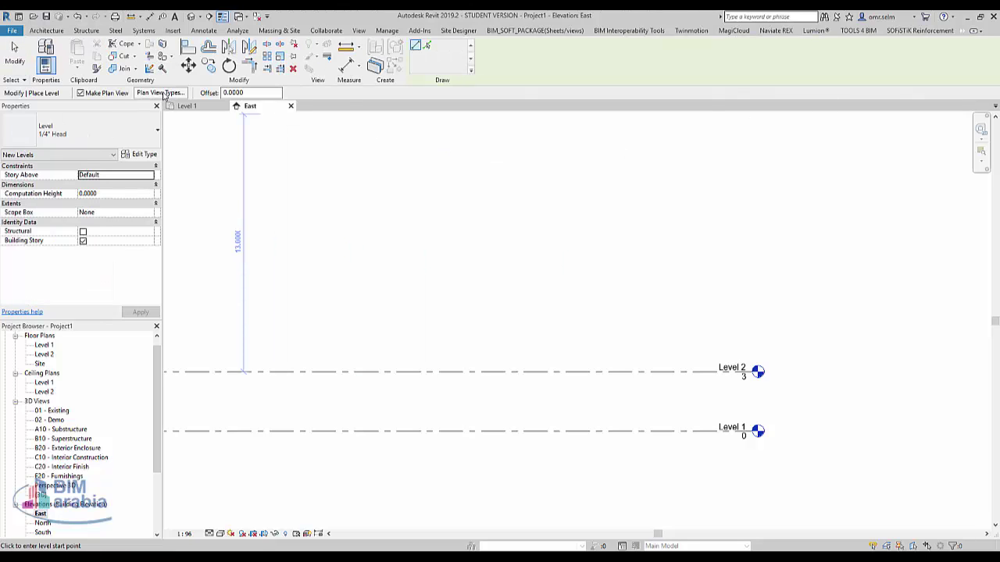
{"action": "left_click", "coordinate": [230, 92]}
{"action": "type", "text": "3.0000"}
{"action": "key", "text": "Return"}
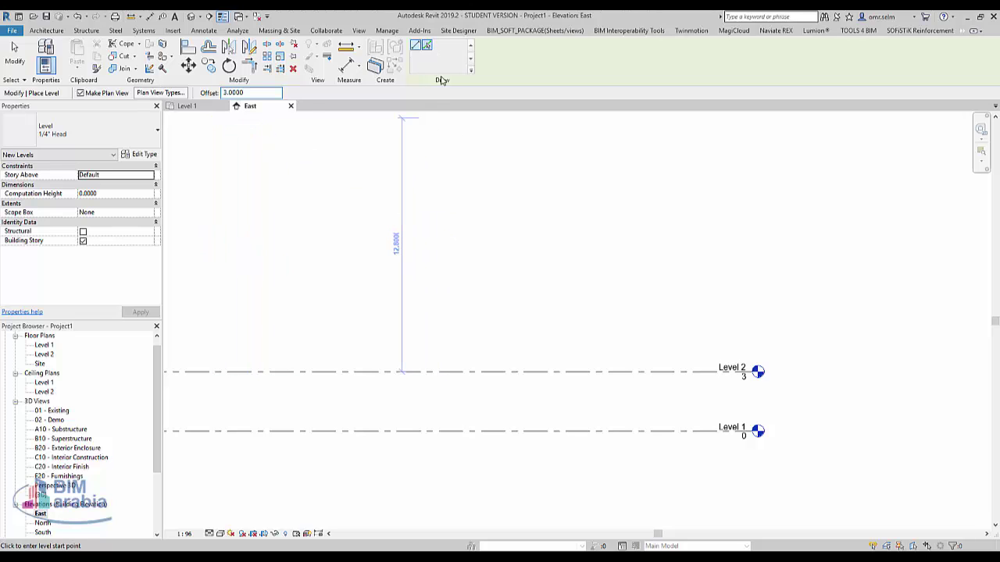
{"action": "left_click", "coordinate": [569, 373]}
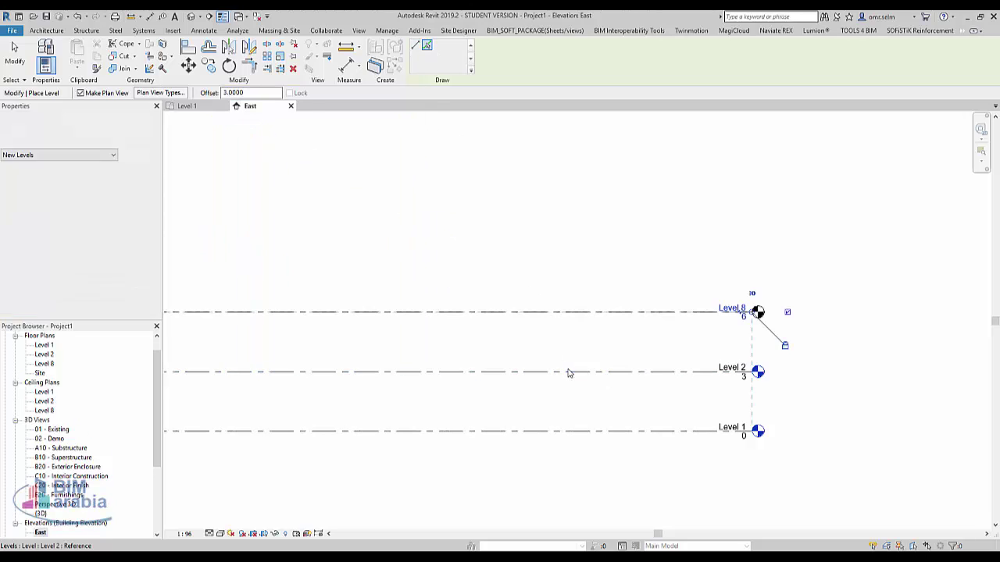
{"action": "left_click", "coordinate": [595, 313]}
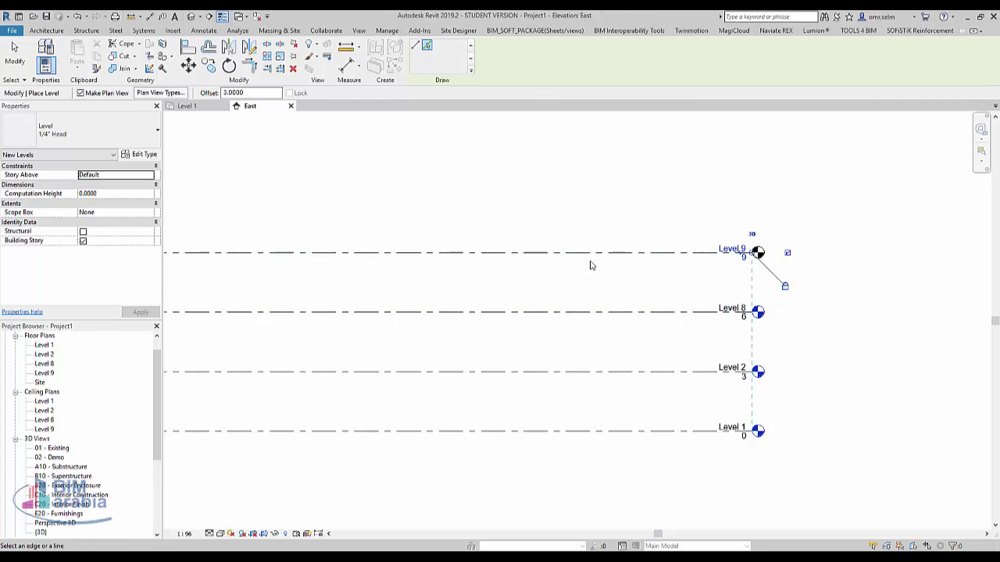
{"action": "left_click", "coordinate": [595, 253]}
Step: Add Levels 11 through 16, each 3 m above the previous one
{"action": "scroll", "coordinate": [653, 420], "scroll_direction": "down", "scroll_amount": 3}
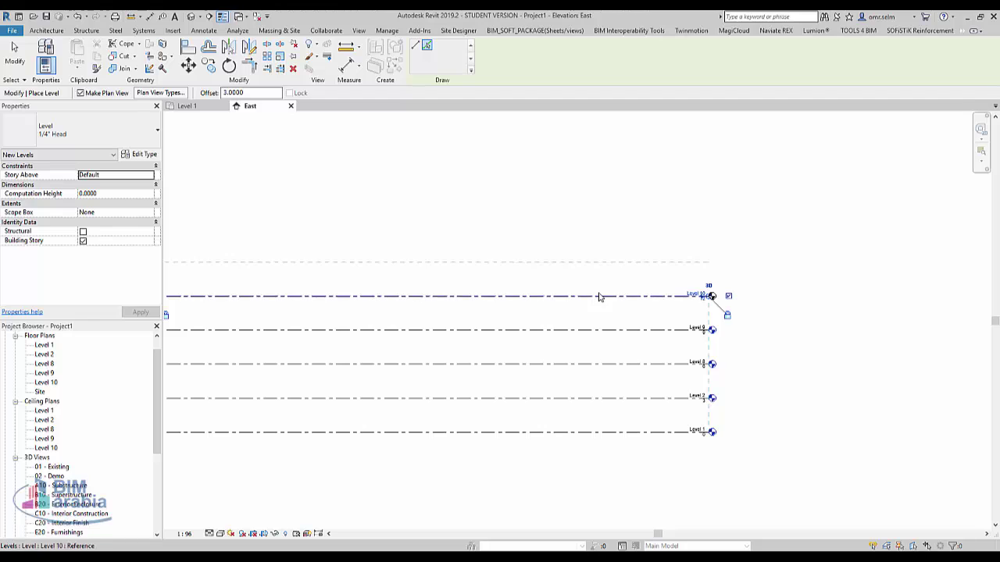
{"action": "left_click", "coordinate": [599, 296]}
{"action": "left_click", "coordinate": [595, 262]}
{"action": "left_click", "coordinate": [595, 227]}
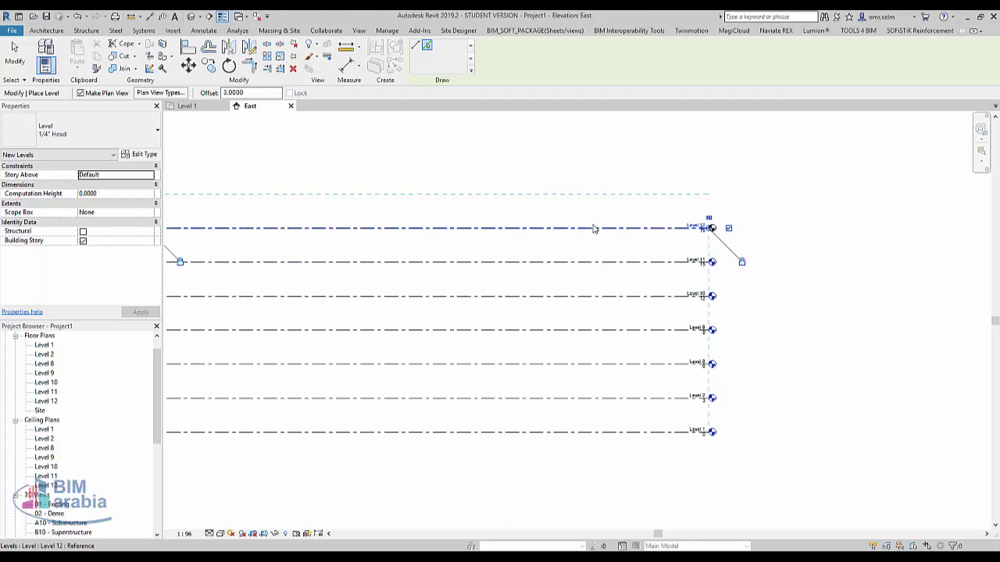
{"action": "left_click", "coordinate": [595, 195]}
{"action": "scroll", "coordinate": [699, 445], "scroll_direction": "down", "scroll_amount": 2}
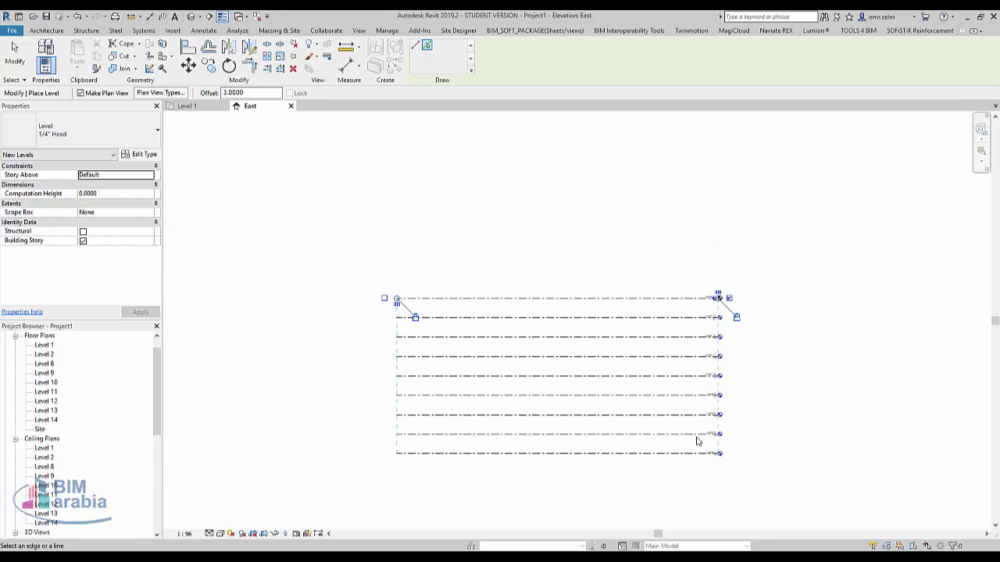
{"action": "left_click", "coordinate": [602, 298]}
{"action": "left_click", "coordinate": [602, 279]}
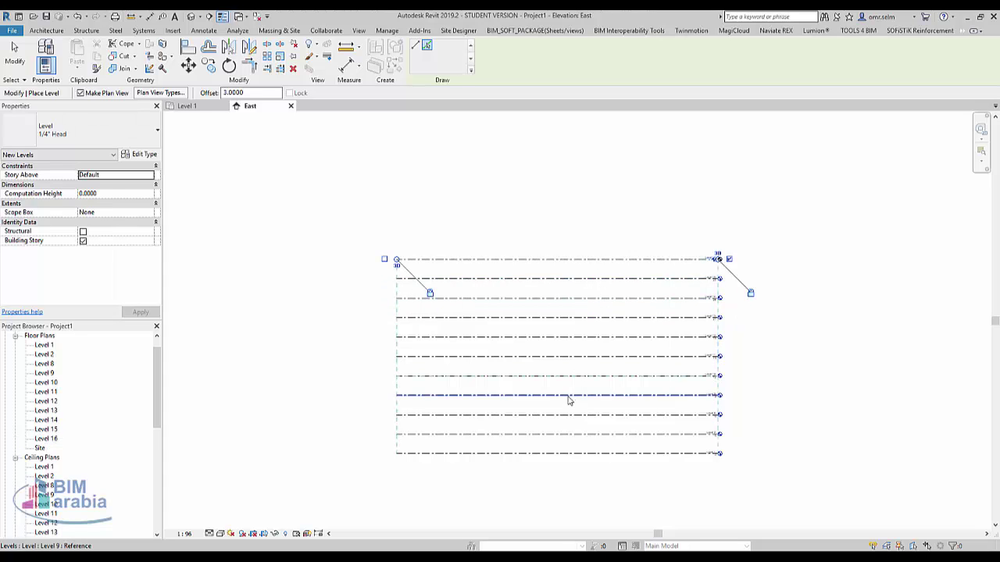
{"action": "scroll", "coordinate": [569, 401], "scroll_direction": "up", "scroll_amount": 2}
{"action": "key", "text": "Escape"}
{"action": "key", "text": "Escape"}
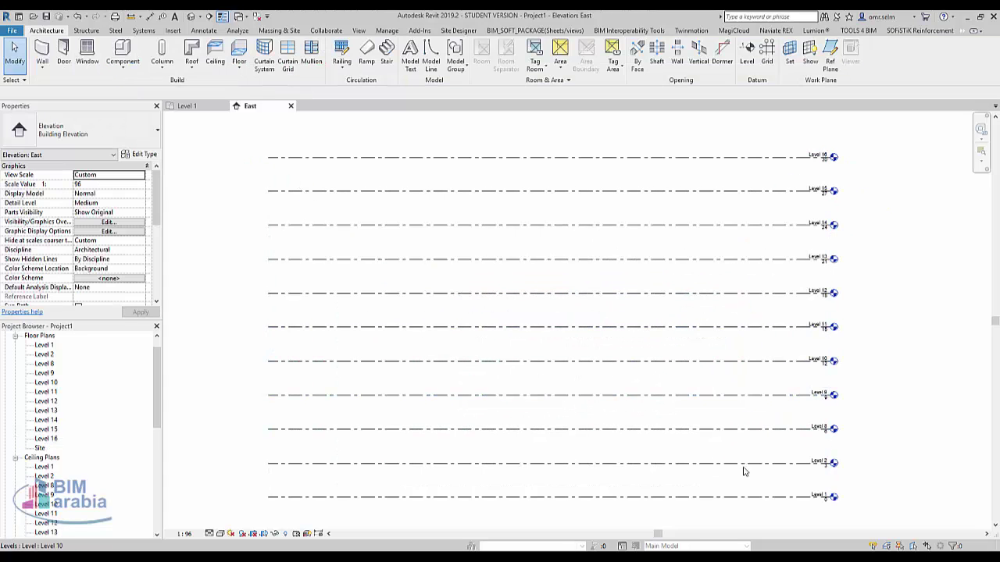
{"action": "scroll", "coordinate": [781, 477], "scroll_direction": "up", "scroll_amount": 1}
{"action": "scroll", "coordinate": [816, 410], "scroll_direction": "up", "scroll_amount": 2}
Step: Rename Level 8 to 3 and Level 9 to 4, renaming their views too
{"action": "left_click", "coordinate": [805, 386]}
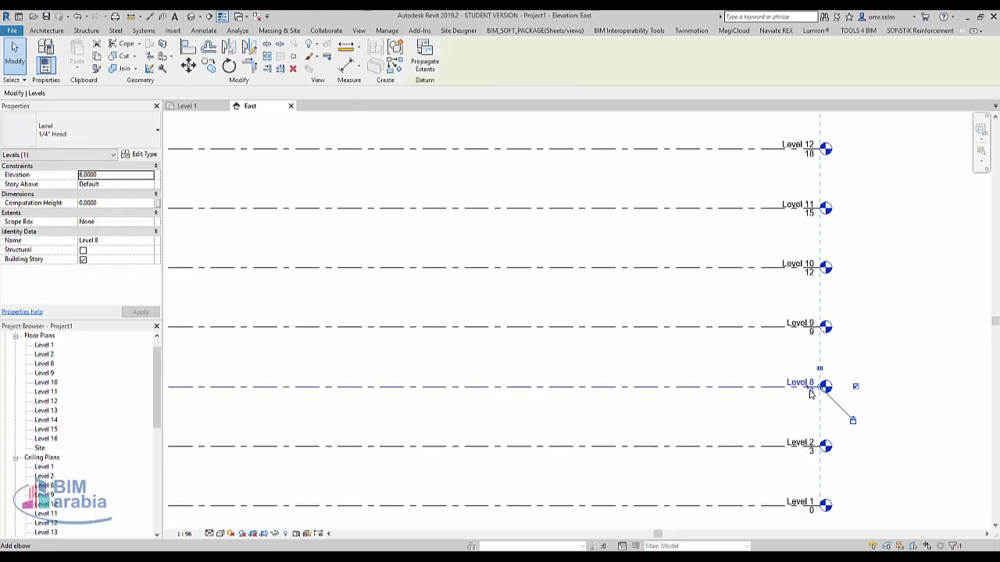
{"action": "left_click", "coordinate": [809, 396]}
{"action": "left_click", "coordinate": [810, 396]}
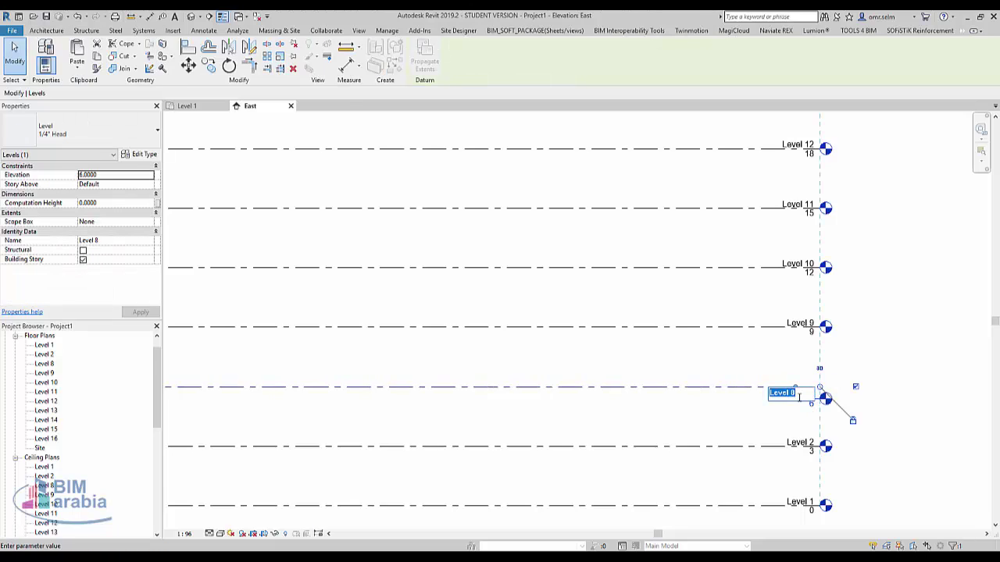
{"action": "type", "text": "3"}
{"action": "key", "text": "Return"}
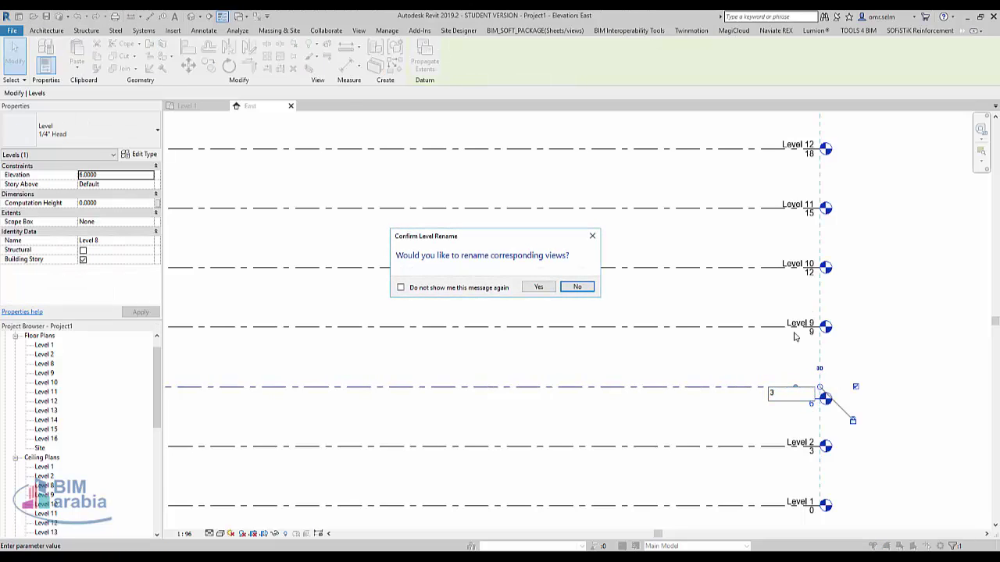
{"action": "left_click", "coordinate": [539, 287]}
{"action": "left_click", "coordinate": [796, 323]}
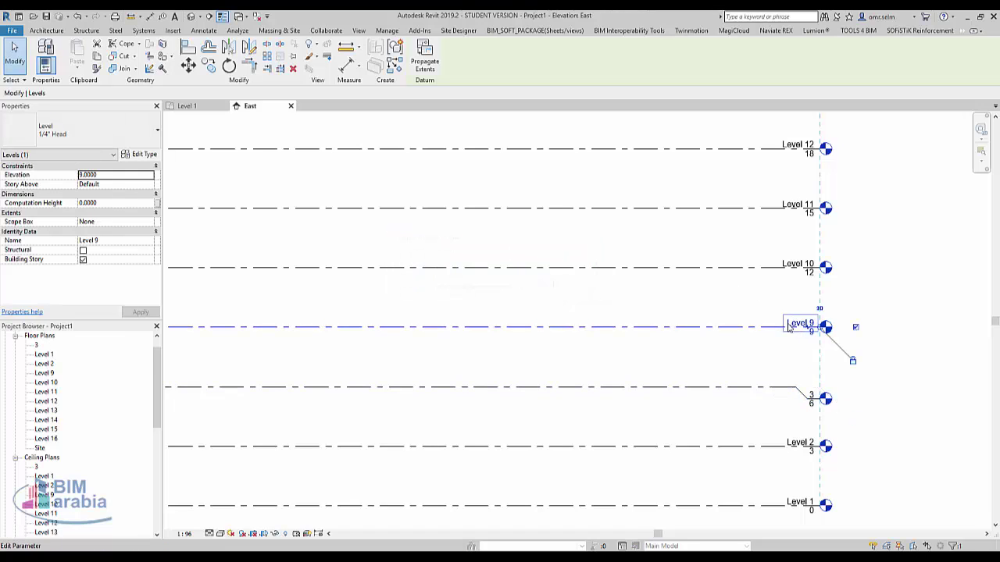
{"action": "left_click", "coordinate": [788, 321]}
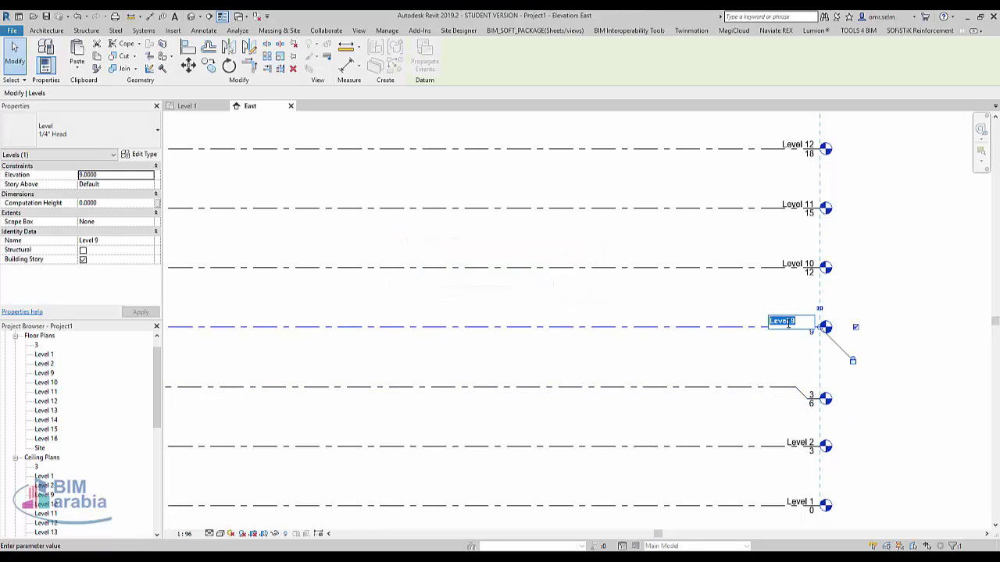
{"action": "type", "text": "4"}
{"action": "key", "text": "Return"}
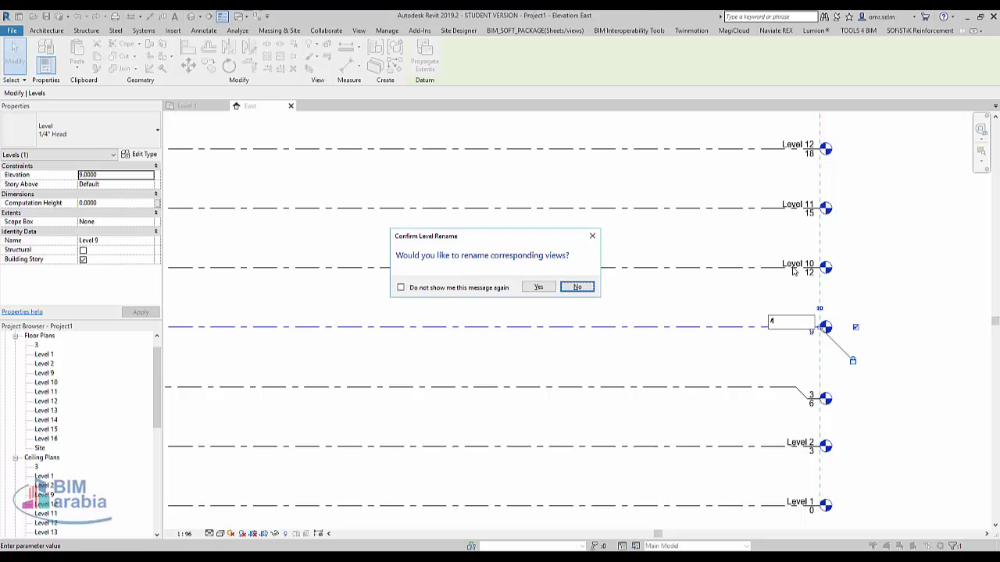
{"action": "left_click", "coordinate": [539, 286]}
Step: Rename Level 10 to 5 and Level 11 to 6, renaming their views too
{"action": "left_click", "coordinate": [790, 267]}
{"action": "left_click", "coordinate": [790, 267]}
{"action": "type", "text": "5"}
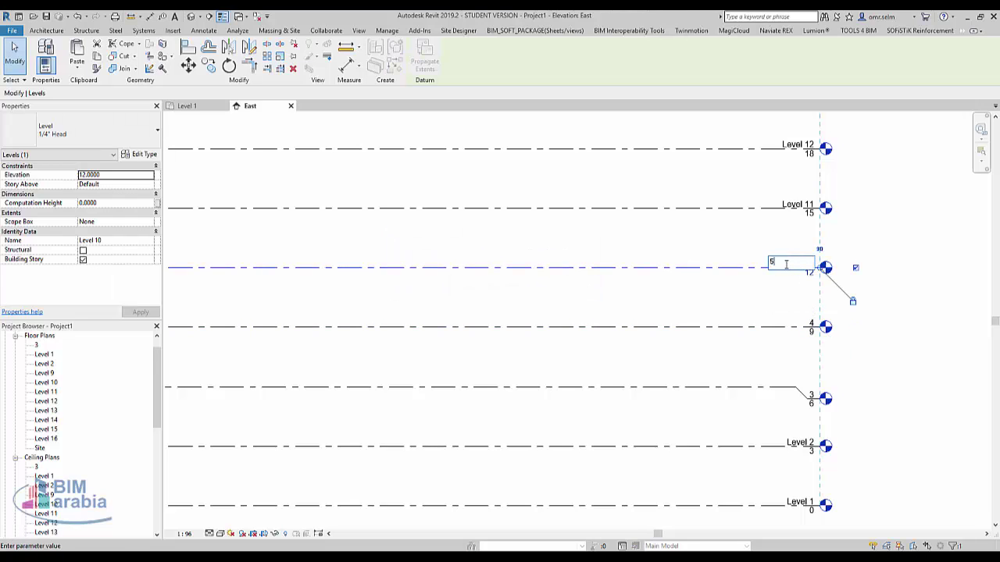
{"action": "key", "text": "Return"}
{"action": "key", "text": "Return"}
{"action": "left_click", "coordinate": [795, 208]}
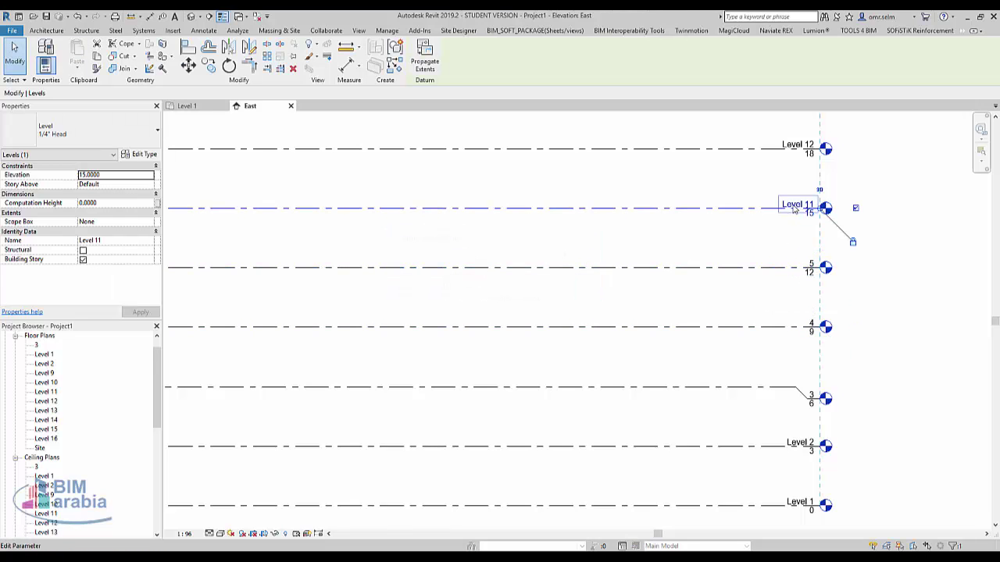
{"action": "left_click", "coordinate": [795, 204]}
{"action": "type", "text": "6"}
{"action": "key", "text": "Return"}
{"action": "key", "text": "Return"}
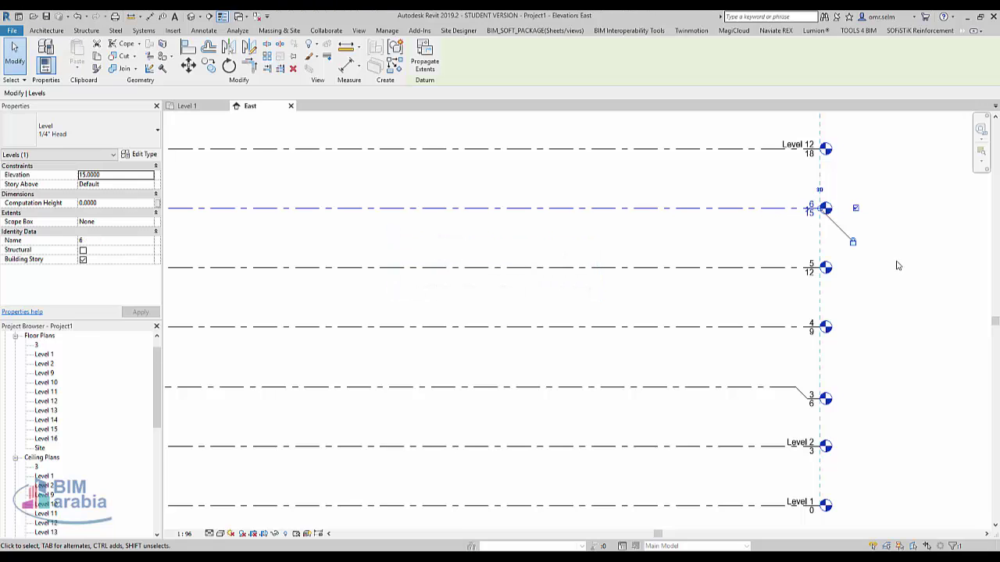
Step: Rename Level 12 to 7 along with its corresponding views
{"action": "middle_click_drag", "start_coordinate": [897, 265], "coordinate": [843, 497]}
{"action": "left_click", "coordinate": [738, 374]}
{"action": "left_click", "coordinate": [738, 375]}
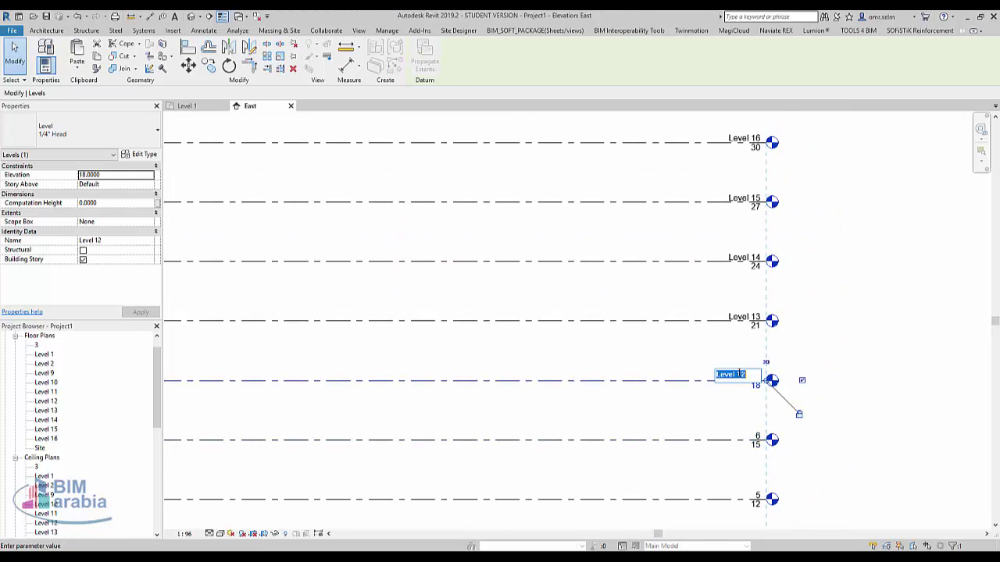
{"action": "type", "text": "7"}
{"action": "key", "text": "Return"}
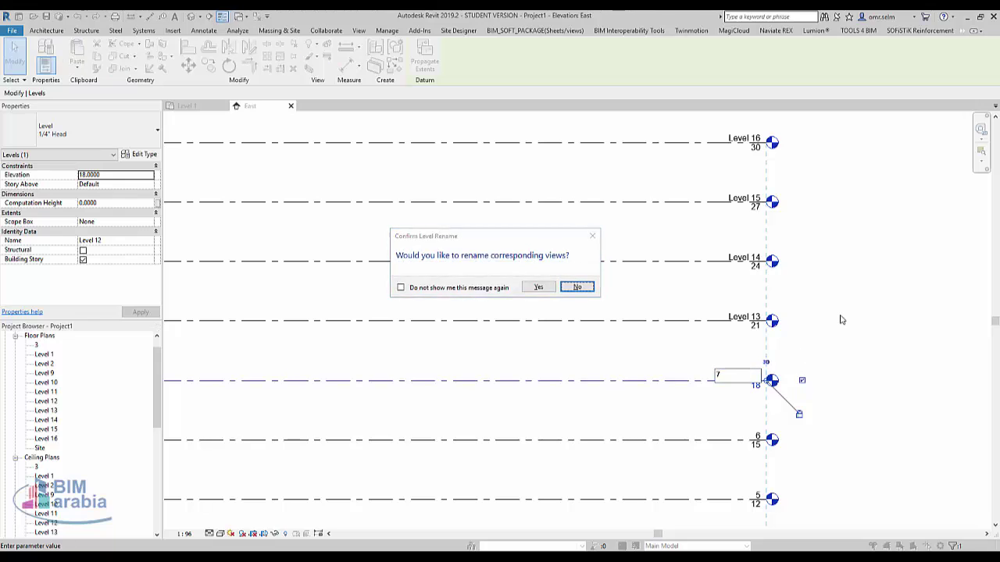
{"action": "key", "text": "Return"}
Step: Rename Level 13 to 8 and Level 14 to 9, renaming their views too
{"action": "left_click", "coordinate": [746, 324]}
{"action": "left_click", "coordinate": [739, 316]}
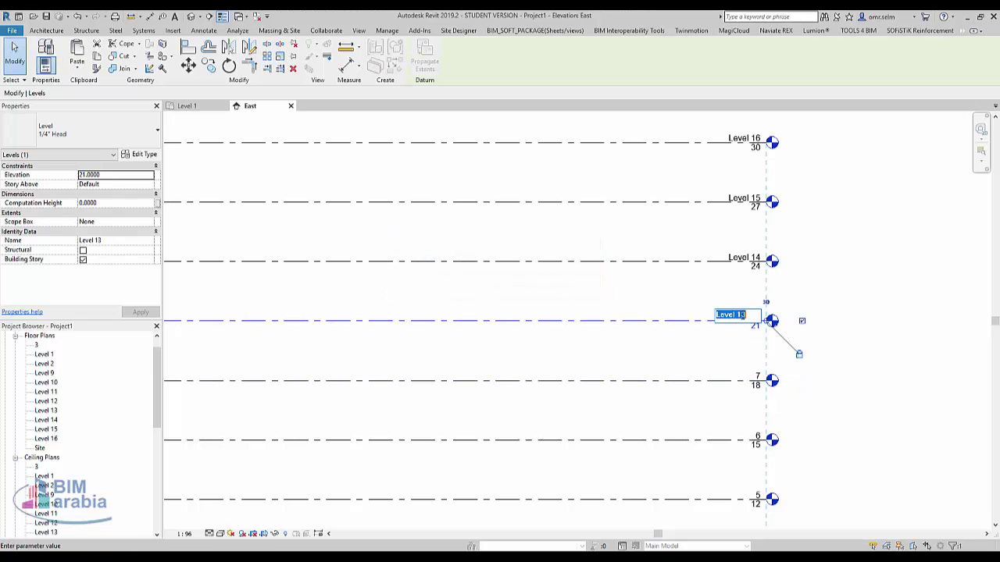
{"action": "type", "text": "8"}
{"action": "key", "text": "Return"}
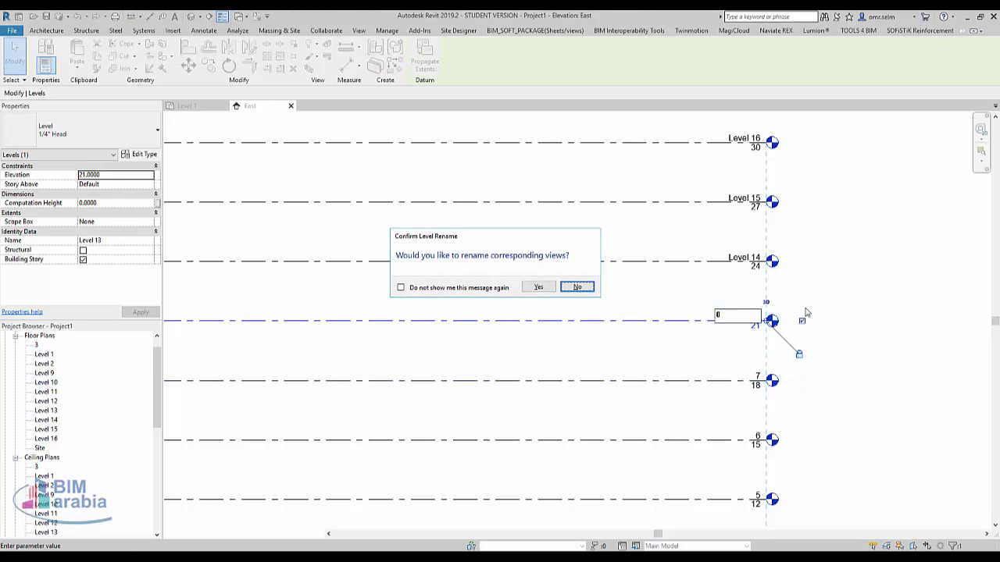
{"action": "key", "text": "Return"}
{"action": "left_click", "coordinate": [739, 258]}
{"action": "left_click", "coordinate": [738, 256]}
{"action": "type", "text": "9"}
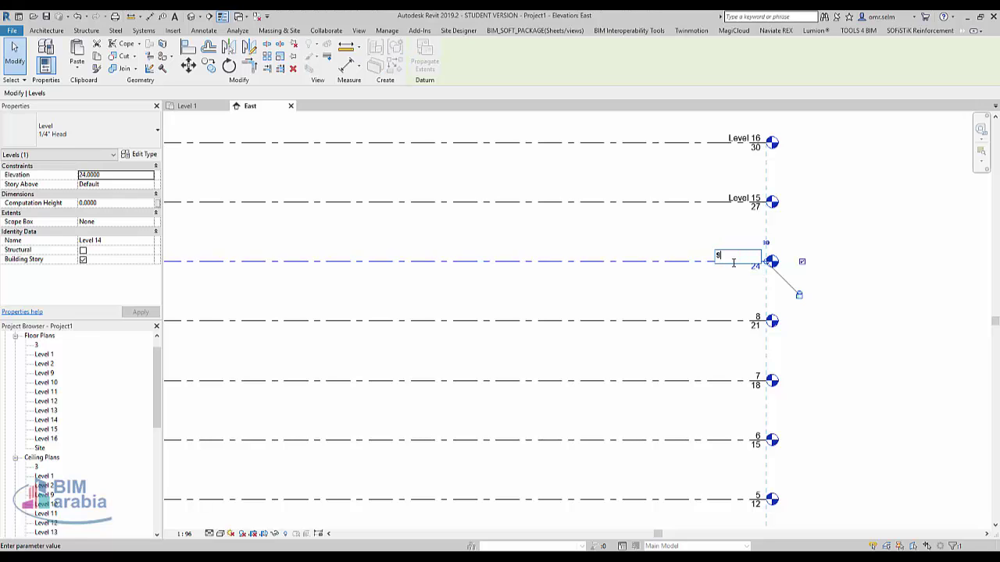
{"action": "key", "text": "Return"}
Step: Rename Level 15 to 10 and rename Level 16, updating their views too
{"action": "key", "text": "Return"}
{"action": "middle_click_drag", "start_coordinate": [850, 242], "coordinate": [840, 433]}
{"action": "left_click", "coordinate": [739, 389]}
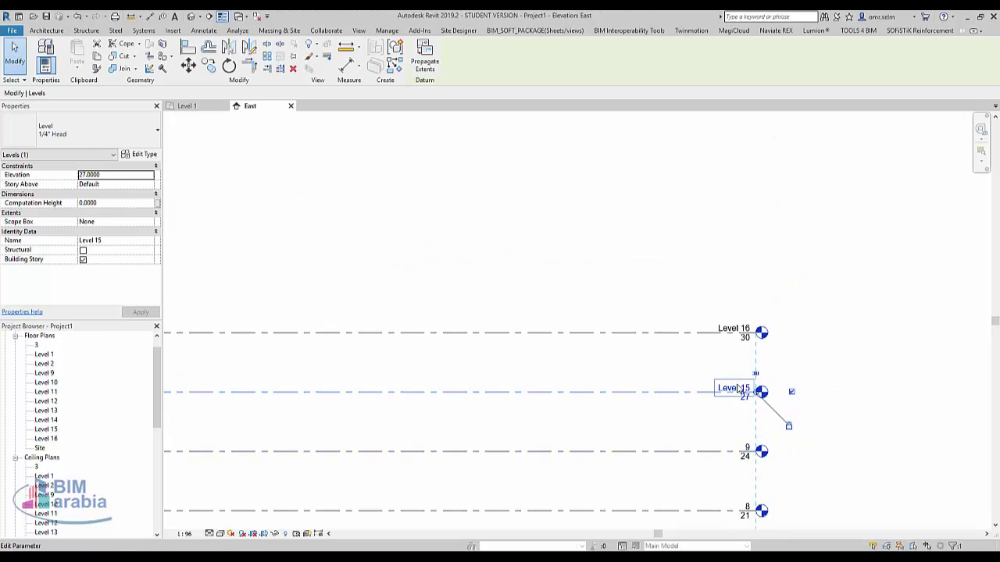
{"action": "left_click", "coordinate": [740, 389]}
{"action": "type", "text": "0"}
{"action": "key", "text": "Return"}
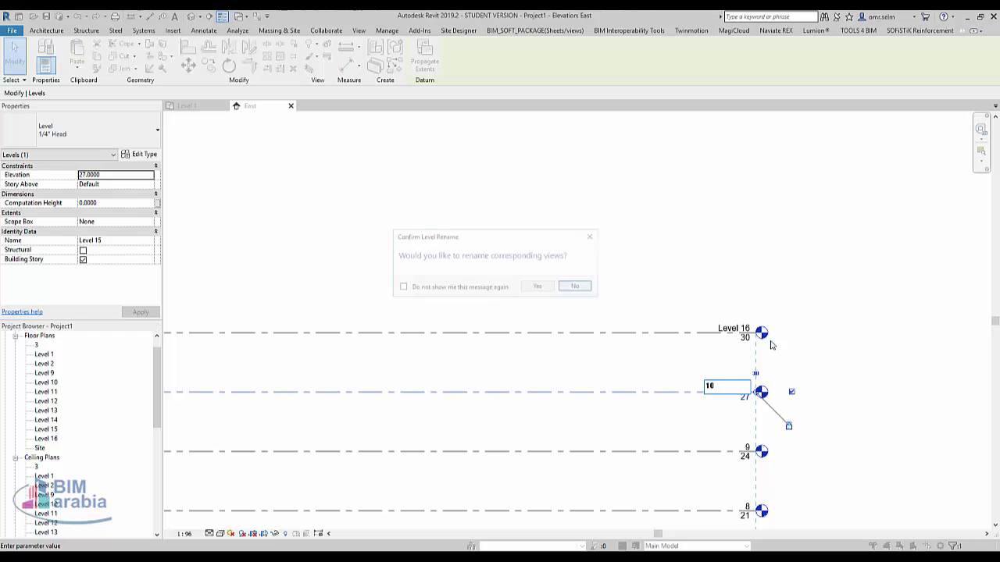
{"action": "key", "text": "Return"}
{"action": "left_click", "coordinate": [726, 331]}
{"action": "left_click", "coordinate": [727, 331]}
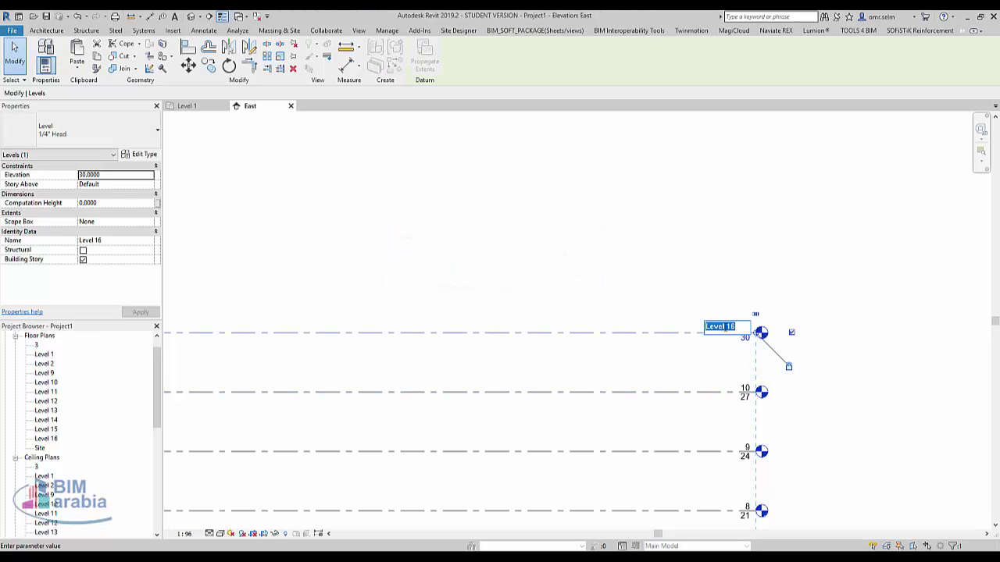
{"action": "type", "text": "11"}
{"action": "key", "text": "Return"}
{"action": "key", "text": "Return"}
{"action": "left_click", "coordinate": [823, 341]}
Step: Copy Level 1 to a new level 12 just below it at -1, then open the Level 1 plan
{"action": "scroll", "coordinate": [566, 304], "scroll_direction": "down", "scroll_amount": 5}
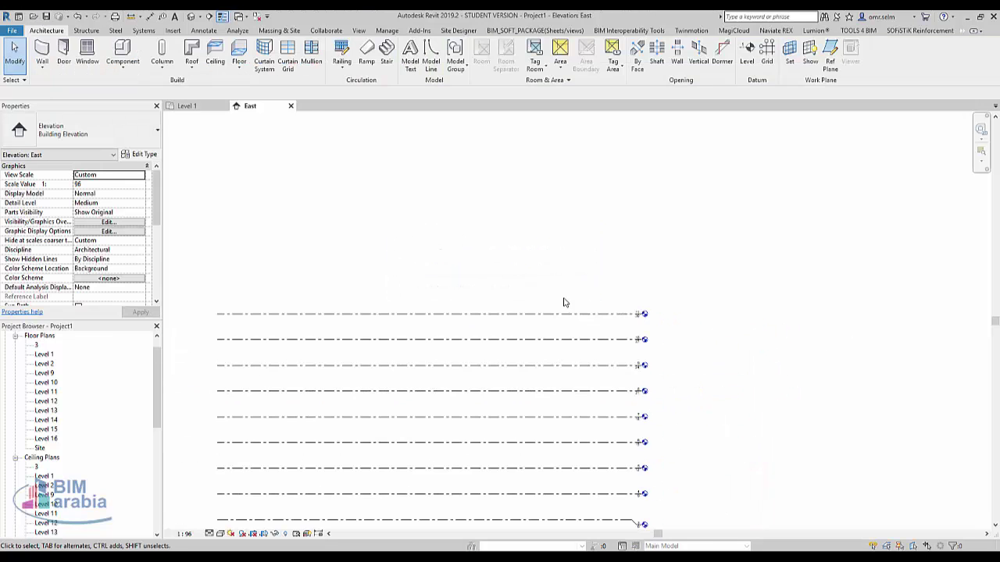
{"action": "scroll", "coordinate": [646, 421], "scroll_direction": "up", "scroll_amount": 2}
{"action": "scroll", "coordinate": [648, 408], "scroll_direction": "up", "scroll_amount": 3}
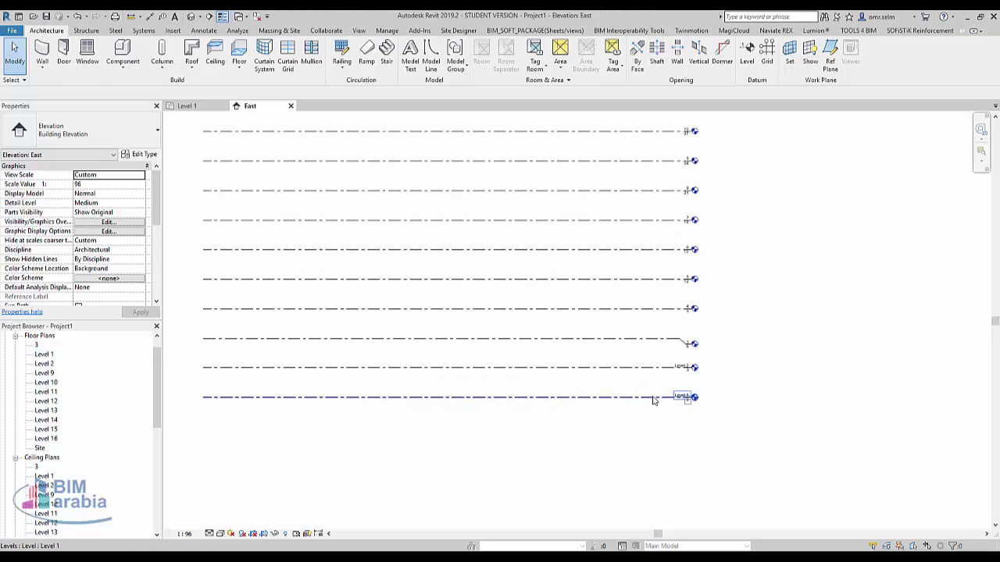
{"action": "left_click", "coordinate": [653, 399]}
{"action": "scroll", "coordinate": [625, 398], "scroll_direction": "up", "scroll_amount": 2}
{"action": "key", "text": "c"}
{"action": "key", "text": "o"}
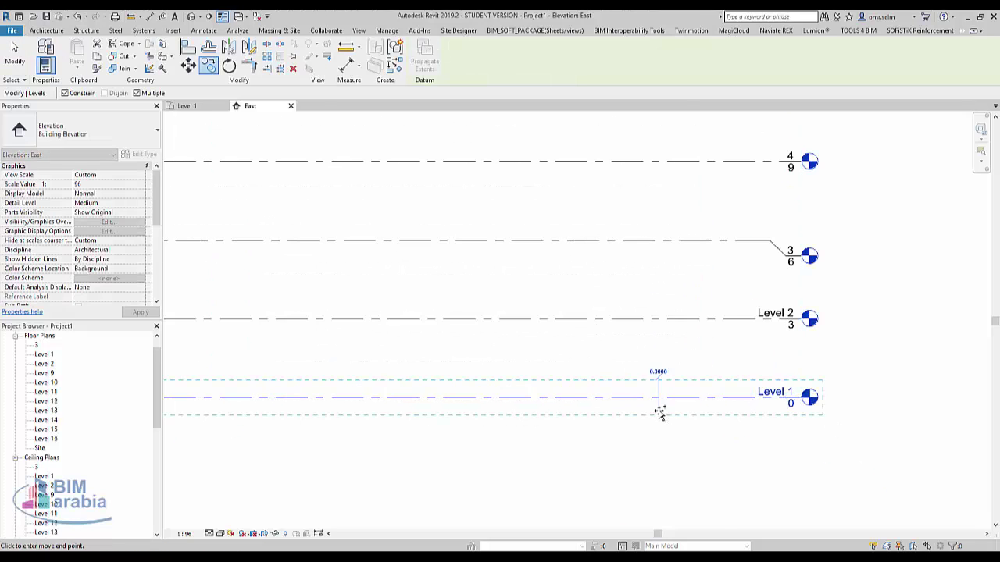
{"action": "left_click", "coordinate": [659, 410]}
{"action": "left_click", "coordinate": [729, 473]}
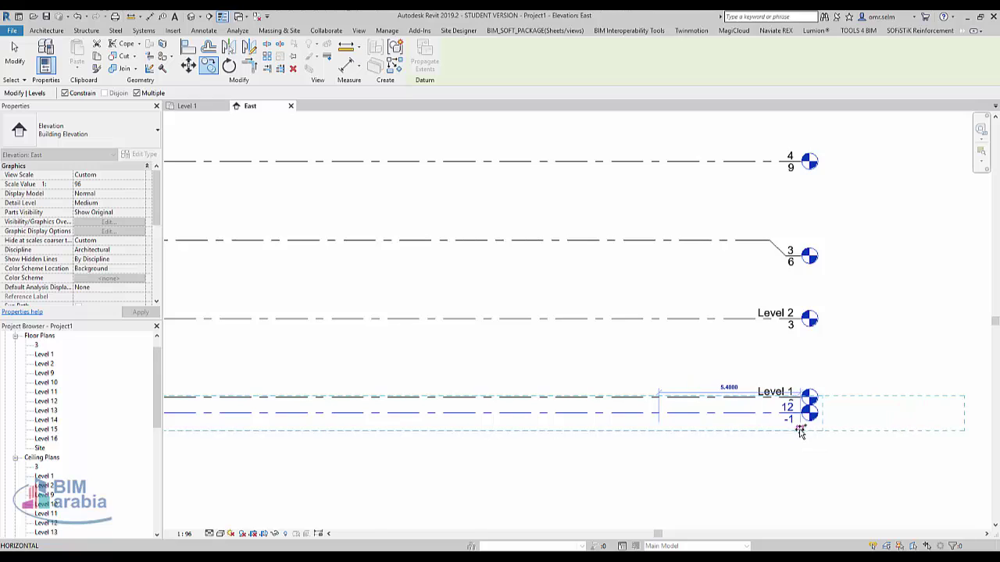
{"action": "key", "text": "Escape"}
{"action": "key", "text": "Escape"}
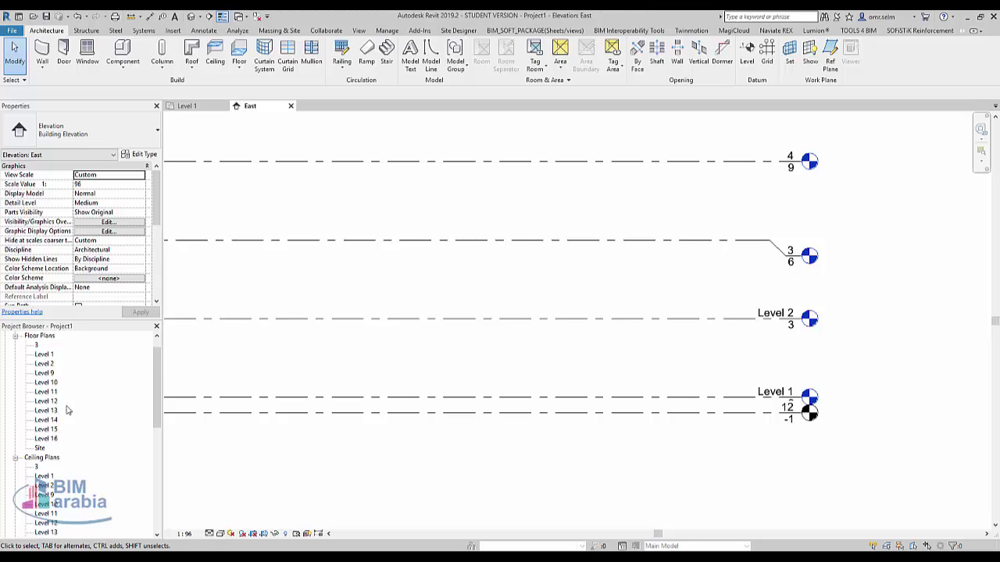
{"action": "middle_click_drag", "start_coordinate": [488, 462], "coordinate": [518, 472]}
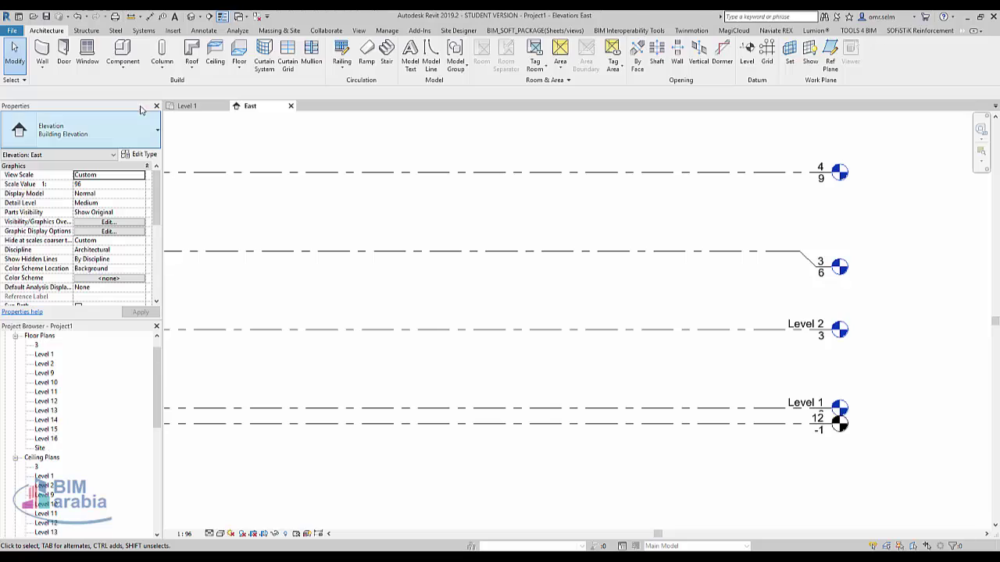
{"action": "double_click", "coordinate": [45, 353]}
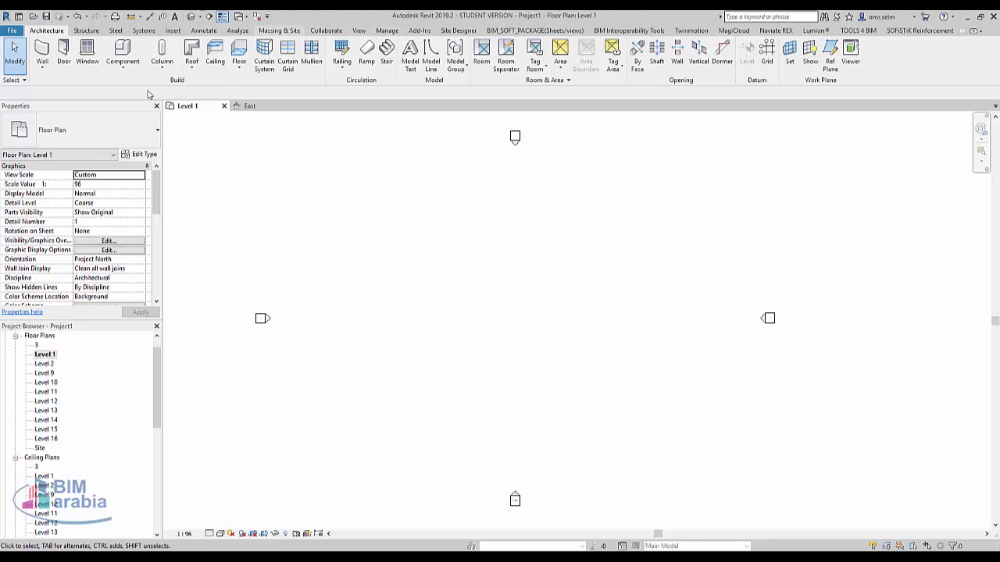
Step: Create a new in-place mass named Mass 1
{"action": "left_click", "coordinate": [231, 34]}
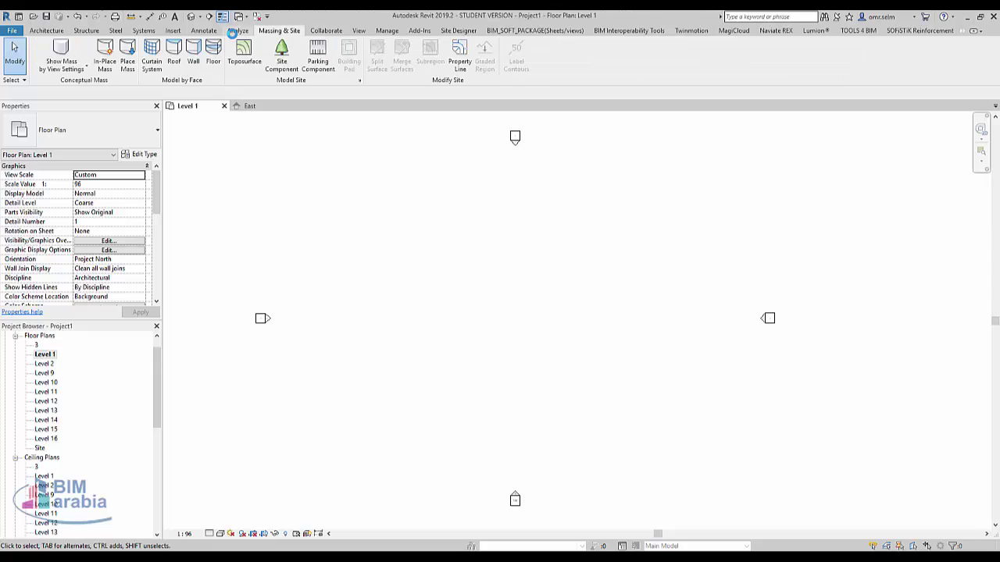
{"action": "left_click", "coordinate": [105, 53]}
{"action": "left_click", "coordinate": [560, 327]}
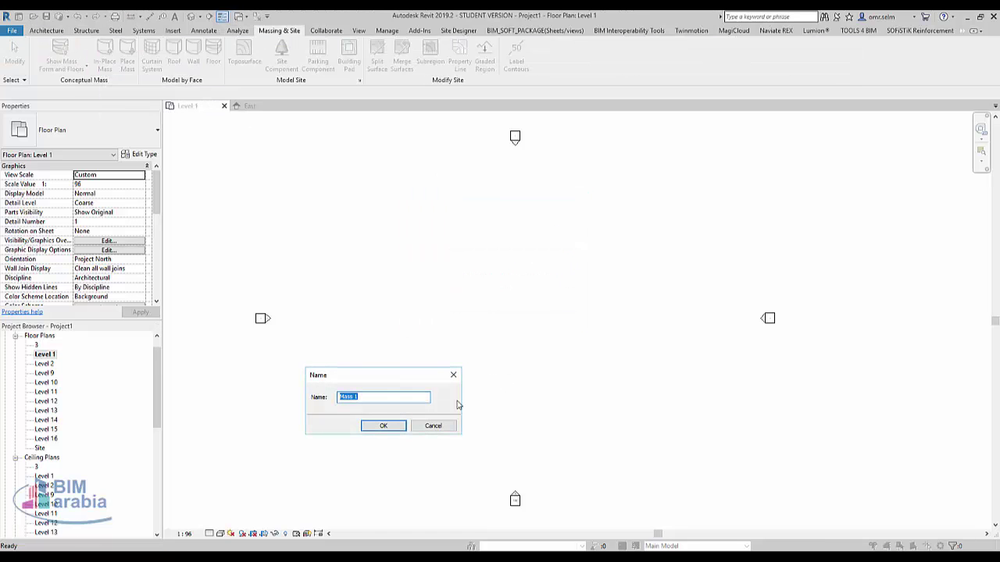
{"action": "left_click", "coordinate": [382, 426]}
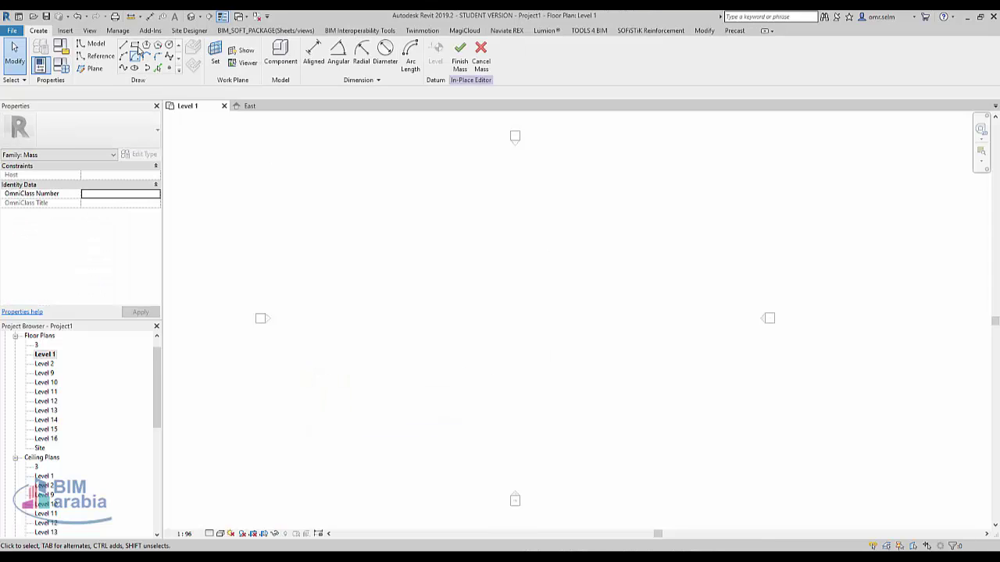
Step: Sketch a rectangular square profile of model lines on the Level 1 plan
{"action": "left_click", "coordinate": [135, 45]}
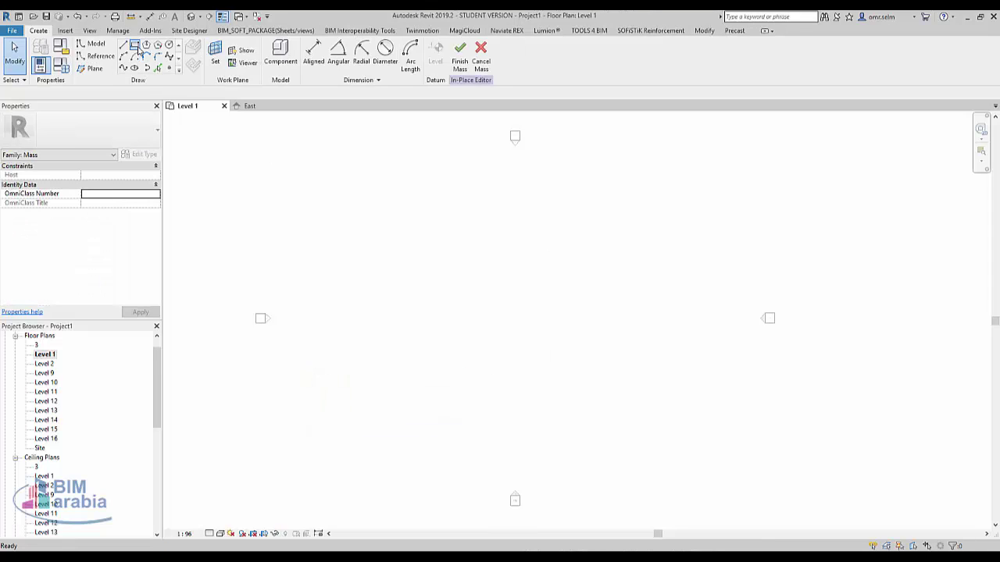
{"action": "left_click", "coordinate": [393, 228]}
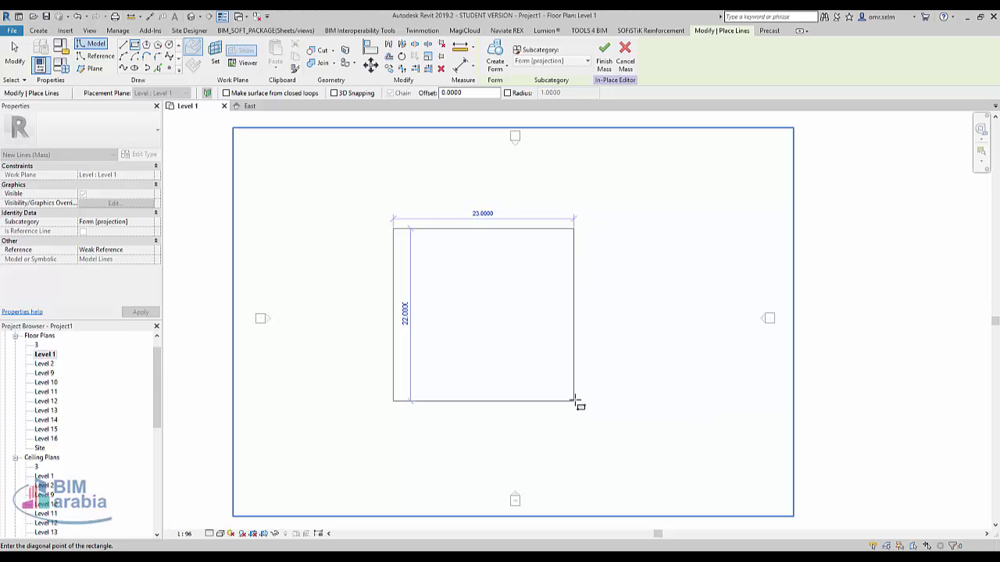
{"action": "left_click", "coordinate": [570, 401]}
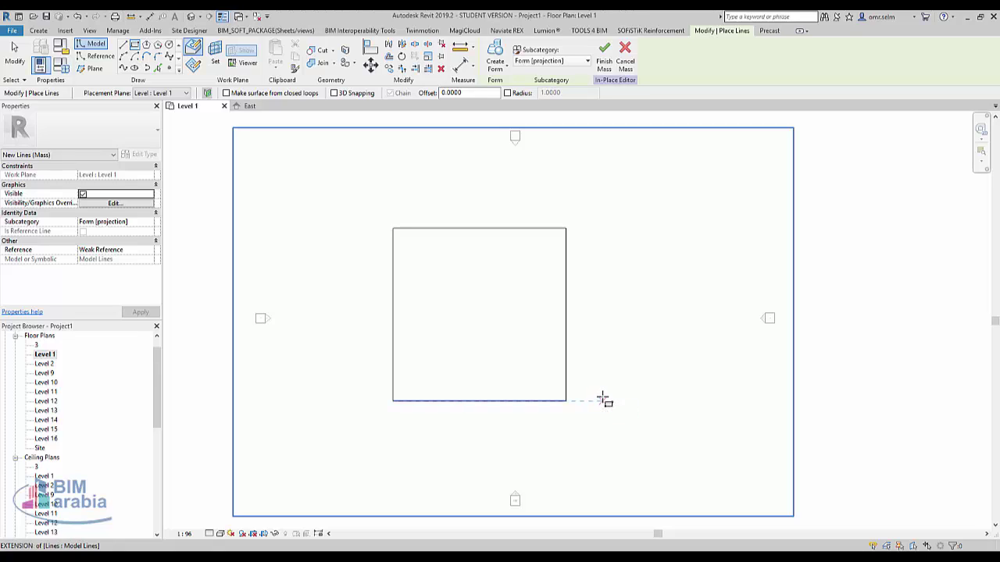
{"action": "key", "text": "Escape"}
{"action": "key", "text": "Escape"}
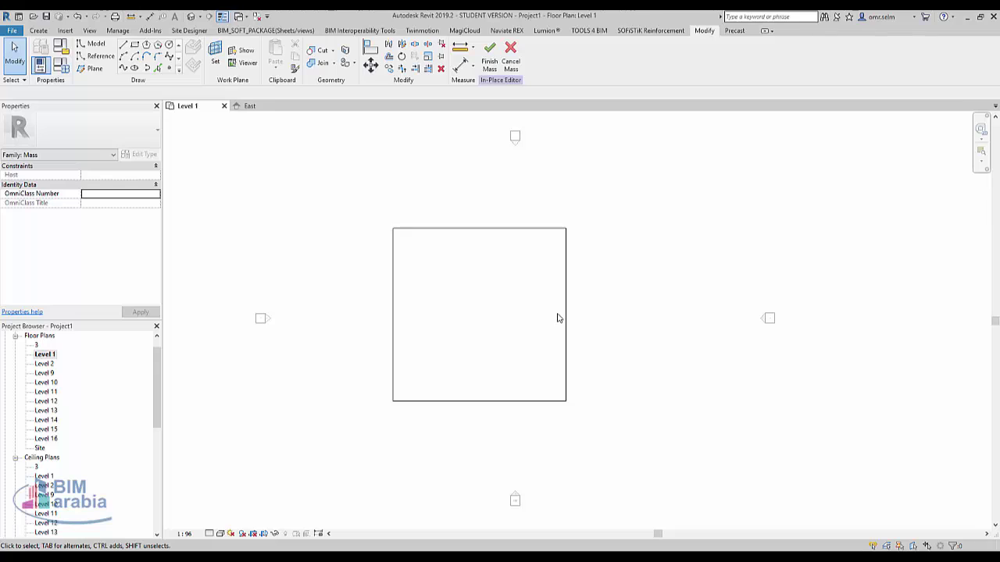
Step: Copy the square's four lines and paste them aligned onto levels 3 through 12 and Level 2
{"action": "key", "text": "Tab"}
{"action": "left_click", "coordinate": [565, 235]}
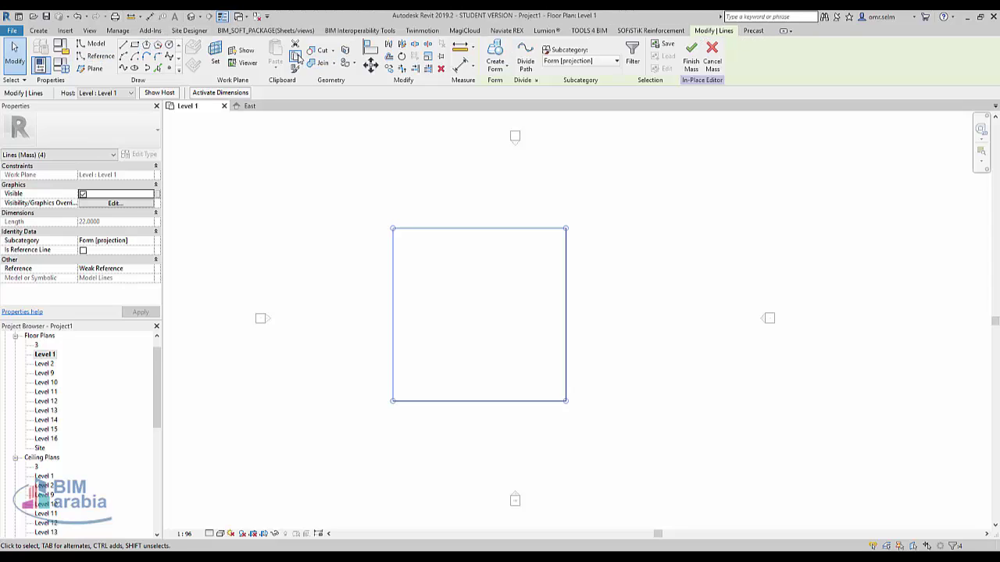
{"action": "left_click", "coordinate": [275, 69]}
{"action": "left_click", "coordinate": [292, 110]}
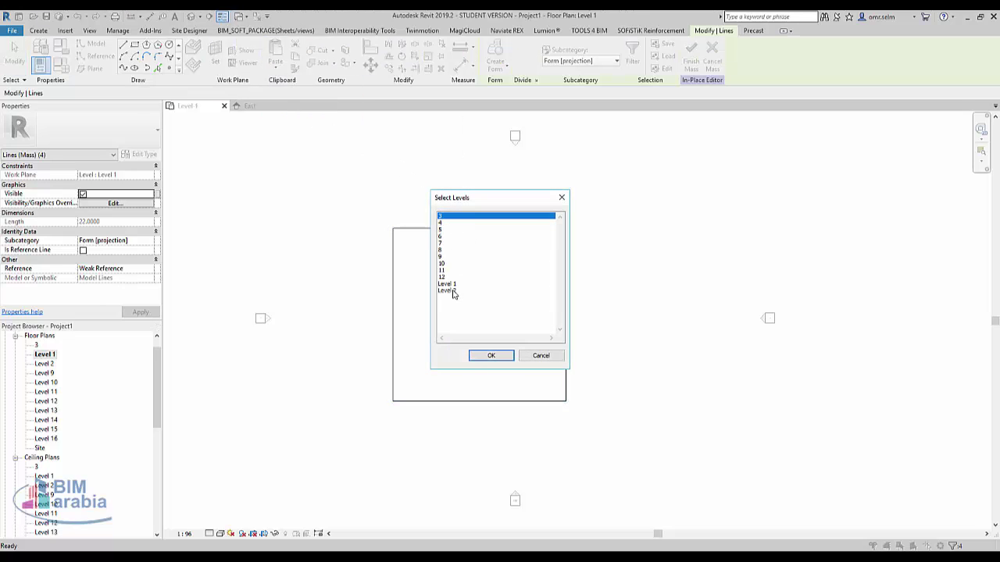
{"action": "left_click", "coordinate": [450, 290], "text": "shift"}
{"action": "left_click", "coordinate": [448, 284], "text": "ctrl"}
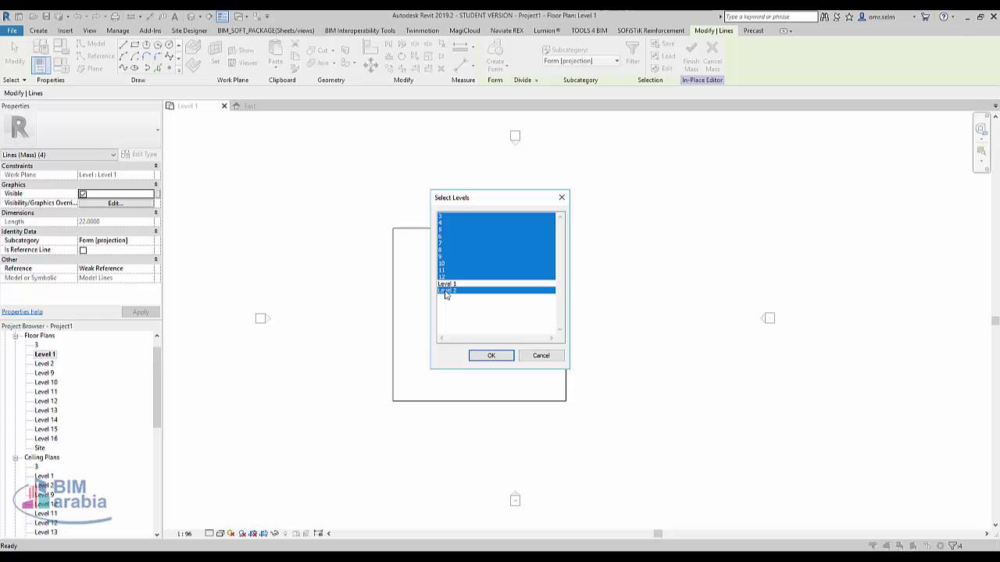
{"action": "left_click", "coordinate": [446, 291], "text": "ctrl"}
{"action": "left_click", "coordinate": [446, 290], "text": "ctrl"}
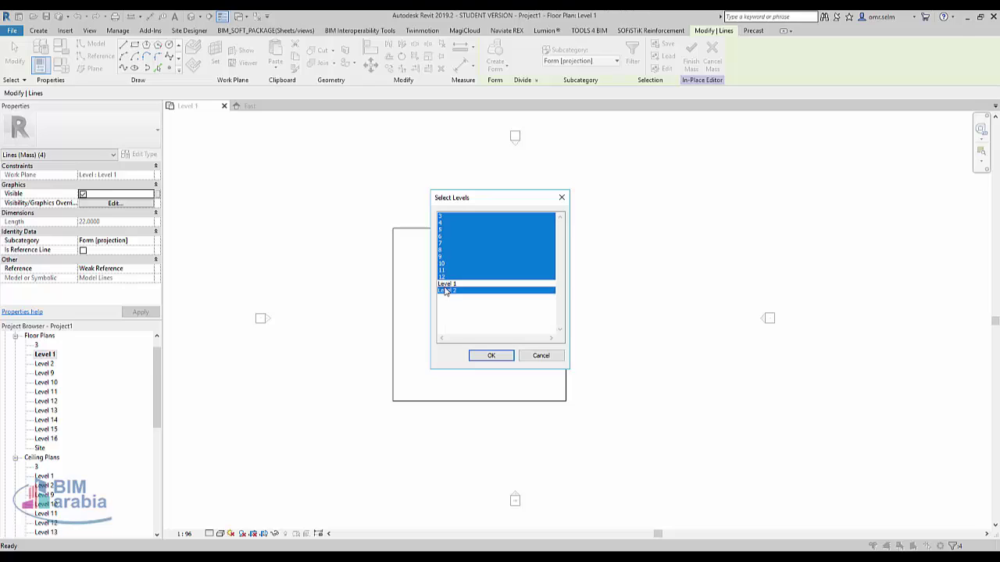
{"action": "left_click", "coordinate": [488, 356]}
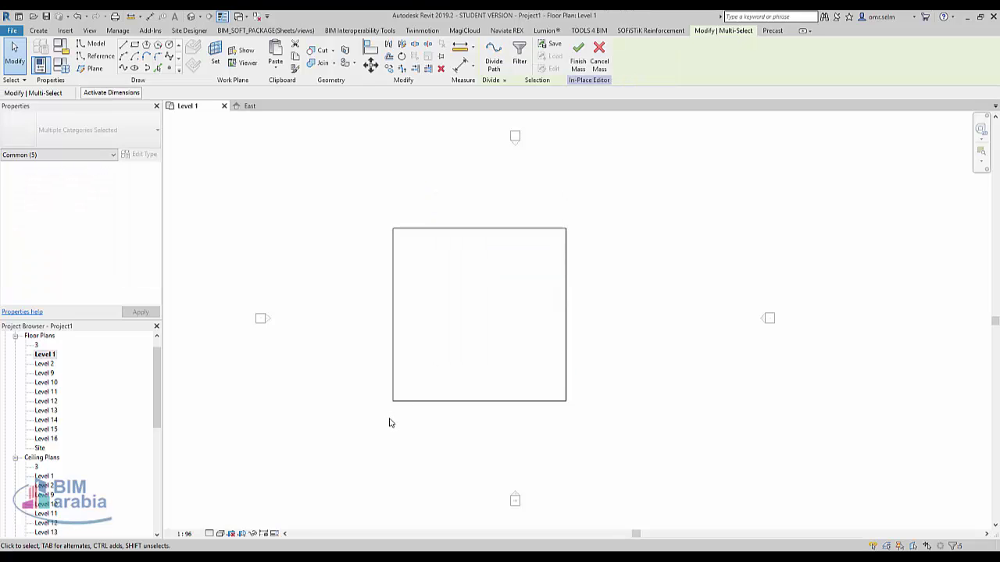
Step: Open the Level 2 floor plan, clear the selection, then open the Site plan
{"action": "double_click", "coordinate": [52, 365]}
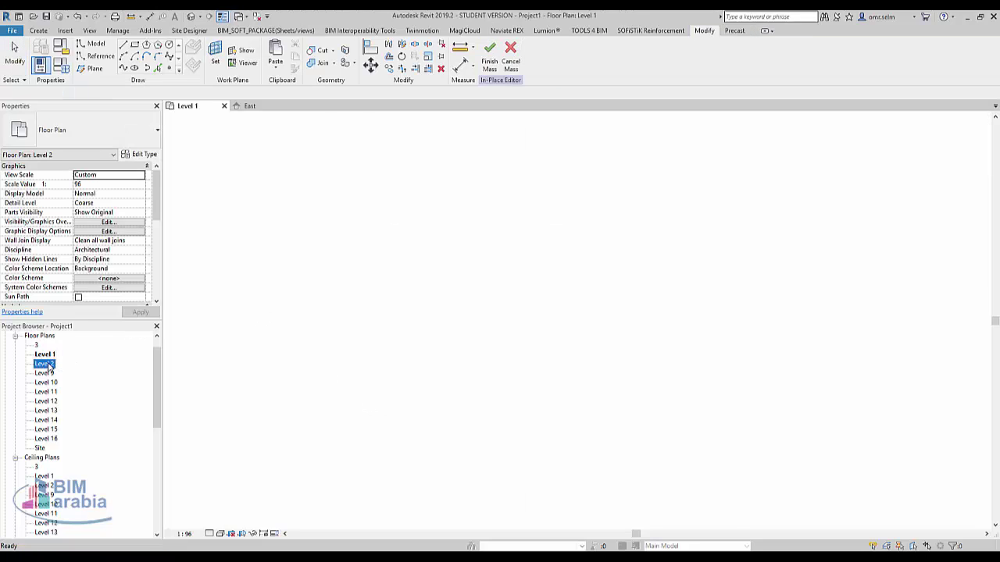
{"action": "left_click", "coordinate": [251, 464]}
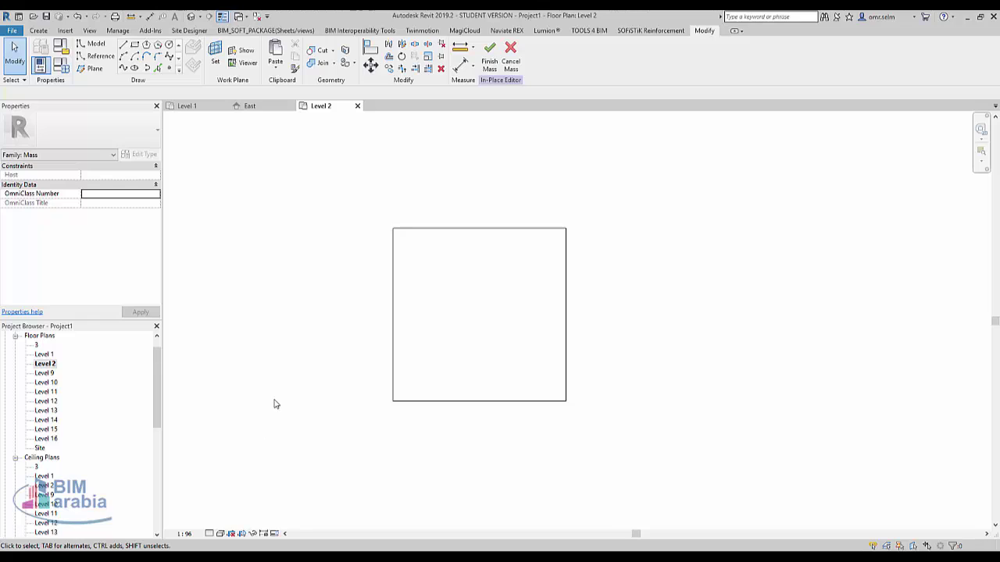
{"action": "double_click", "coordinate": [39, 448]}
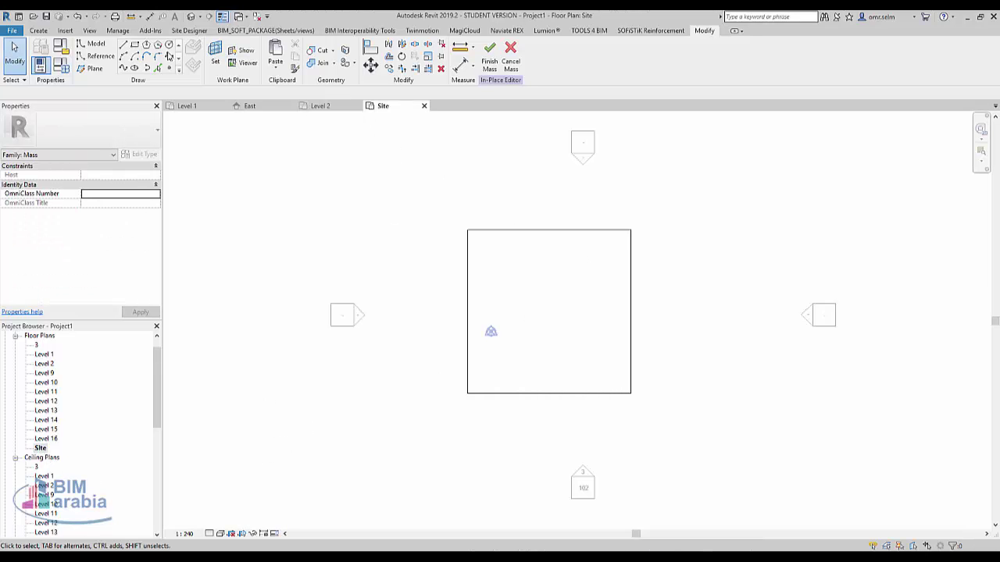
Step: Draw a vertical reference line from the square's top-edge midpoint down past its centre
{"action": "left_click", "coordinate": [45, 30]}
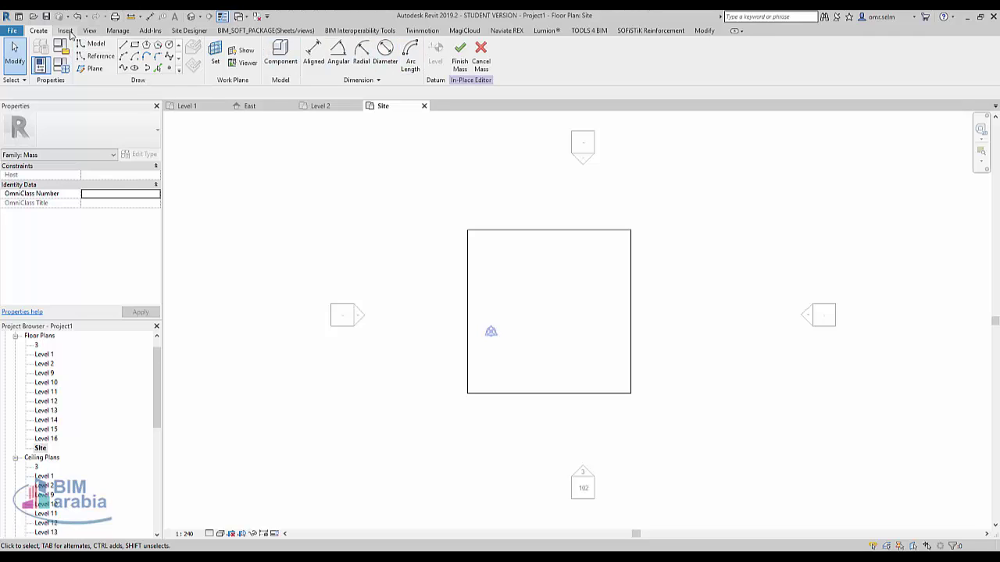
{"action": "left_click", "coordinate": [66, 31]}
{"action": "left_click", "coordinate": [38, 30]}
{"action": "left_click", "coordinate": [97, 56]}
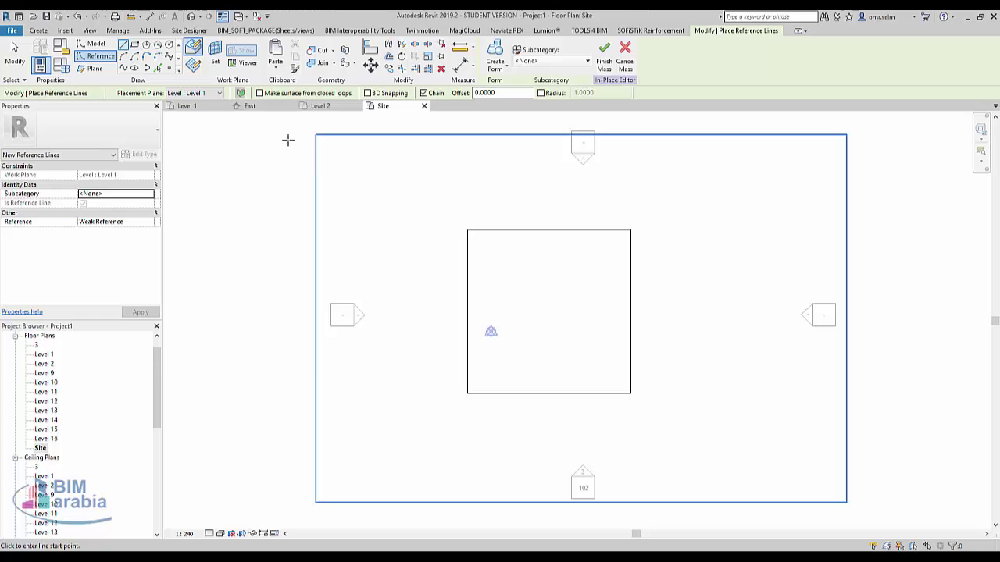
{"action": "left_click", "coordinate": [122, 46]}
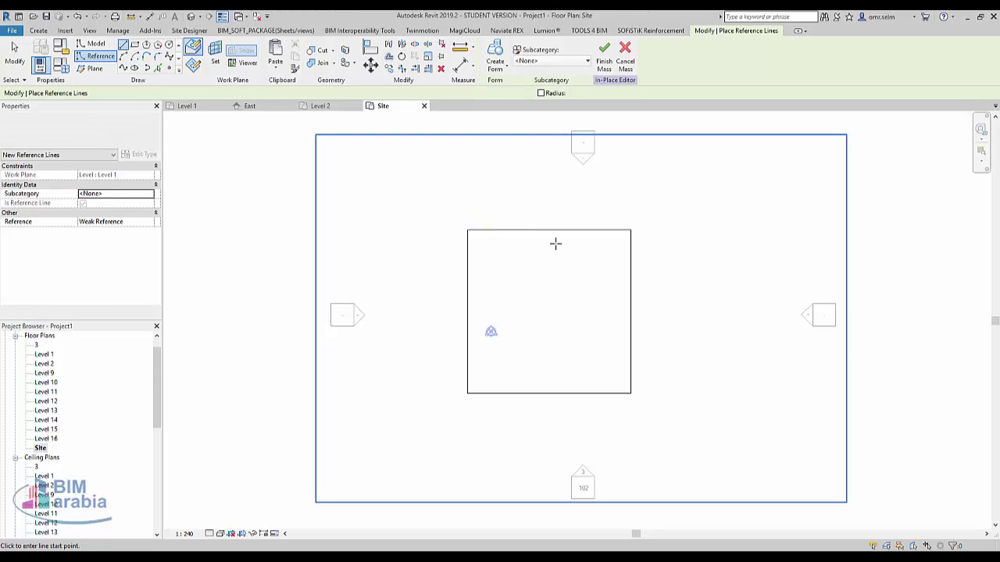
{"action": "left_click", "coordinate": [549, 230]}
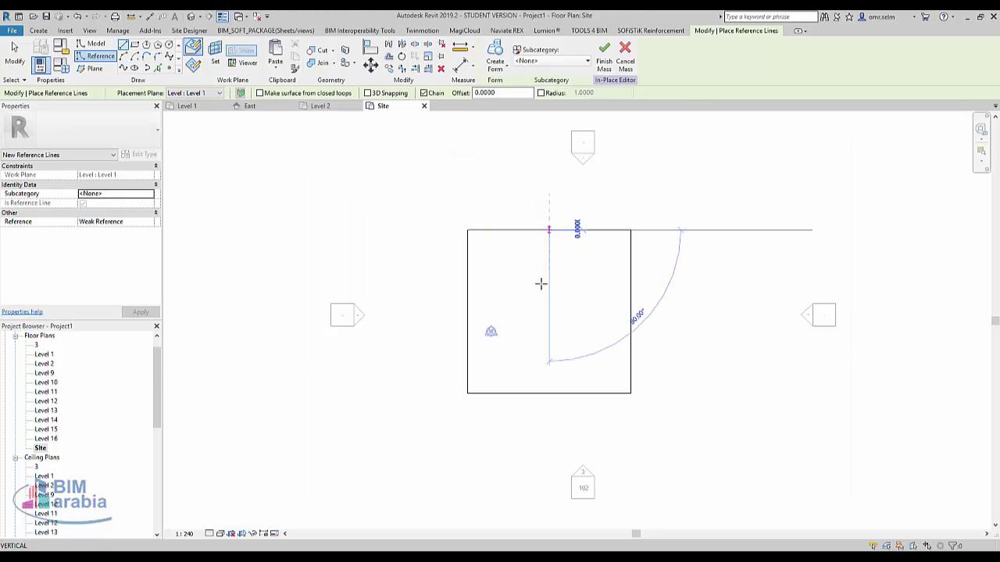
{"action": "left_click", "coordinate": [550, 371]}
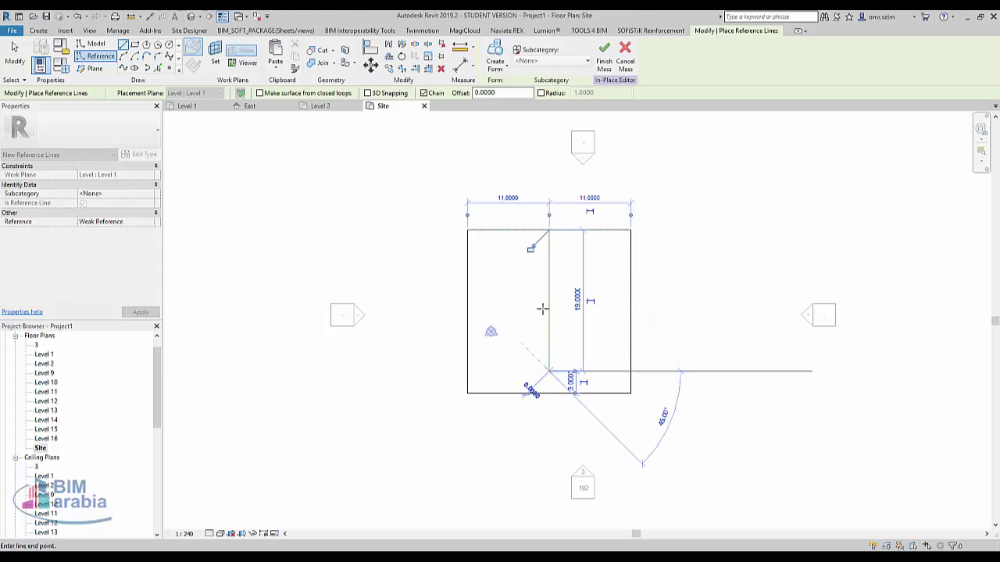
{"action": "key", "text": "Escape"}
Step: Draw a horizontal reference line from the right-edge midpoint past the centre, then open the default 3D view
{"action": "left_click", "coordinate": [631, 310]}
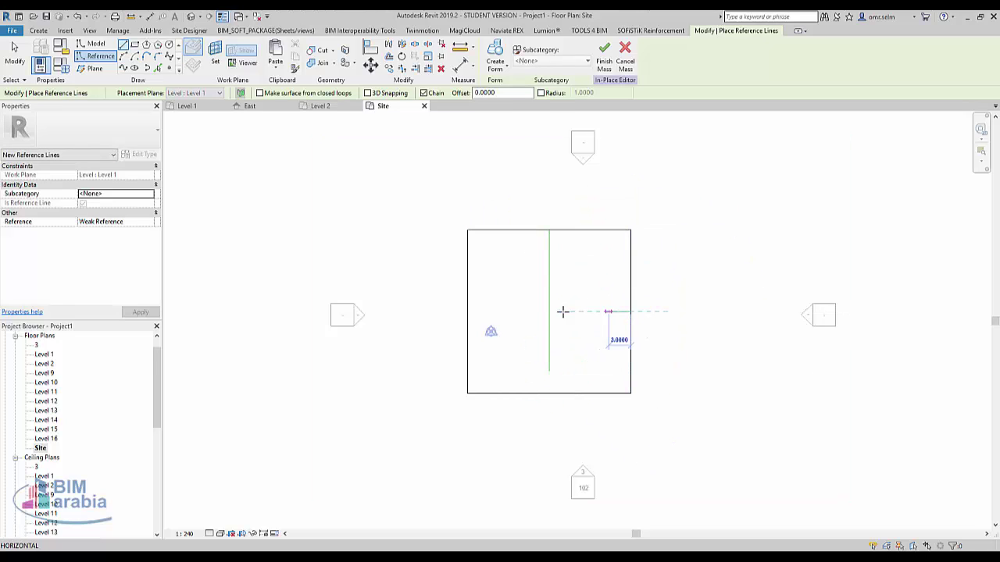
{"action": "left_click", "coordinate": [511, 311]}
{"action": "key", "text": "Escape"}
{"action": "key", "text": "Escape"}
{"action": "key", "text": "Escape"}
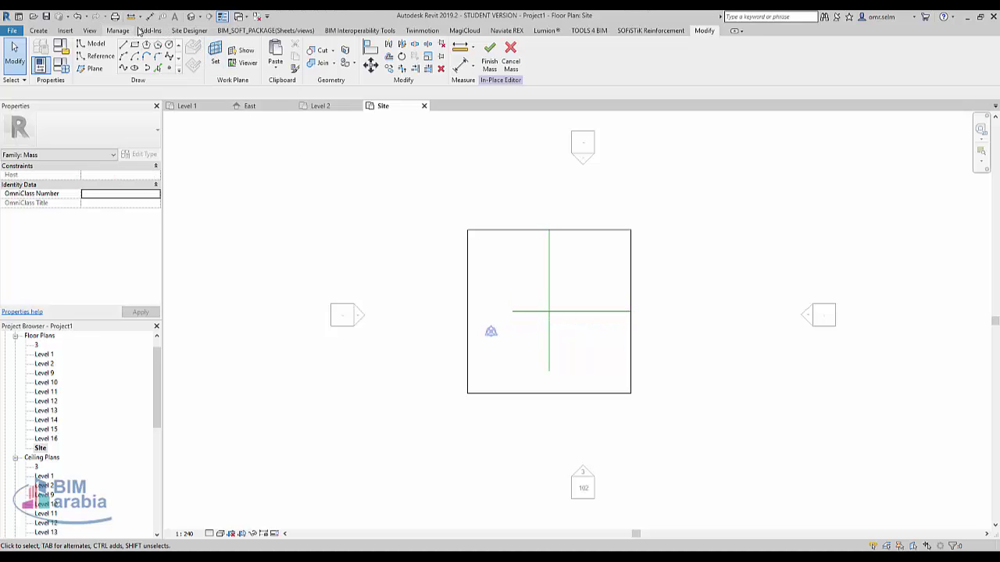
{"action": "left_click", "coordinate": [201, 17]}
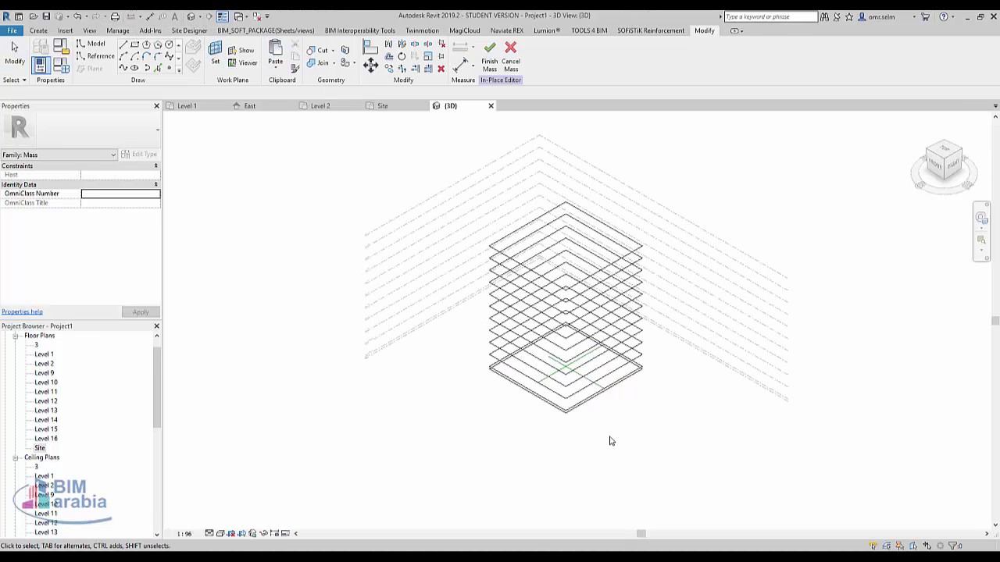
Step: Rotate the Level 2 square profile 15° about the reference-line crossing
{"action": "scroll", "coordinate": [574, 421], "scroll_direction": "up", "scroll_amount": 5}
{"action": "middle_click_drag", "start_coordinate": [592, 432], "coordinate": [655, 297], "text": "shift"}
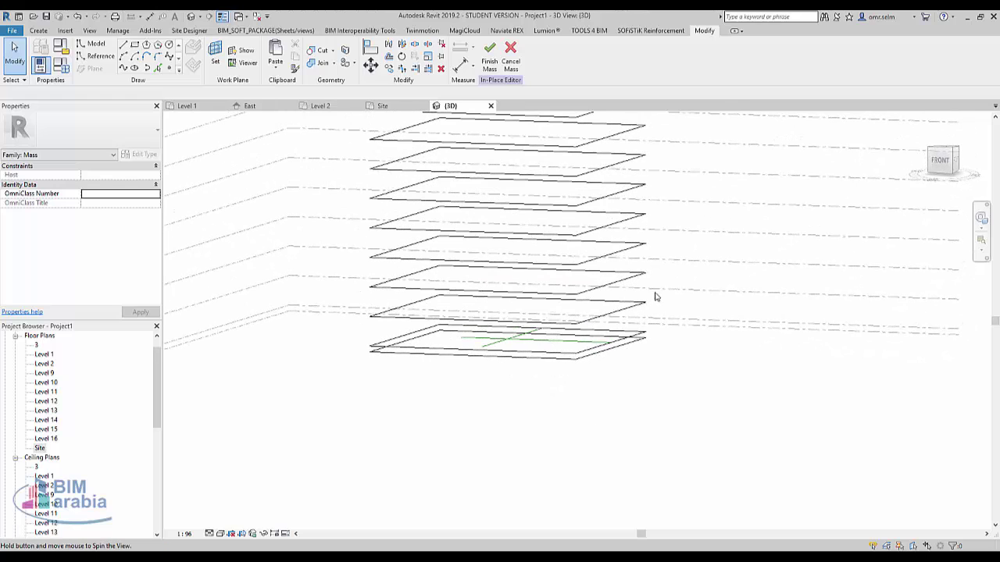
{"action": "left_click", "coordinate": [590, 365]}
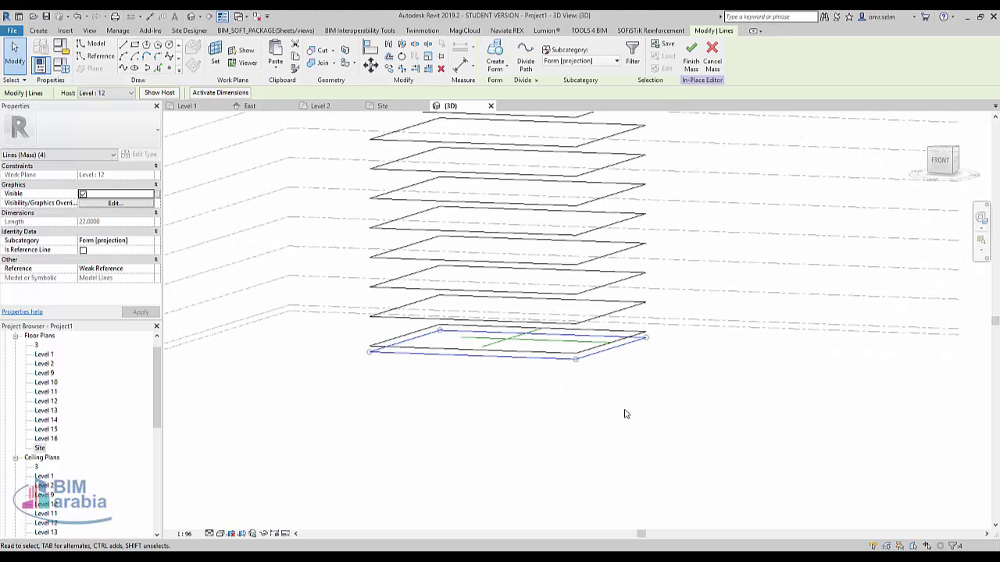
{"action": "left_click", "coordinate": [625, 414]}
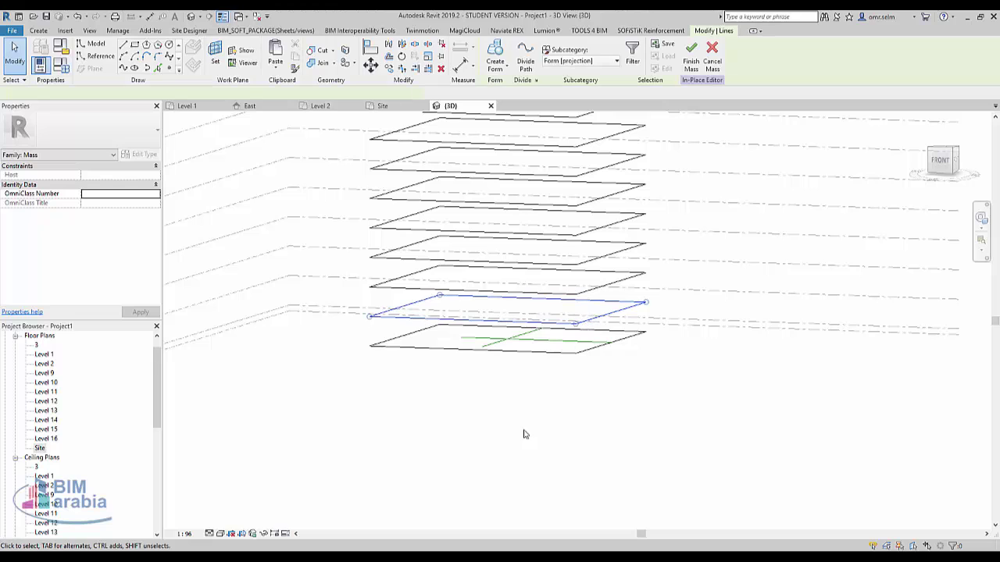
{"action": "key", "text": "ctrl+Tab"}
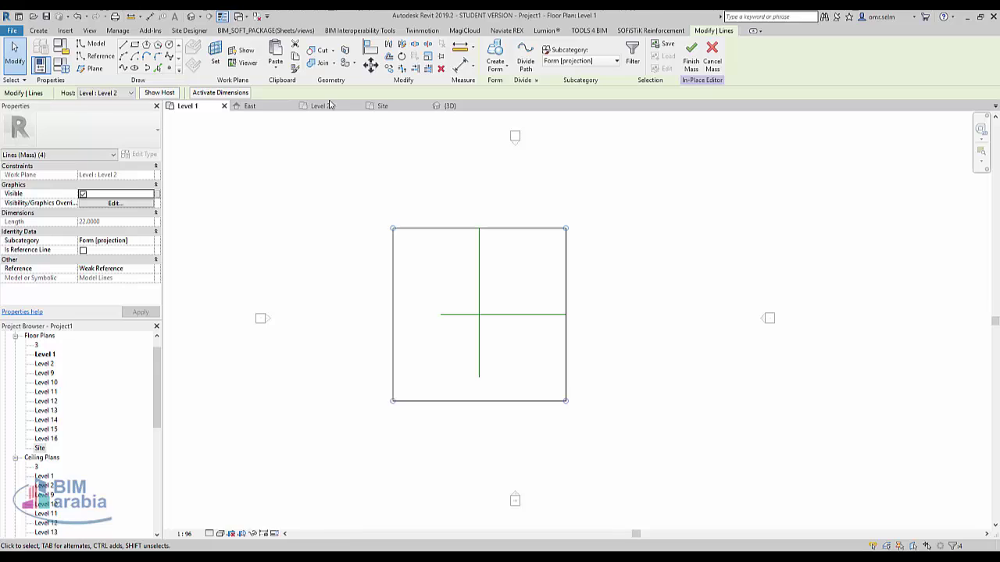
{"action": "left_click", "coordinate": [401, 58]}
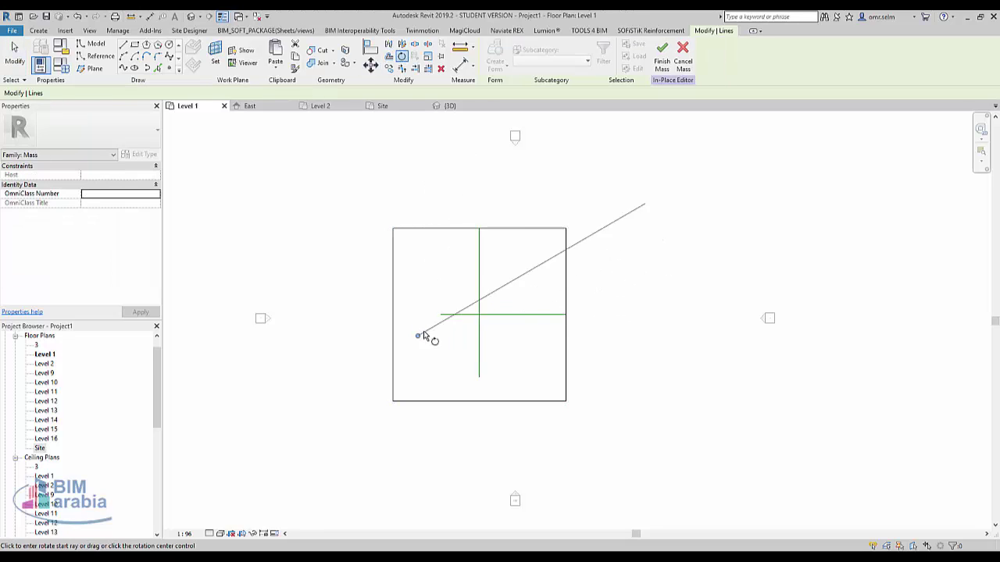
{"action": "left_click_drag", "start_coordinate": [426, 336], "coordinate": [478, 317]}
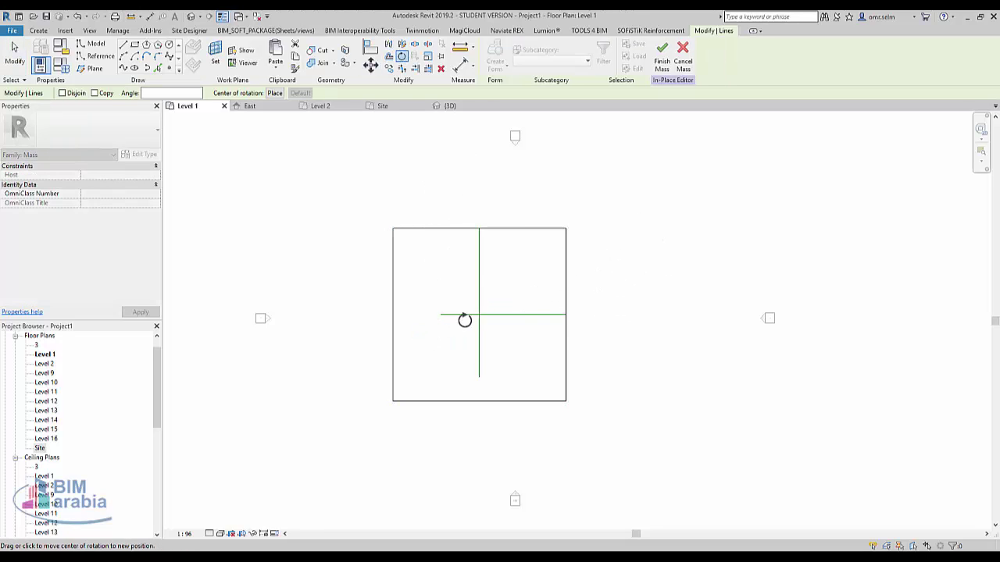
{"action": "left_click", "coordinate": [479, 395]}
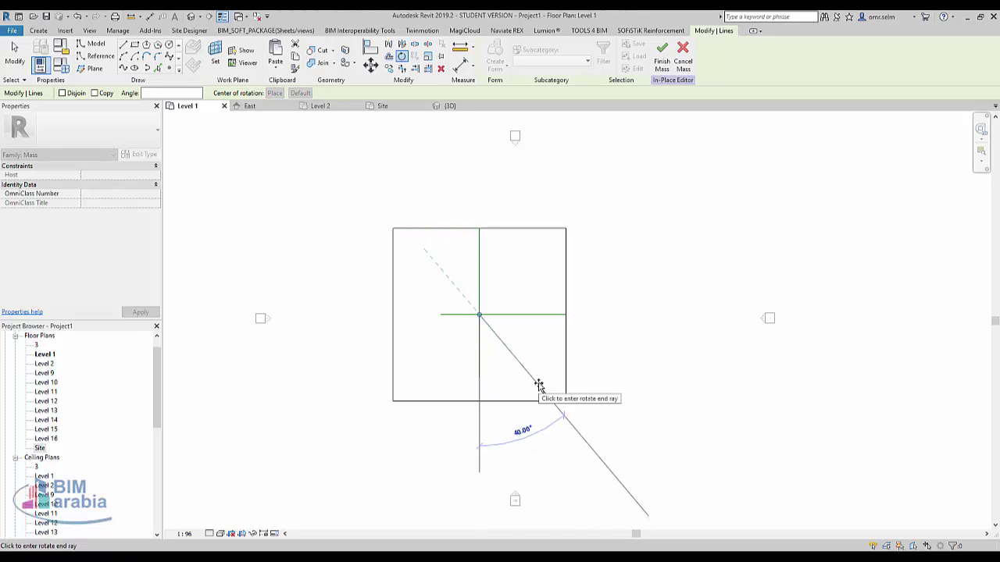
{"action": "type", "text": "15"}
{"action": "key", "text": "Return"}
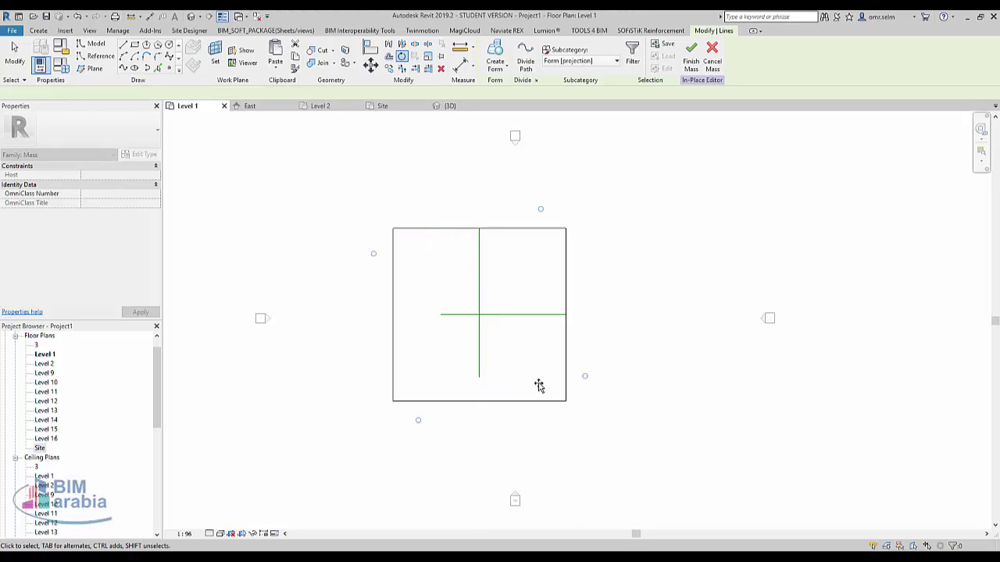
{"action": "left_click", "coordinate": [190, 16]}
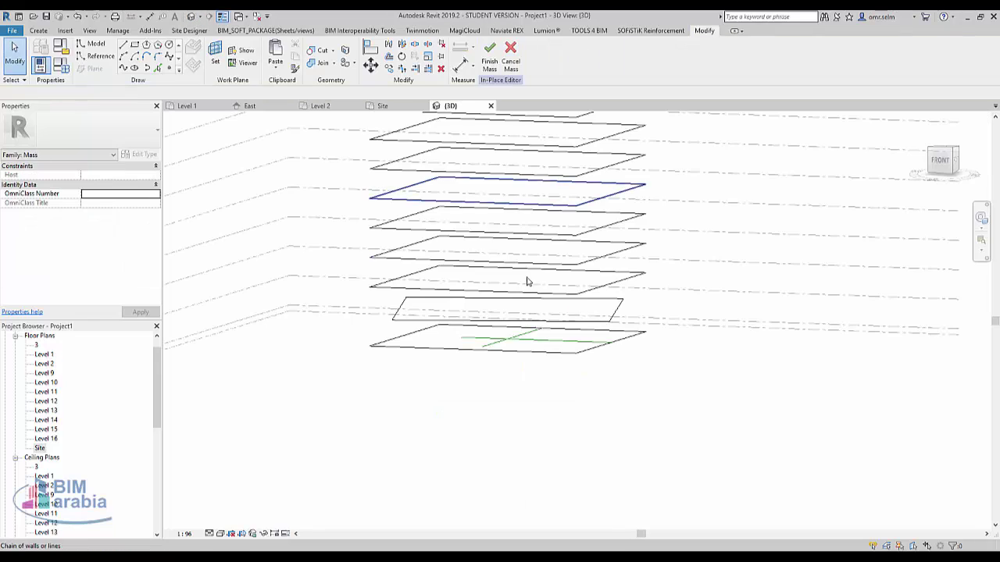
Step: Rotate the Level 3 square profile about the reference-line crossing
{"action": "left_click", "coordinate": [609, 286]}
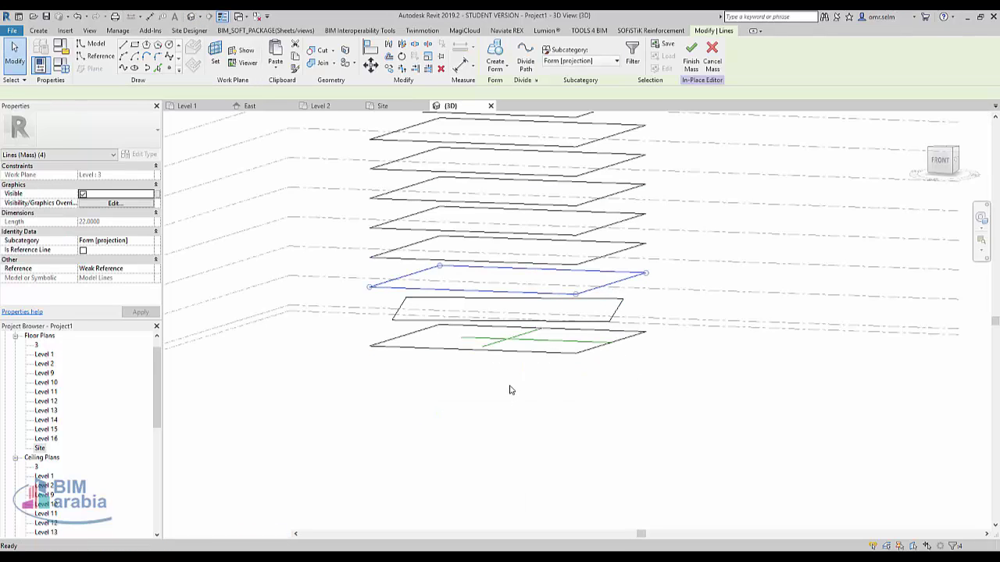
{"action": "key", "text": "ctrl+Tab"}
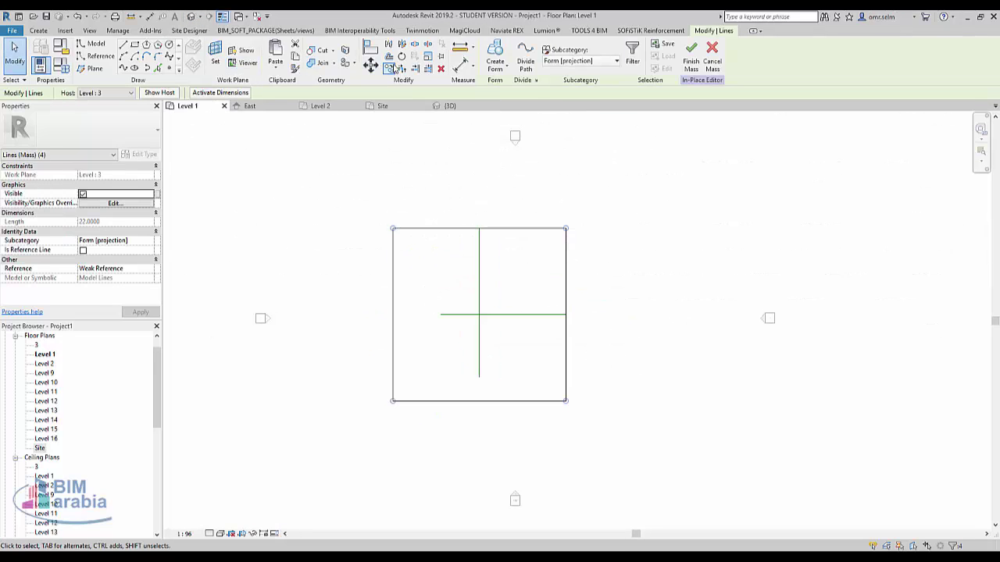
{"action": "left_click", "coordinate": [401, 56]}
{"action": "left_click_drag", "start_coordinate": [479, 314], "coordinate": [474, 314]}
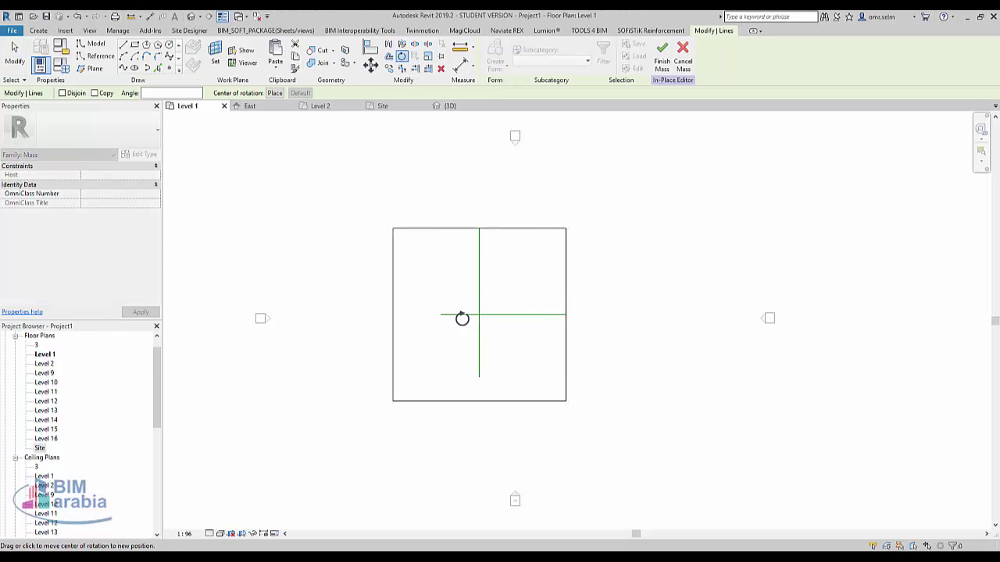
{"action": "left_click", "coordinate": [504, 398]}
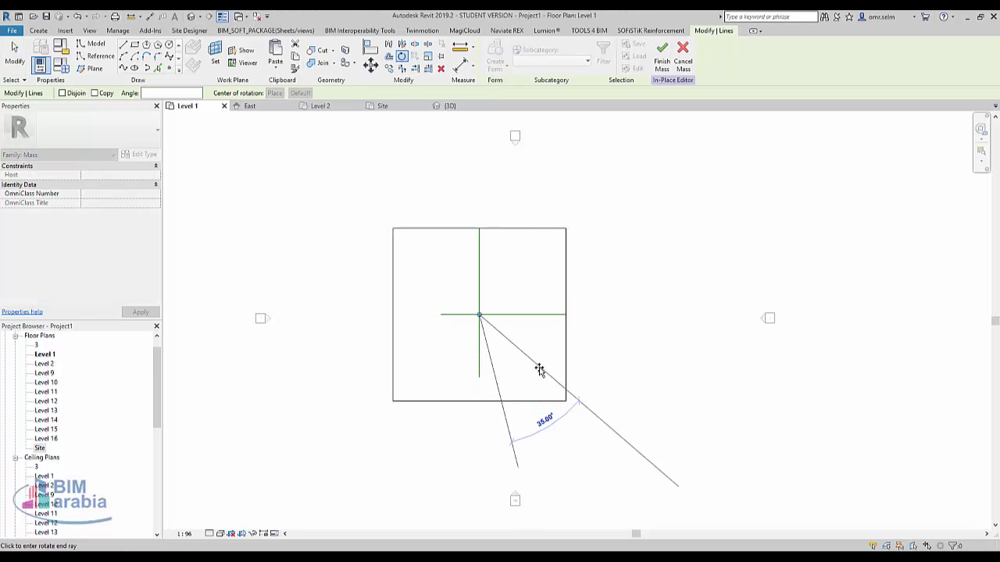
{"action": "left_click", "coordinate": [539, 370]}
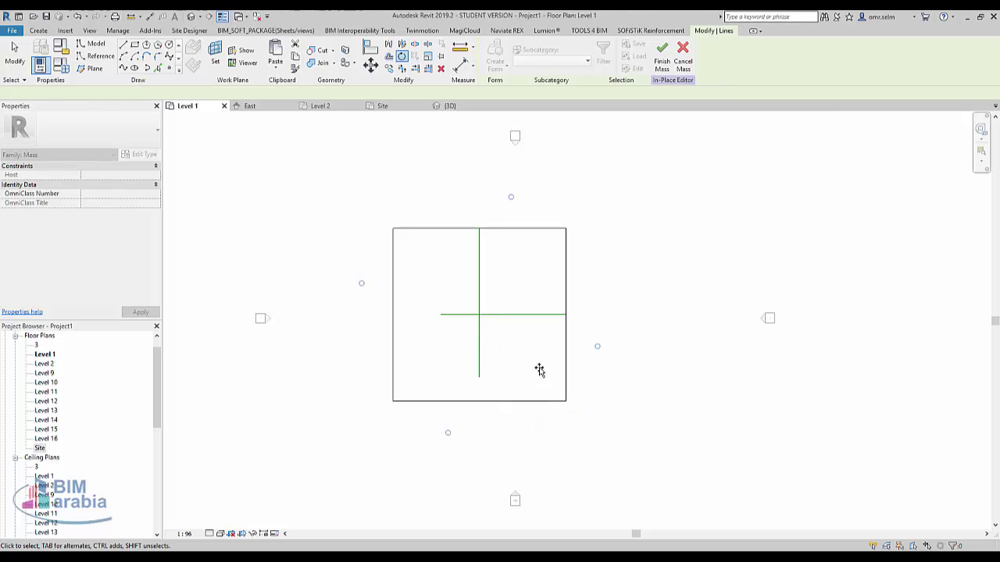
{"action": "left_click", "coordinate": [194, 19]}
Step: Rotate the Level 4 square profile 45° about the reference-line crossing
{"action": "left_click", "coordinate": [578, 316]}
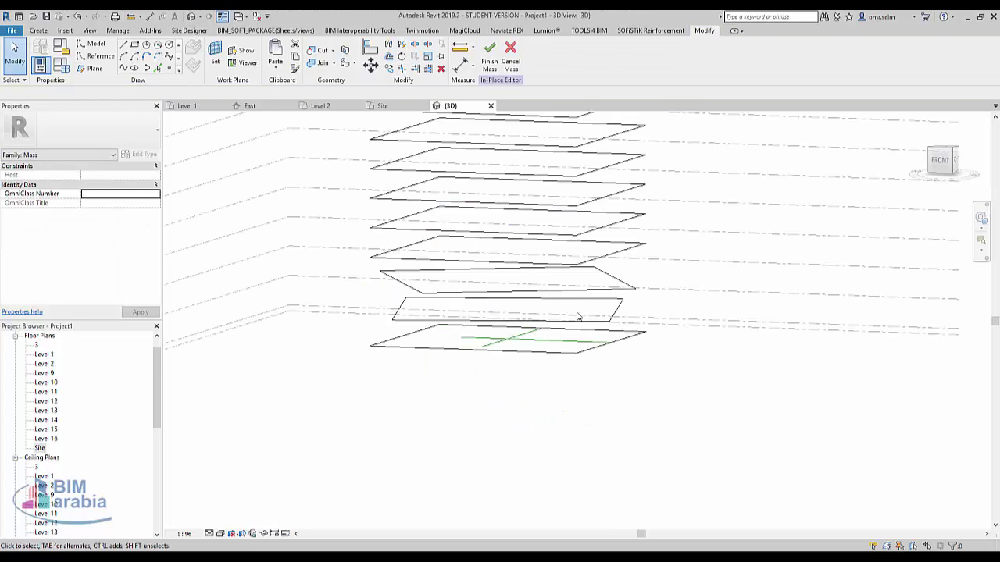
{"action": "mouse_move", "coordinate": [623, 407]}
{"action": "middle_mouse_down", "text": "shift"}
{"action": "mouse_move", "coordinate": [667, 398]}
{"action": "mouse_move", "coordinate": [635, 336]}
{"action": "middle_mouse_up", "text": "shift"}
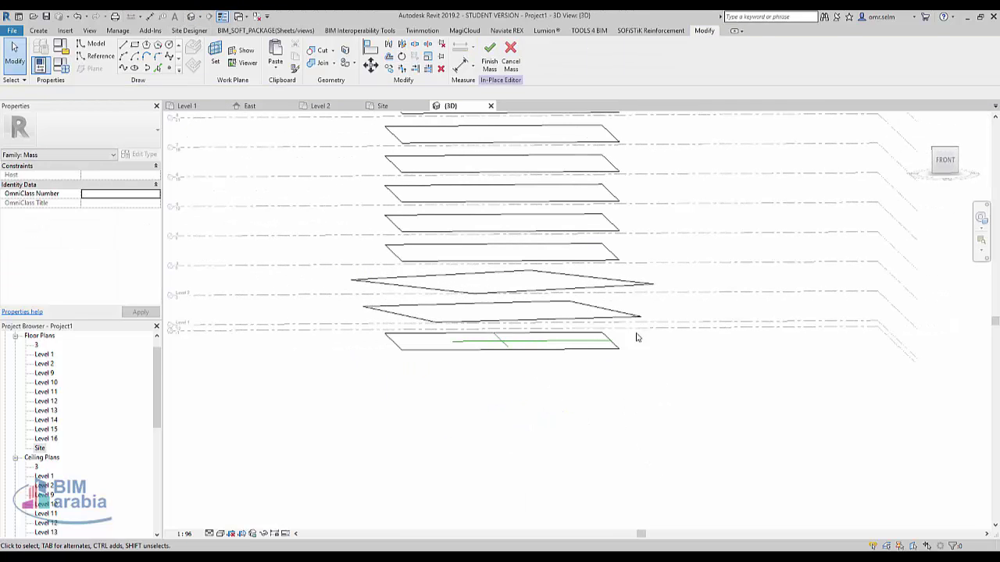
{"action": "left_click", "coordinate": [611, 263]}
{"action": "key", "text": "ctrl+Tab"}
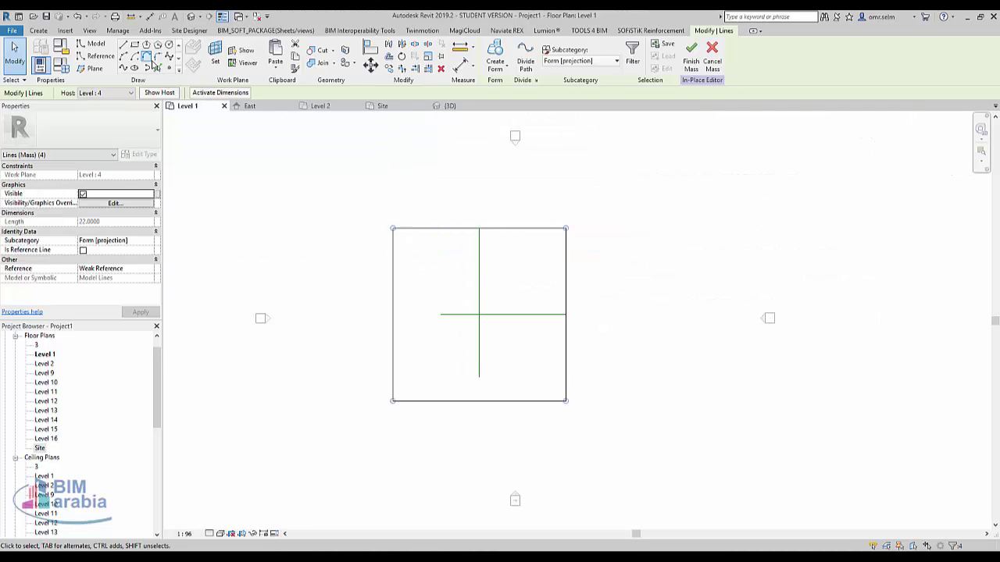
{"action": "left_click", "coordinate": [401, 56]}
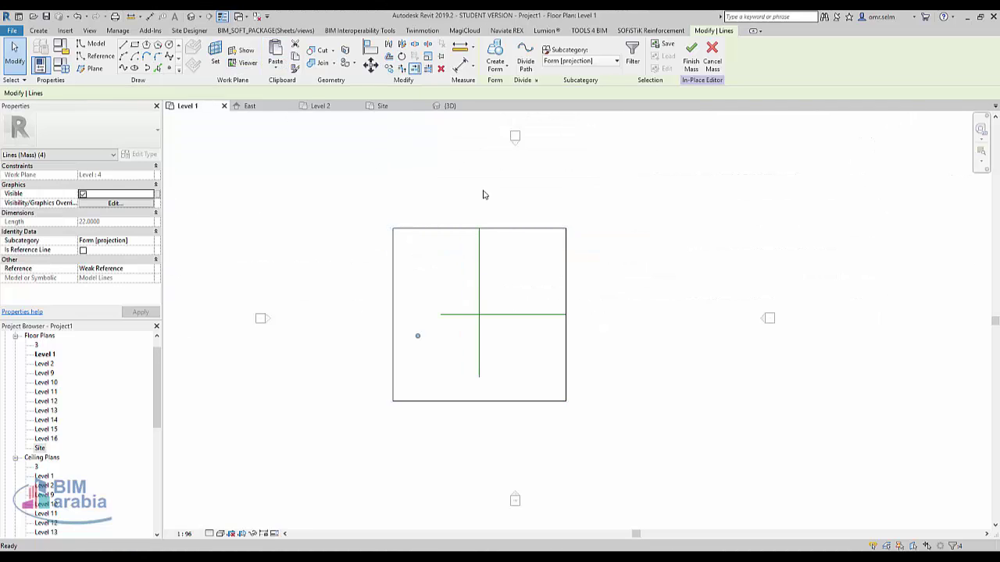
{"action": "left_click_drag", "start_coordinate": [420, 333], "coordinate": [474, 313]}
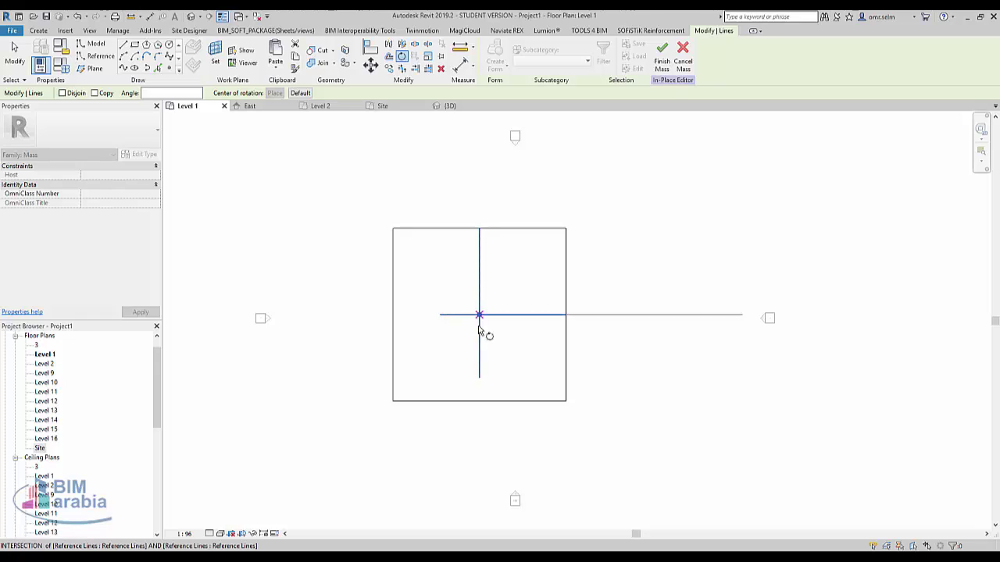
{"action": "left_click", "coordinate": [479, 392]}
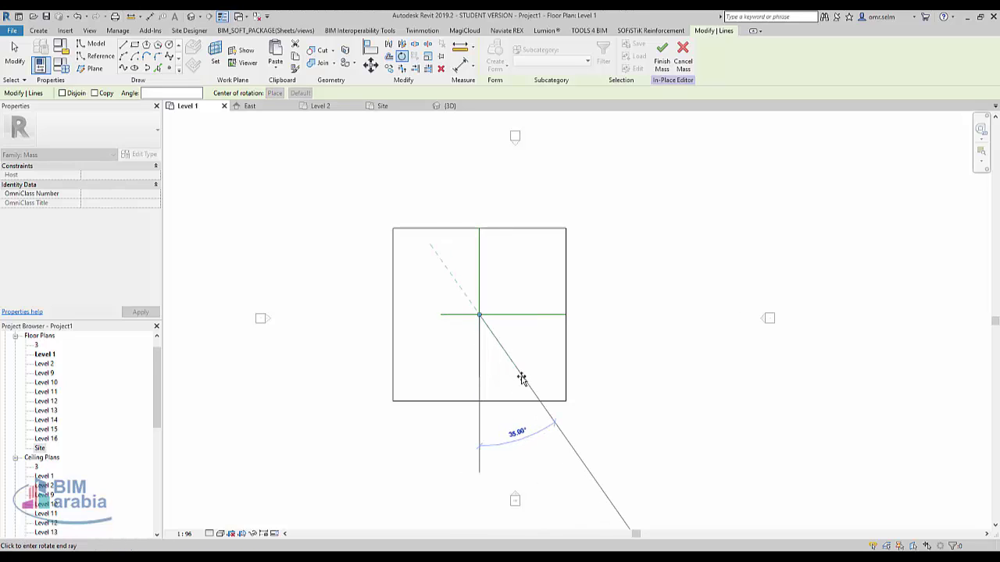
{"action": "type", "text": "45"}
{"action": "key", "text": "Return"}
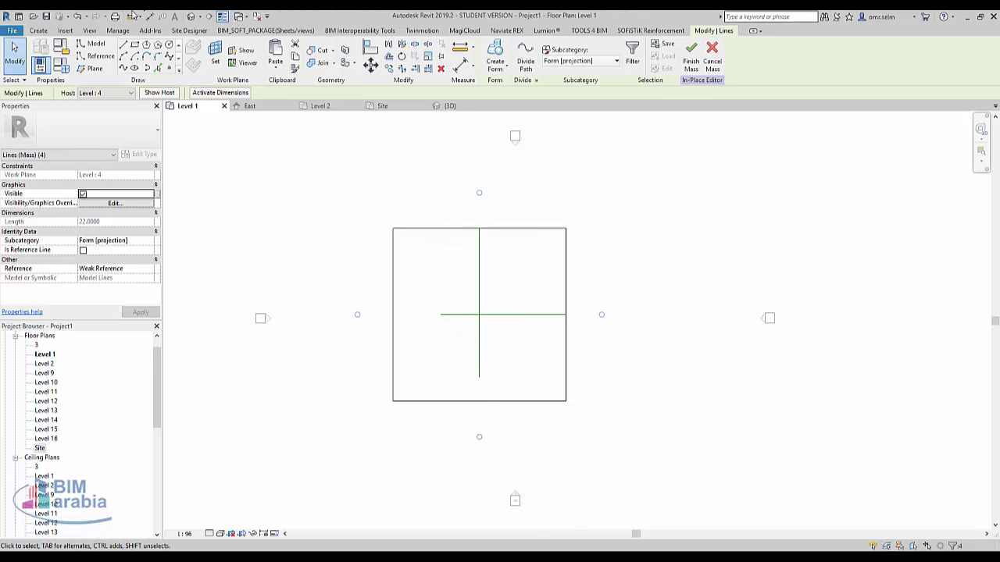
{"action": "left_click", "coordinate": [193, 17]}
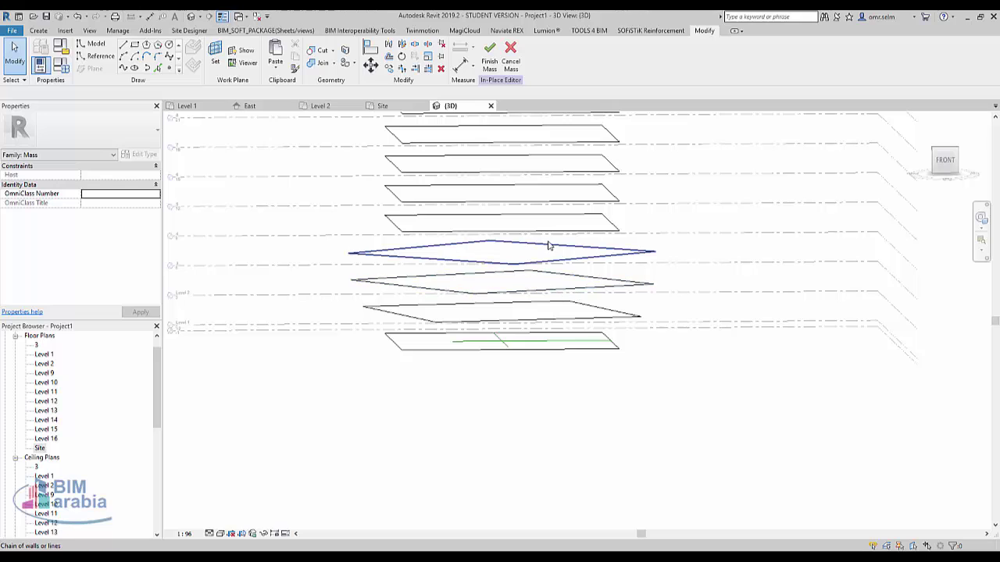
Step: Rotate the Level 5 square profile 60° about the reference-line crossing
{"action": "left_click", "coordinate": [603, 232]}
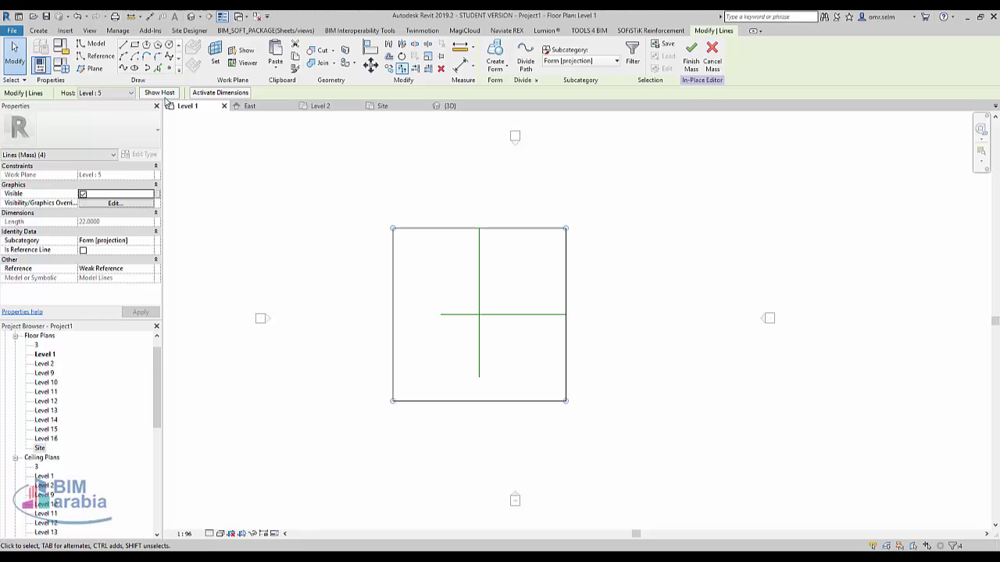
{"action": "left_click", "coordinate": [398, 57]}
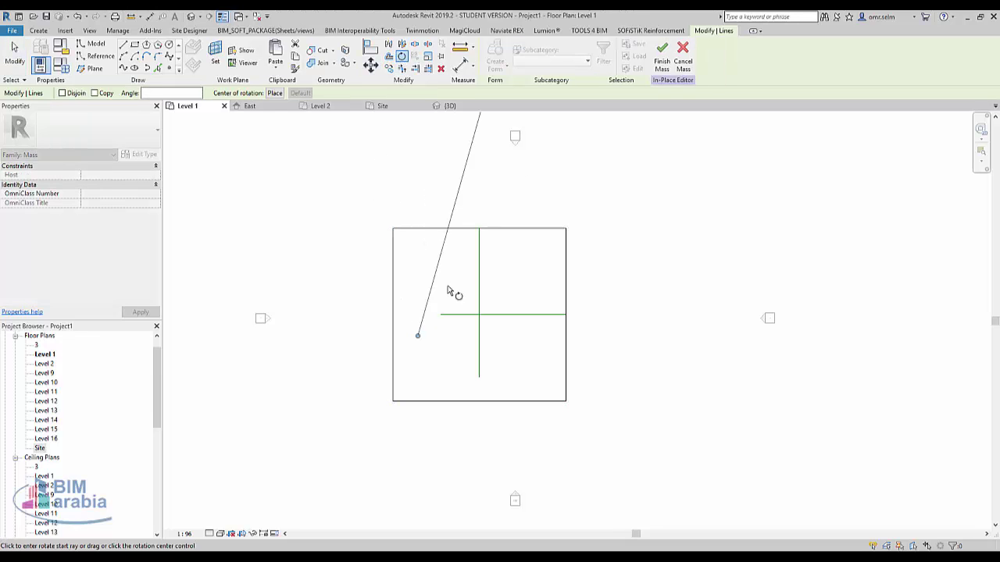
{"action": "left_click_drag", "start_coordinate": [417, 336], "coordinate": [482, 314]}
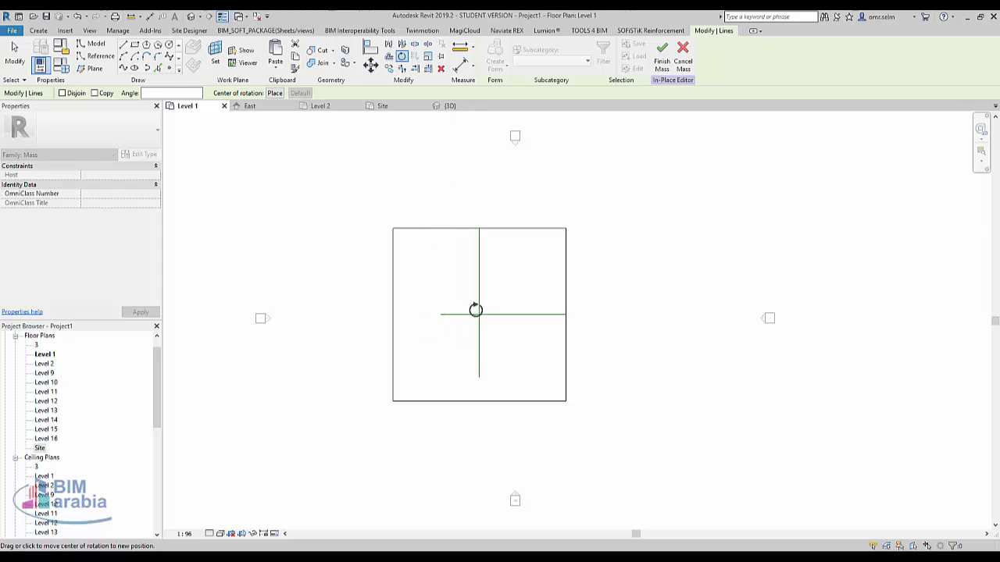
{"action": "left_click", "coordinate": [518, 380]}
{"action": "type", "text": "60"}
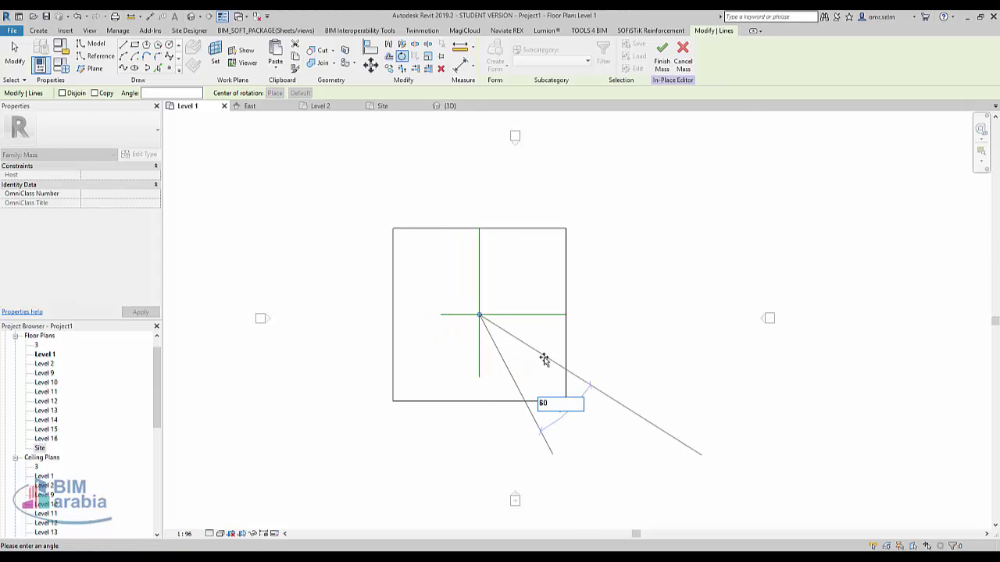
{"action": "key", "text": "Return"}
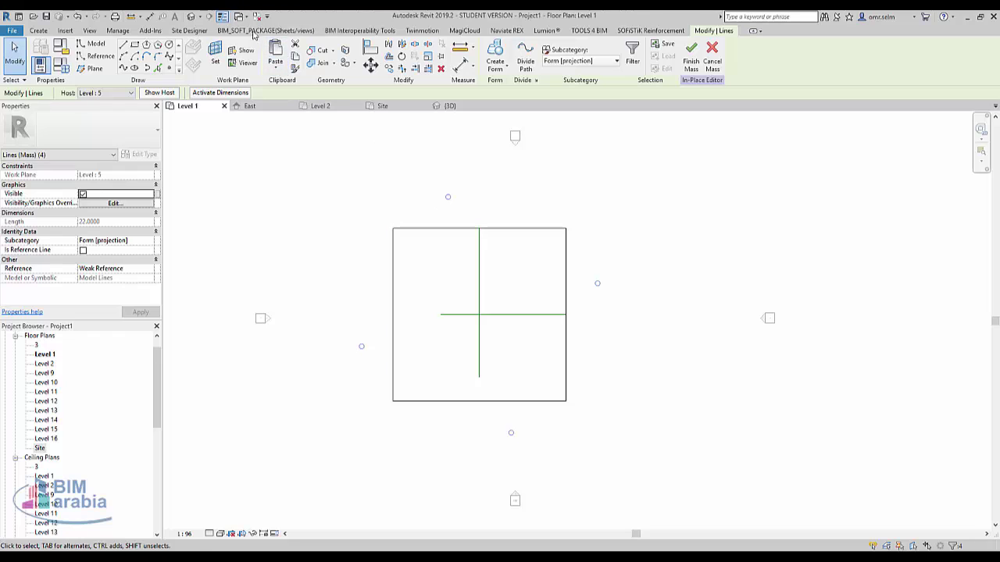
{"action": "left_click", "coordinate": [190, 15]}
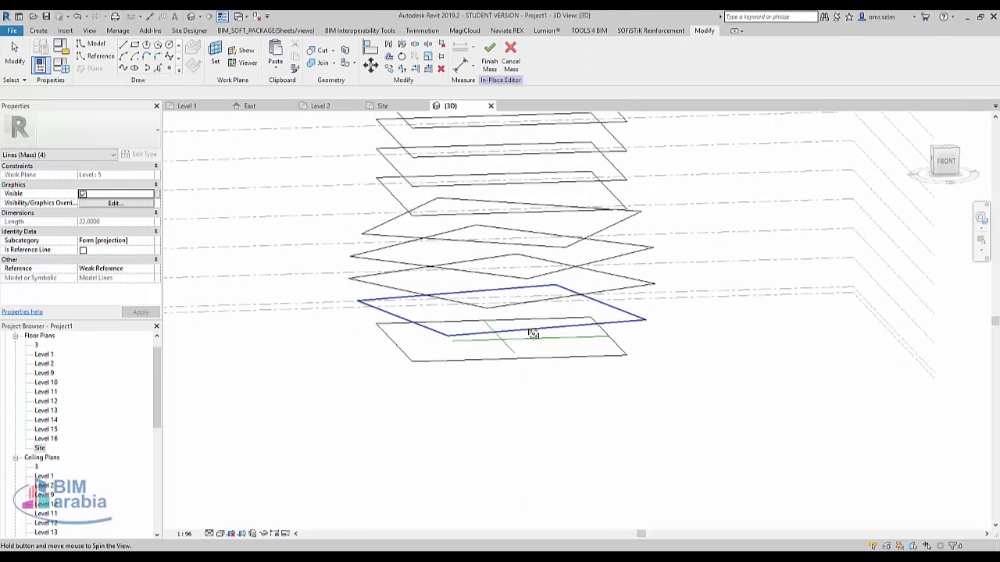
Step: Rotate the Level 6 square profile 75° about the crossing using RO
{"action": "left_click", "coordinate": [408, 214]}
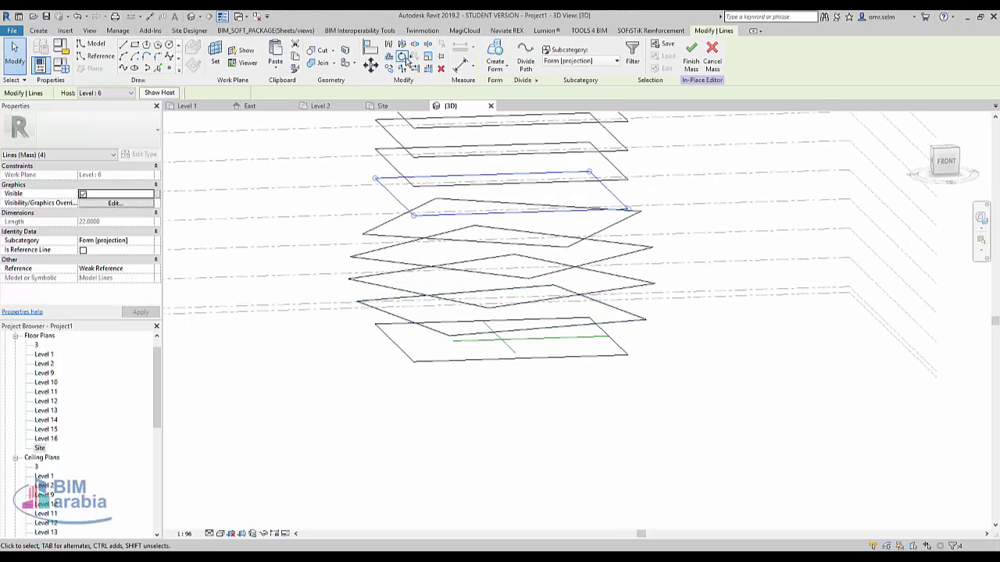
{"action": "key", "text": "ctrl+Tab"}
{"action": "key", "text": "r"}
{"action": "key", "text": "o"}
{"action": "left_click_drag", "start_coordinate": [426, 344], "coordinate": [470, 321]}
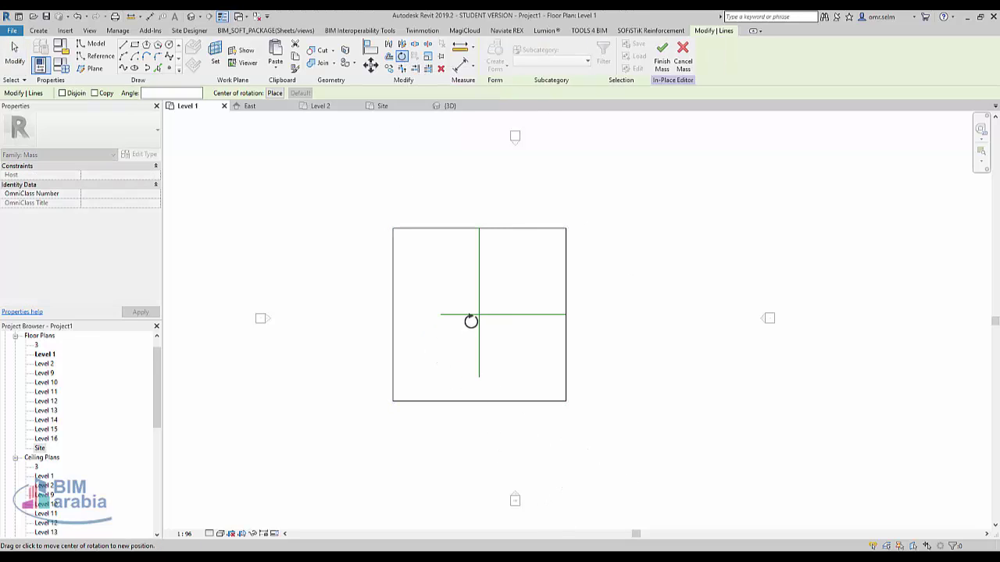
{"action": "left_click", "coordinate": [479, 315]}
{"action": "left_click", "coordinate": [508, 375]}
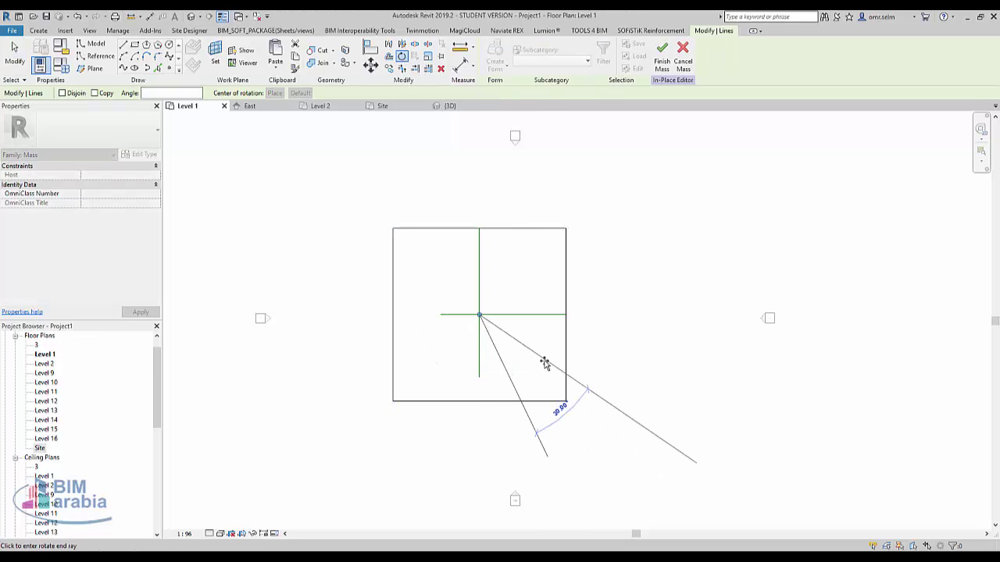
{"action": "type", "text": "75"}
{"action": "key", "text": "Return"}
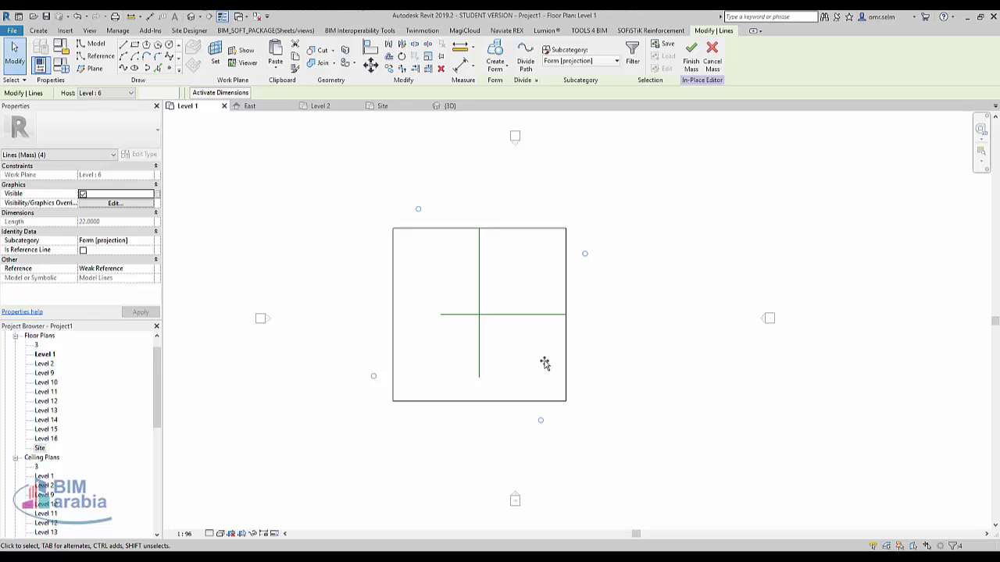
{"action": "key", "text": "ctrl+Tab"}
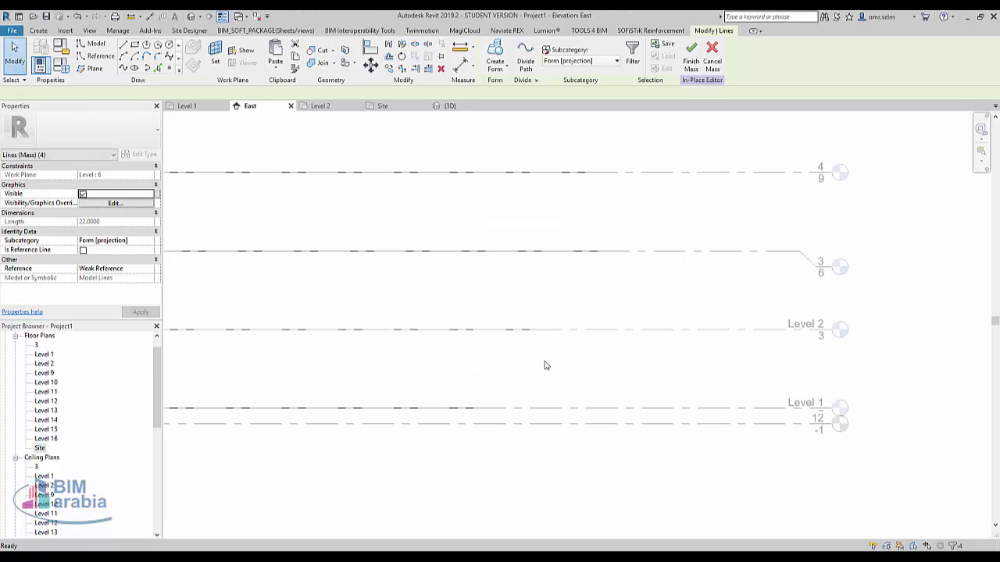
{"action": "key", "text": "ctrl+shift+Tab"}
{"action": "key", "text": "ctrl+shift+Tab"}
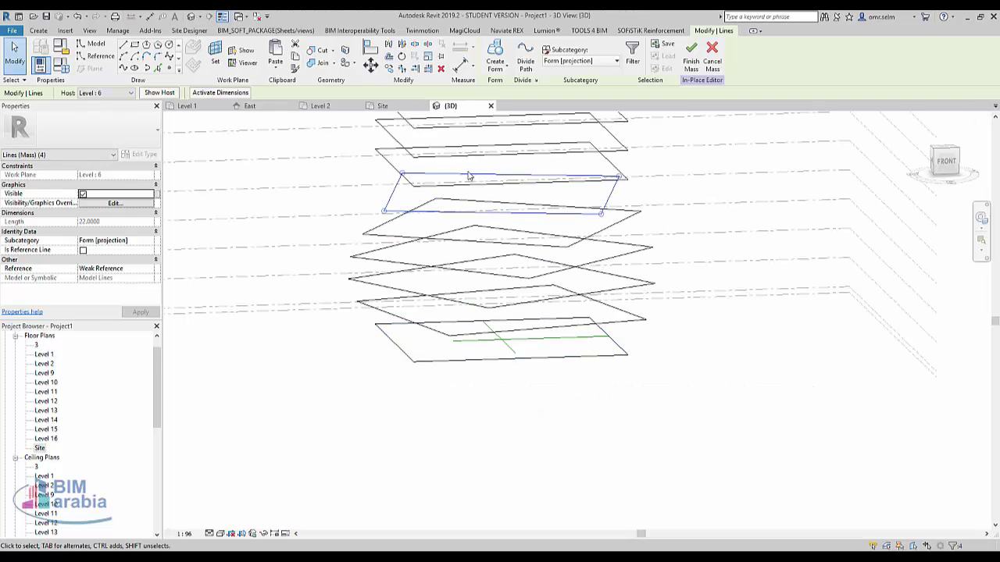
{"action": "mouse_move", "coordinate": [488, 430]}
{"action": "middle_mouse_down"}
{"action": "mouse_move", "coordinate": [482, 511]}
{"action": "mouse_move", "coordinate": [414, 357]}
{"action": "middle_mouse_up"}
Step: Rotate the Level 7 square profile in two passes, 90° then to 105°, about the crossing
{"action": "left_click", "coordinate": [415, 357]}
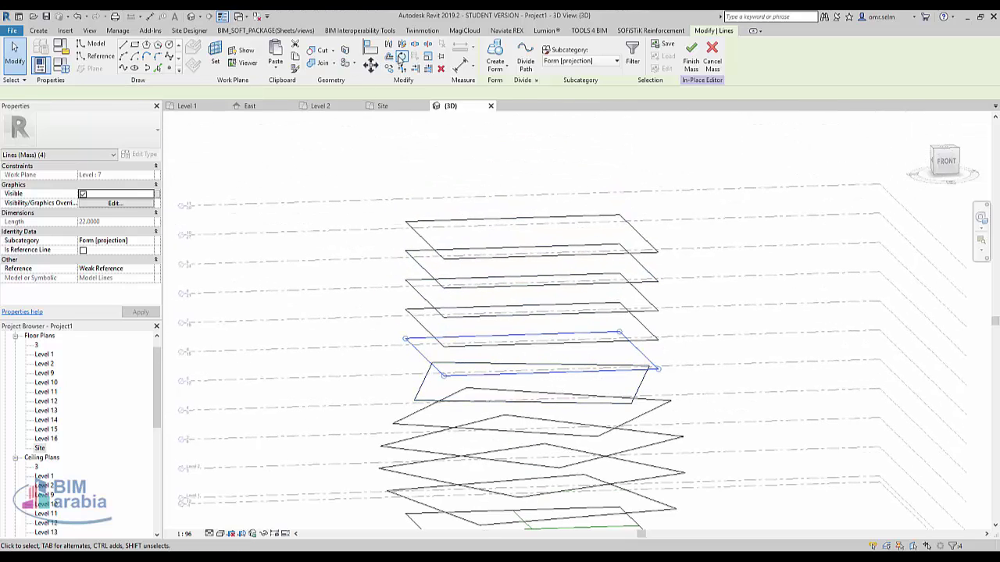
{"action": "key", "text": "ctrl+Tab"}
{"action": "left_click", "coordinate": [400, 56]}
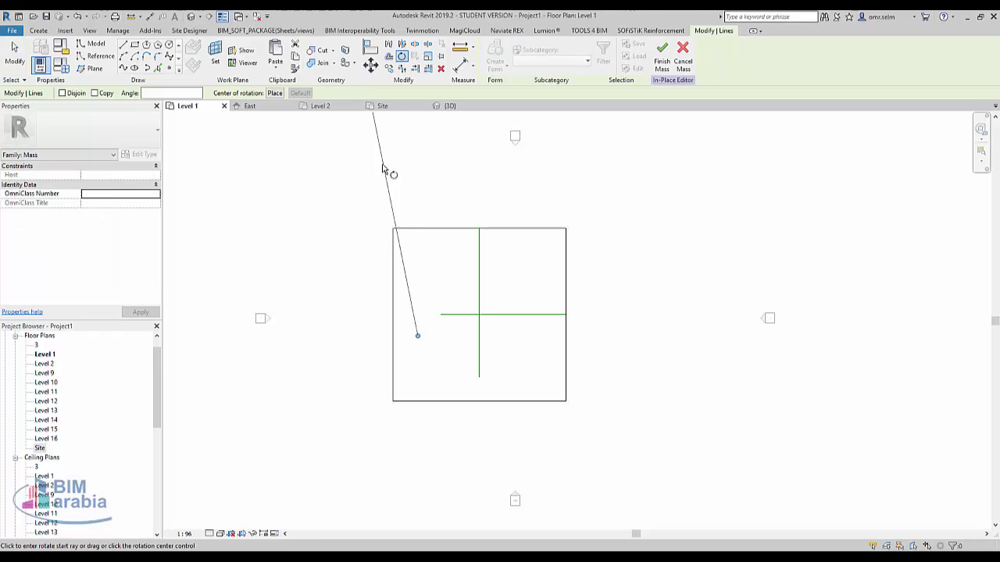
{"action": "left_click", "coordinate": [486, 375]}
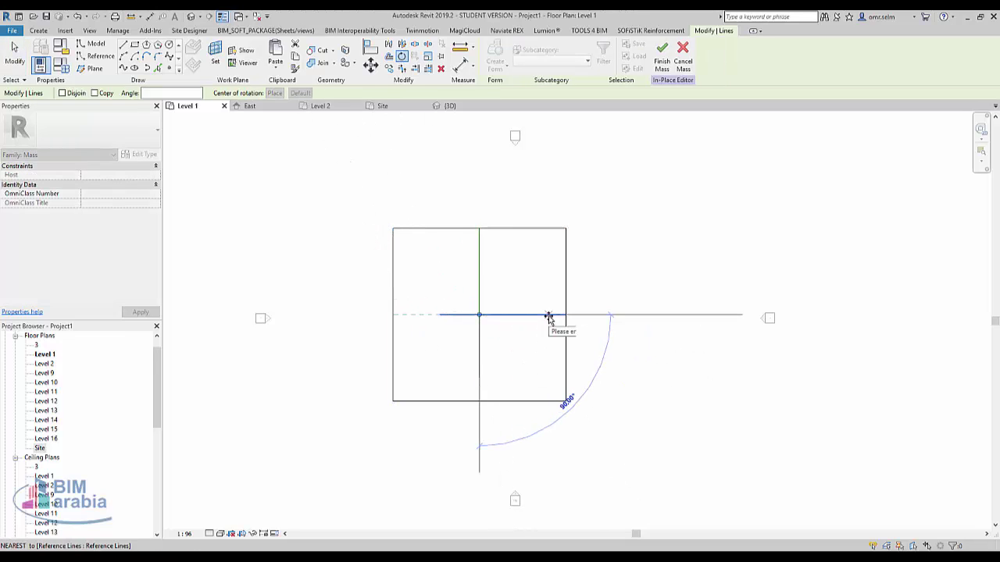
{"action": "left_click", "coordinate": [548, 316]}
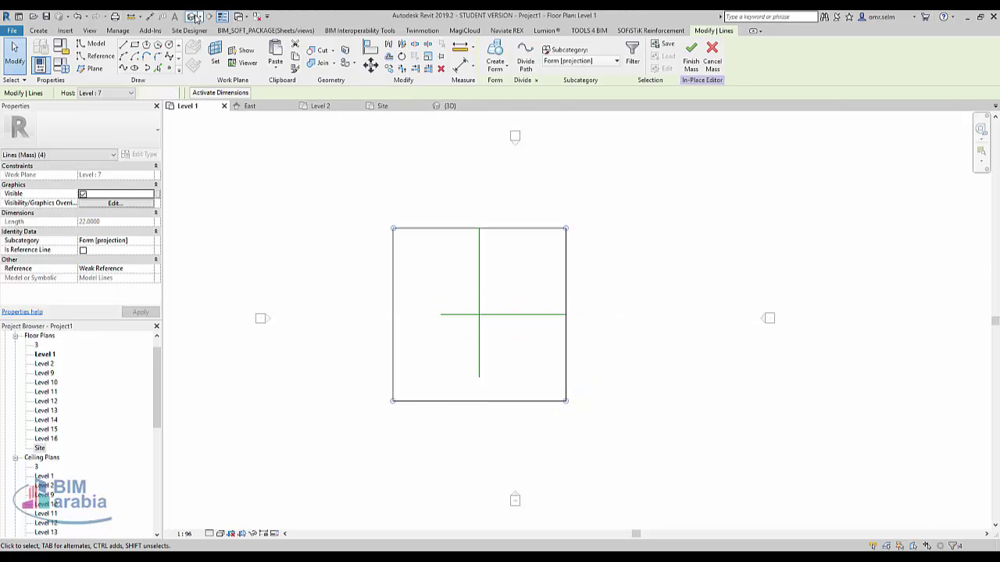
{"action": "left_click", "coordinate": [196, 17]}
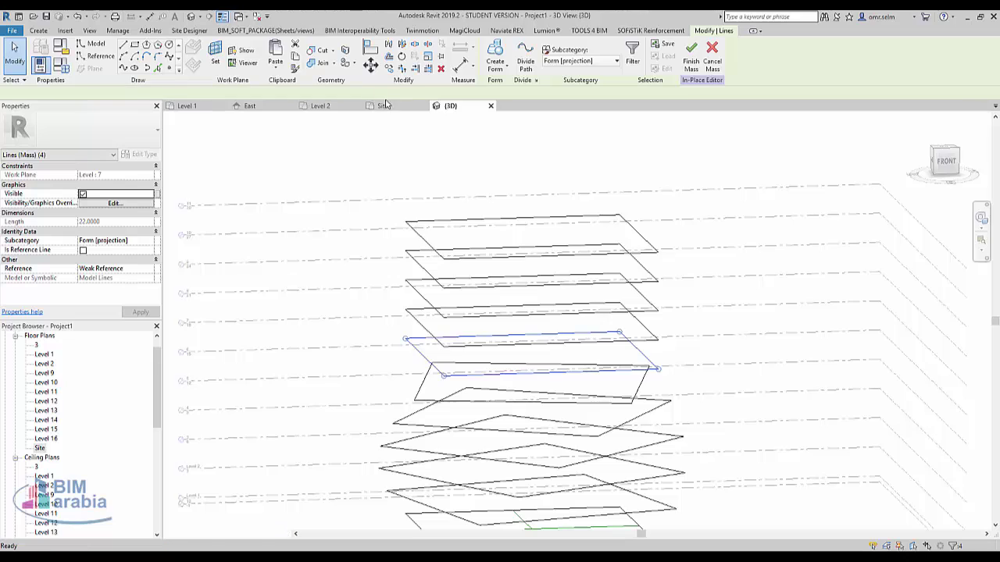
{"action": "key", "text": "ctrl+Tab"}
{"action": "left_click", "coordinate": [401, 56]}
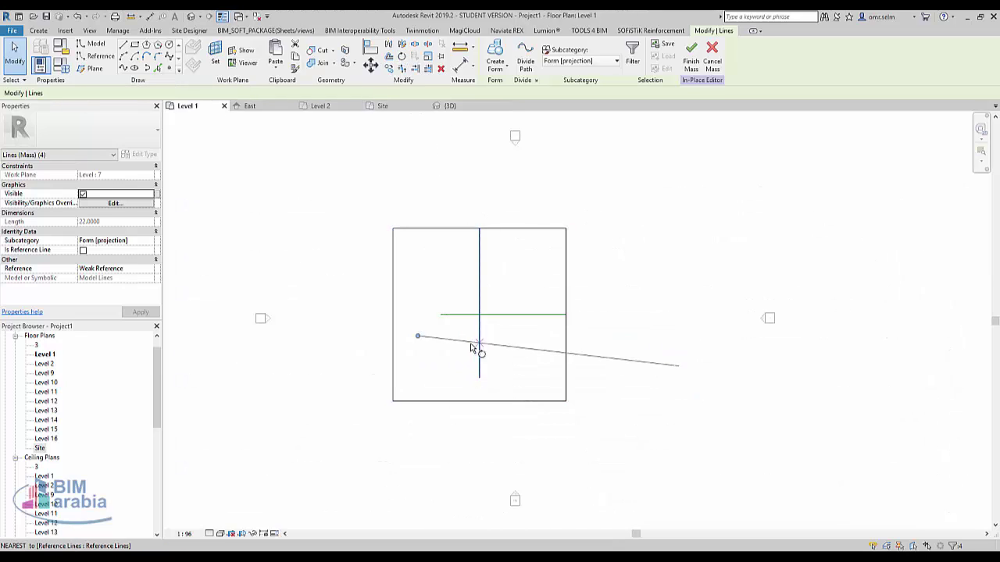
{"action": "left_click", "coordinate": [479, 344]}
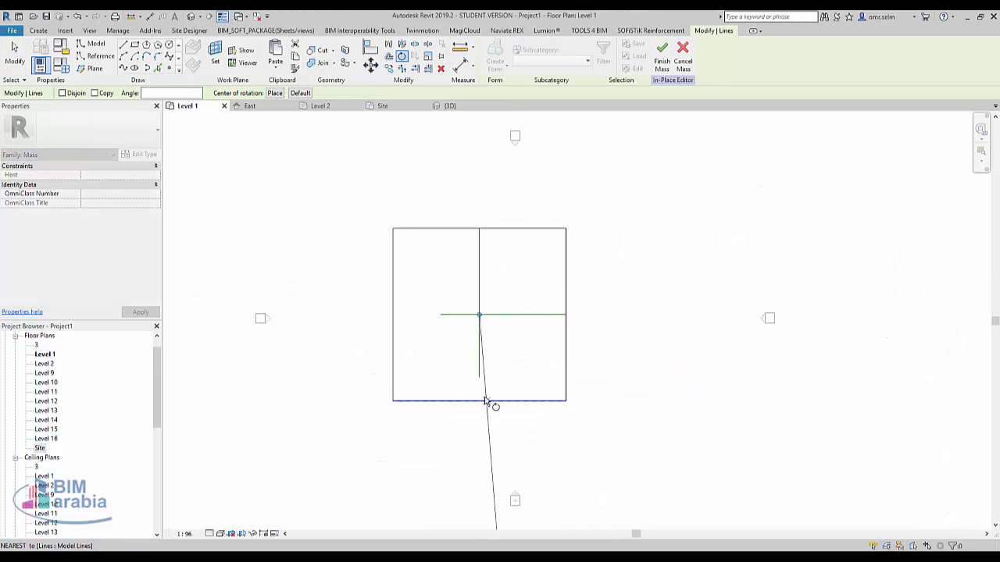
{"action": "left_click", "coordinate": [479, 441]}
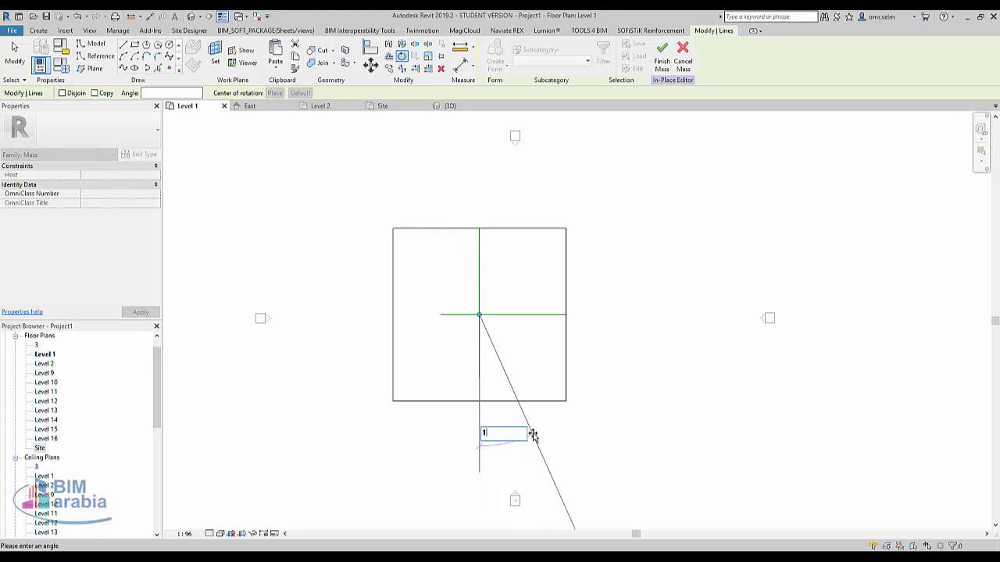
{"action": "type", "text": "105"}
{"action": "key", "text": "Return"}
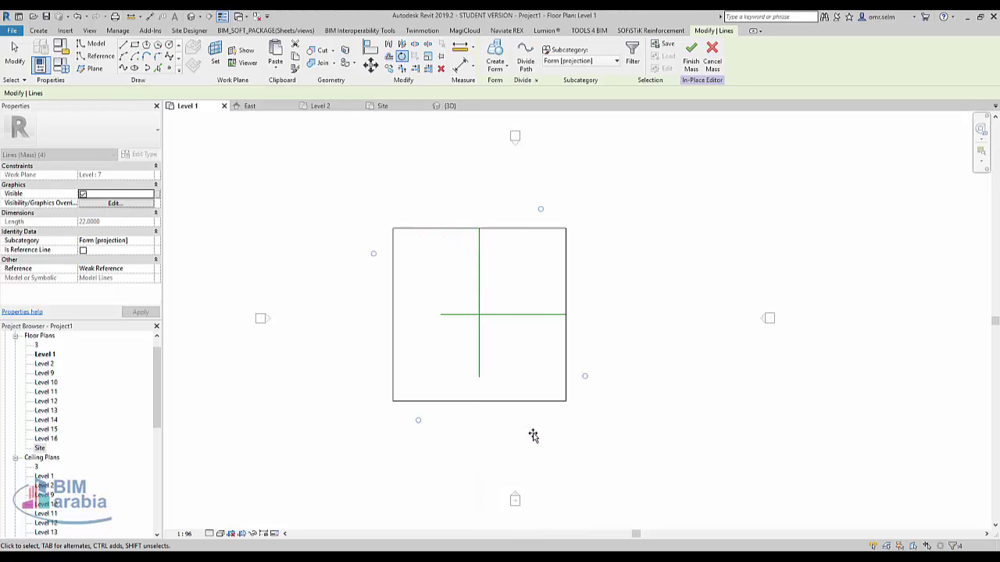
{"action": "left_click", "coordinate": [191, 17]}
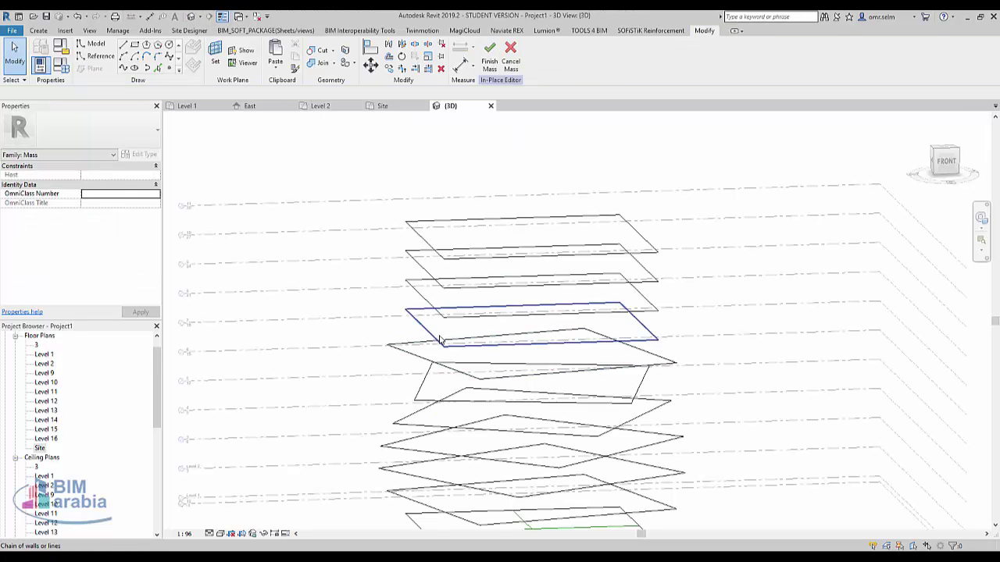
Step: Rotate the Level 8 square profile 120° about the reference-line crossing
{"action": "mouse_move", "coordinate": [677, 413]}
{"action": "middle_mouse_down", "text": "shift"}
{"action": "mouse_move", "coordinate": [705, 368]}
{"action": "mouse_move", "coordinate": [658, 338]}
{"action": "middle_mouse_up", "text": "shift"}
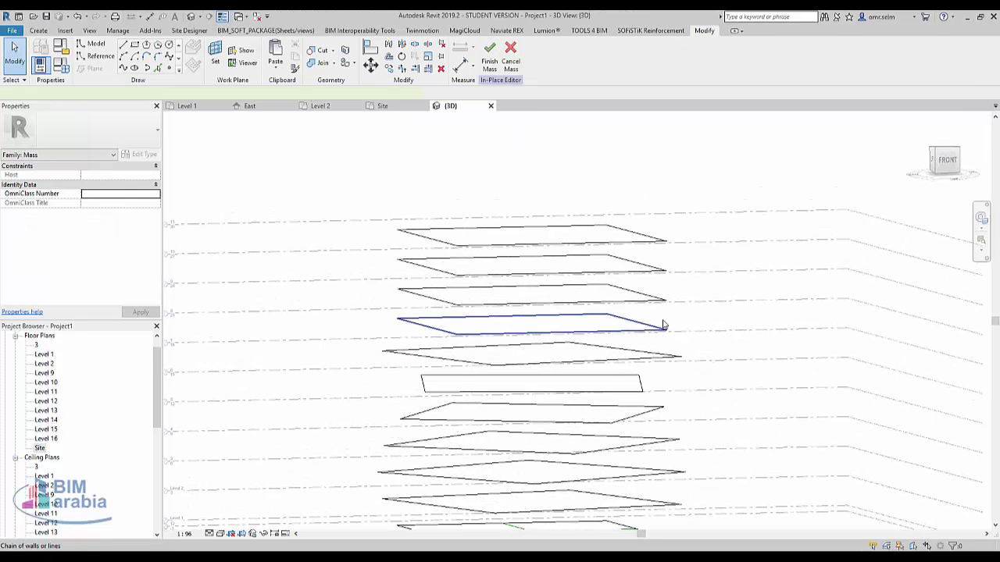
{"action": "left_click", "coordinate": [662, 323]}
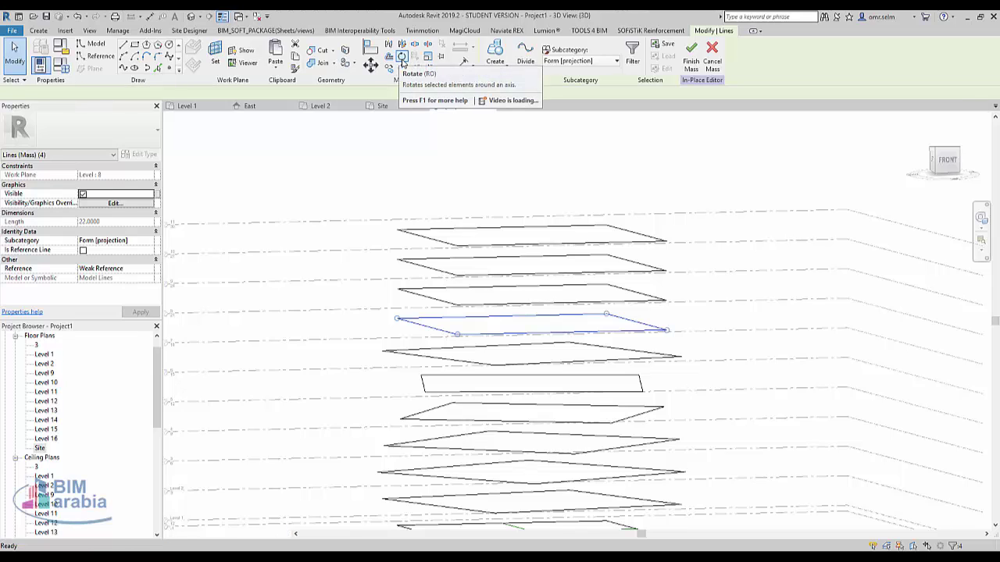
{"action": "left_click", "coordinate": [402, 57]}
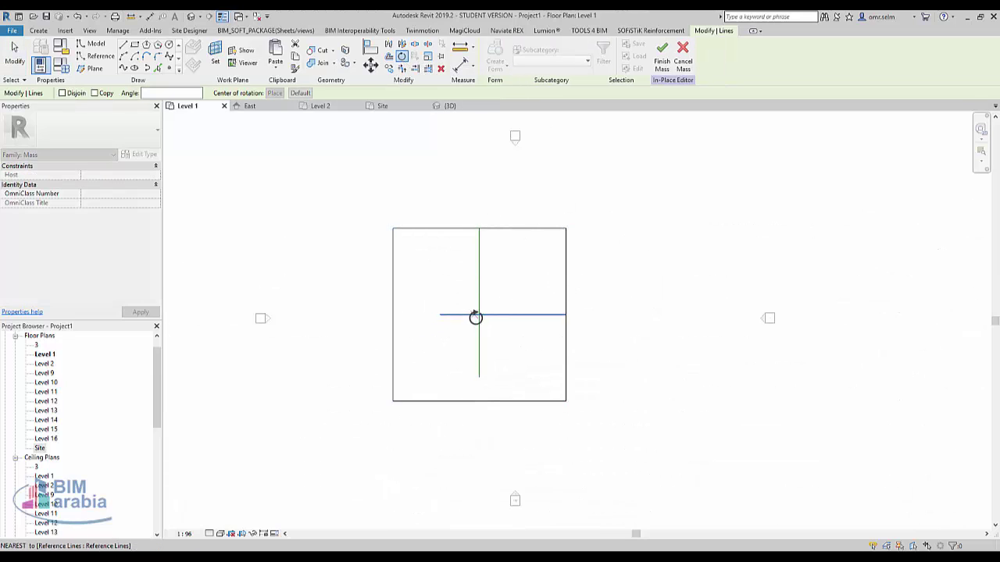
{"action": "left_click", "coordinate": [485, 397]}
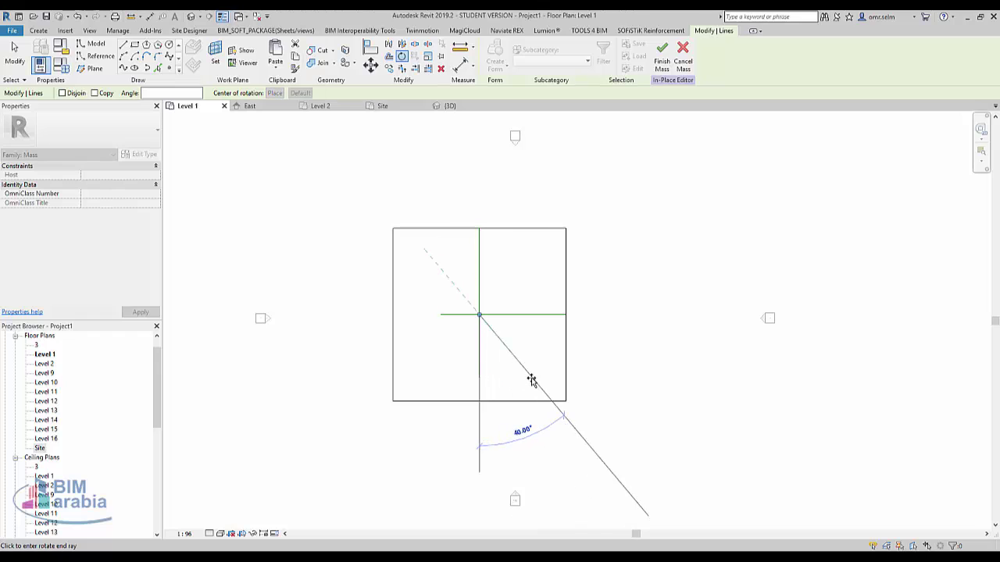
{"action": "type", "text": "120"}
{"action": "key", "text": "Return"}
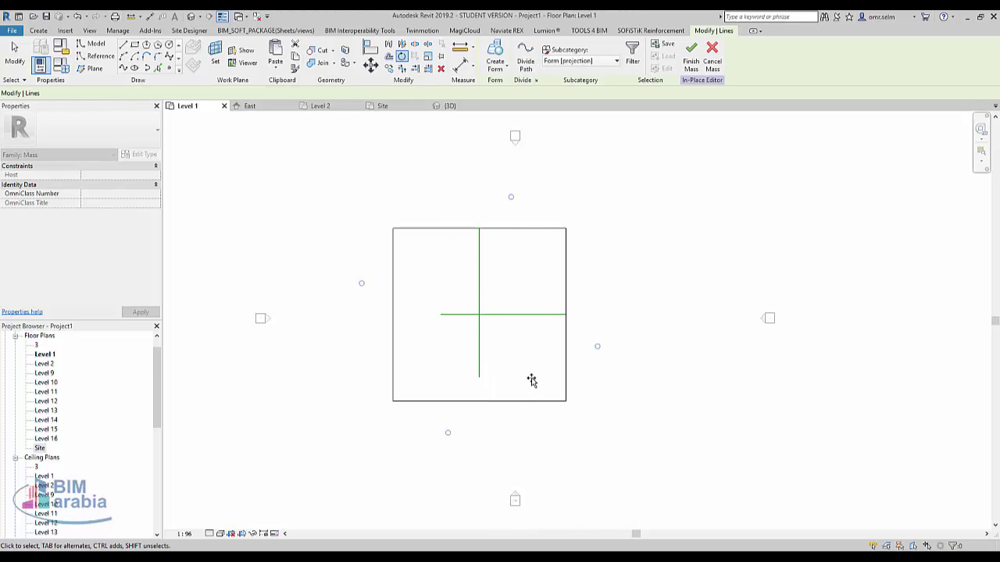
{"action": "left_click", "coordinate": [190, 16]}
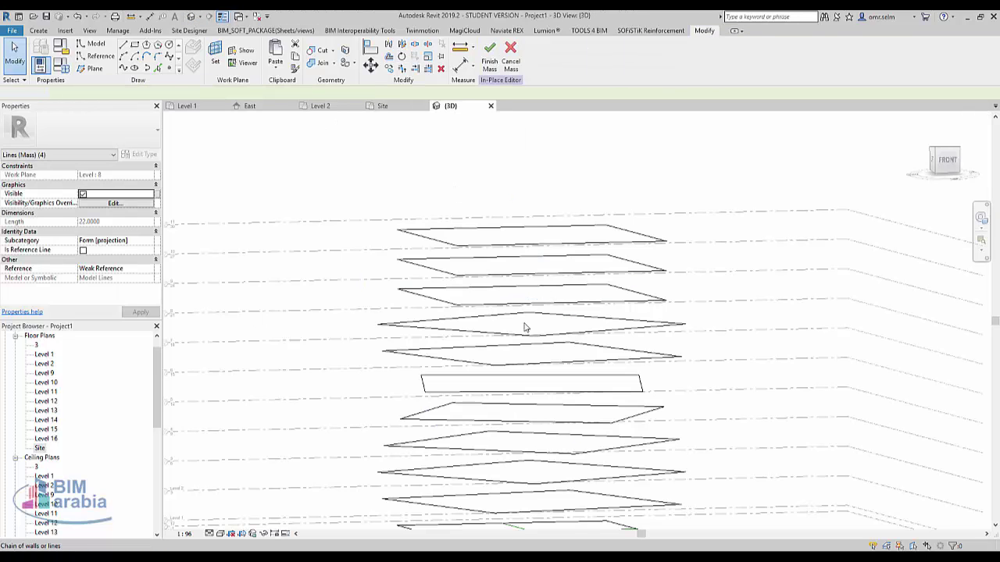
Step: Rotate the Level 9 square profile 135° about the crossing using RO
{"action": "left_click", "coordinate": [495, 308]}
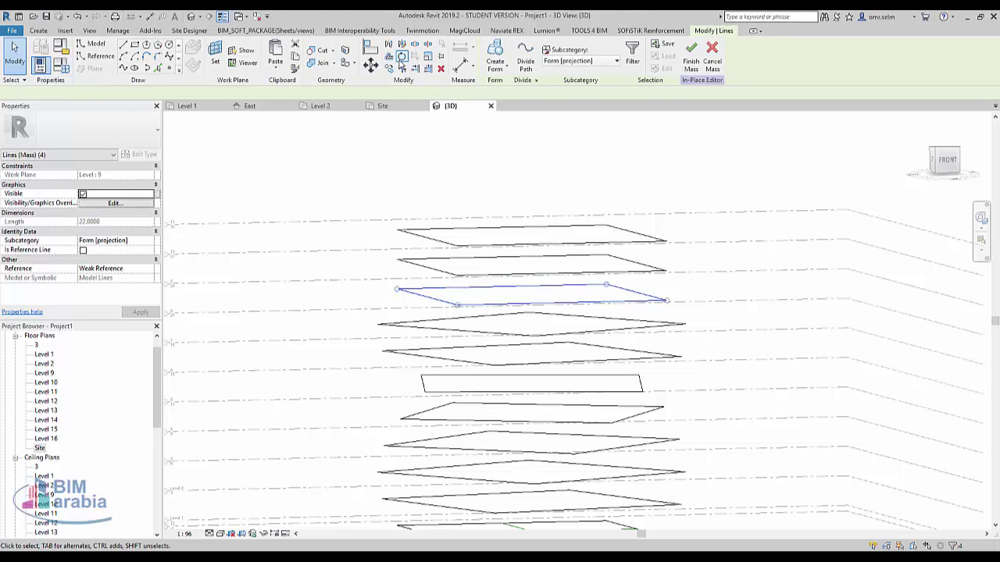
{"action": "key", "text": "ctrl+Tab"}
{"action": "key", "text": "r"}
{"action": "key", "text": "o"}
{"action": "left_click_drag", "start_coordinate": [421, 332], "coordinate": [479, 315]}
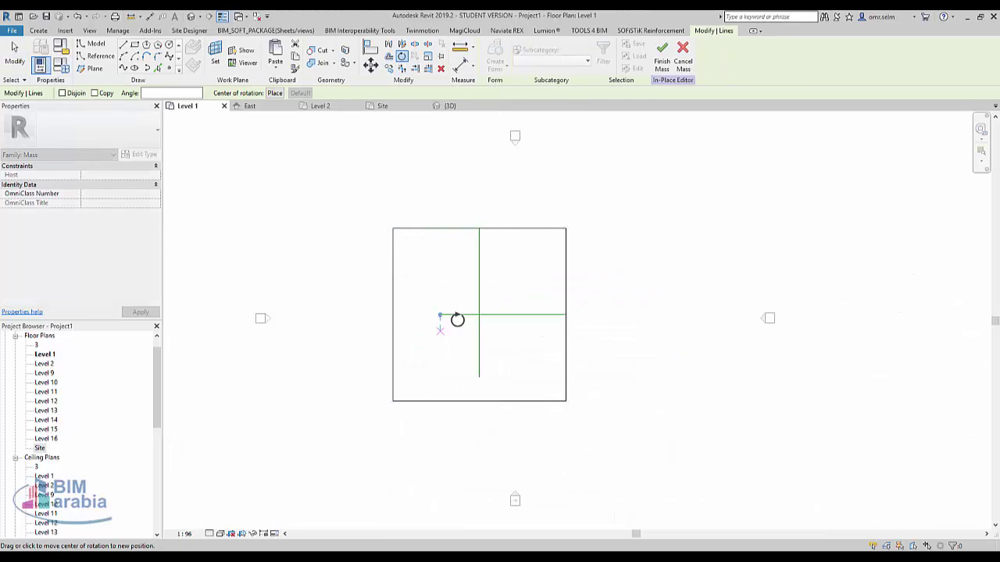
{"action": "left_click", "coordinate": [503, 375]}
{"action": "type", "text": "135"}
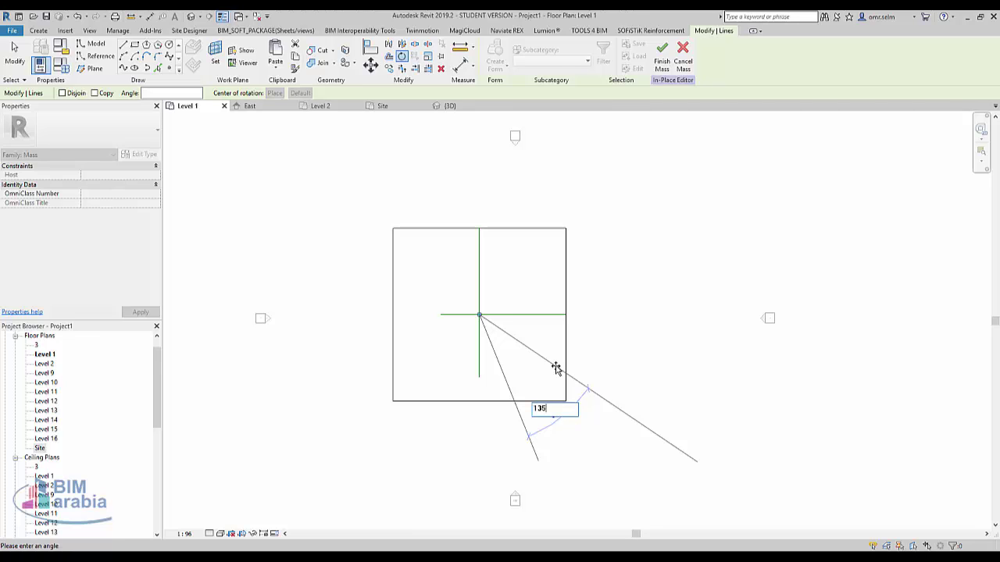
{"action": "key", "text": "Return"}
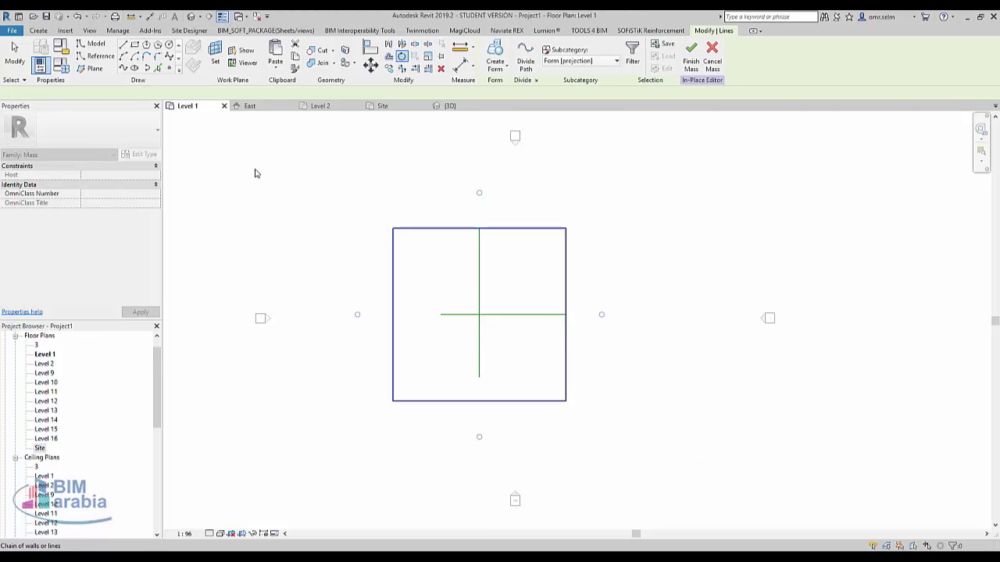
{"action": "key", "text": "ctrl+Tab"}
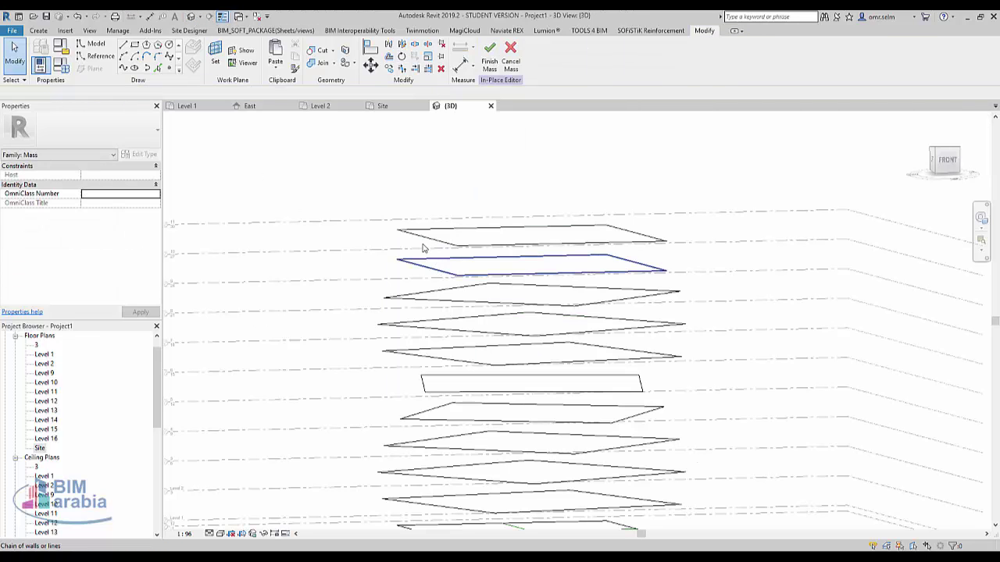
Step: Pick the Level 10 square profile and abandon a first rotation attempt
{"action": "left_click", "coordinate": [426, 258]}
{"action": "left_click", "coordinate": [401, 56]}
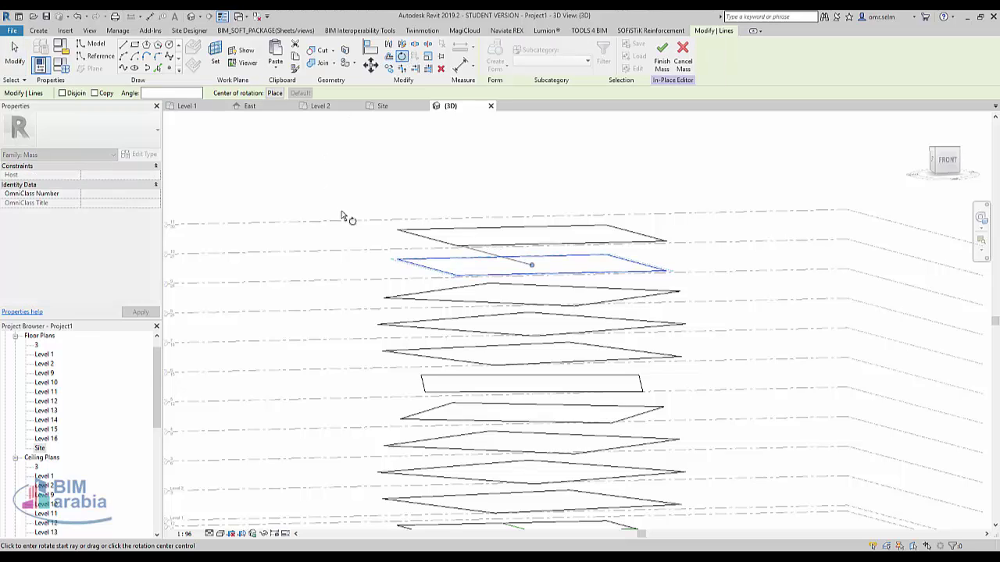
{"action": "key", "text": "ctrl+Tab"}
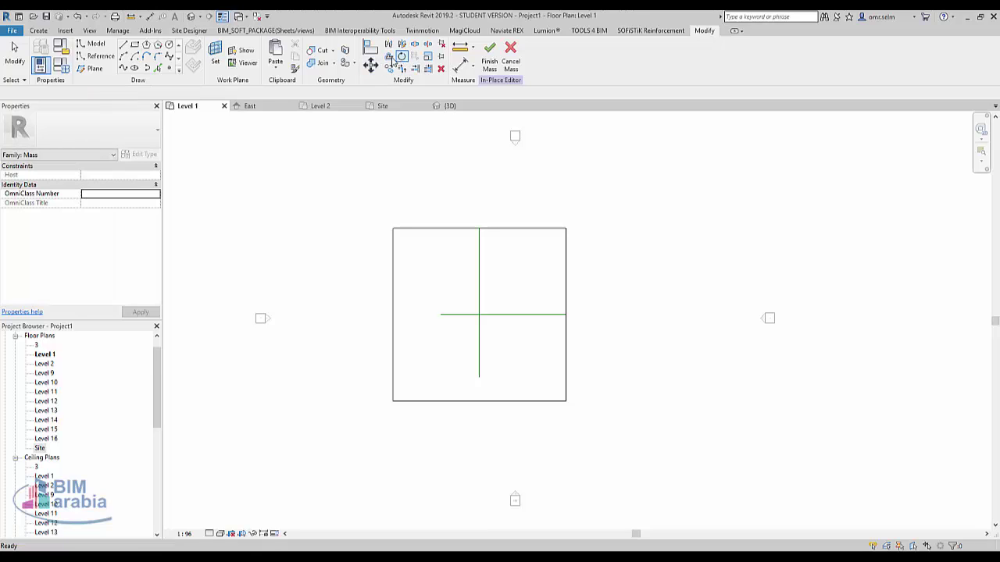
{"action": "left_click", "coordinate": [398, 58]}
{"action": "key", "text": "Escape"}
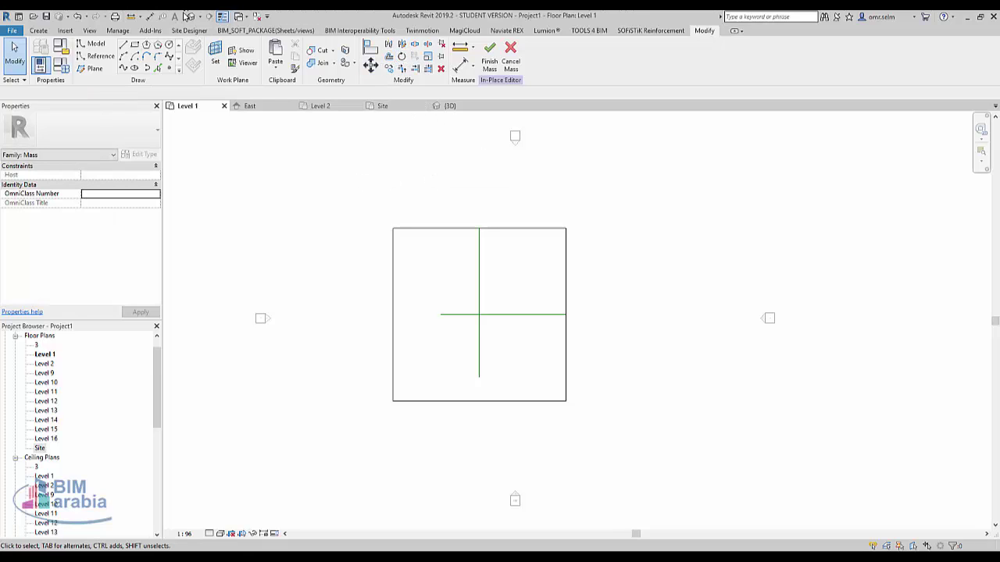
{"action": "left_click", "coordinate": [188, 16]}
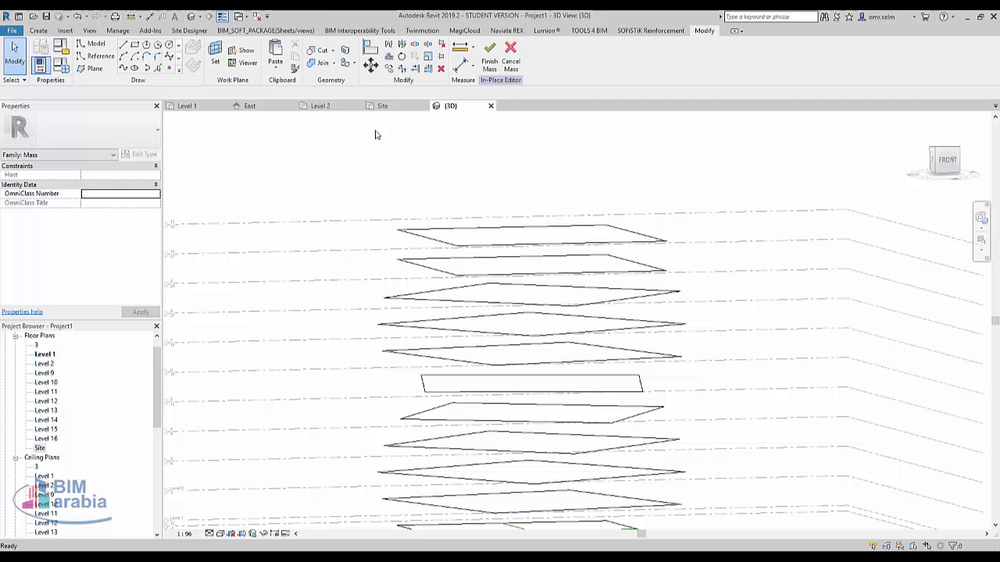
Step: Rotate the Level 10 square profile about the reference-line crossing and inspect the twist
{"action": "left_click", "coordinate": [436, 267]}
{"action": "left_click", "coordinate": [188, 105]}
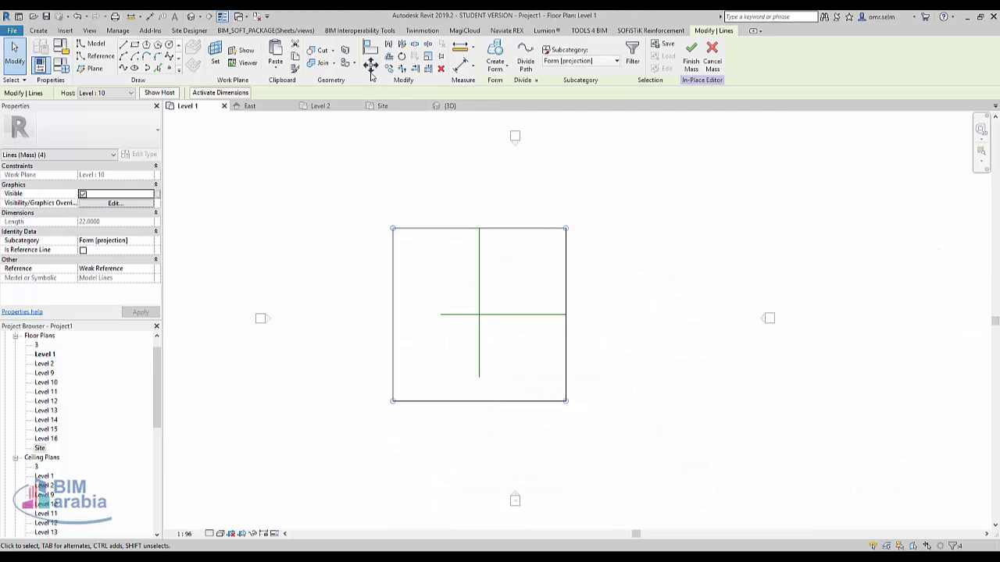
{"action": "left_click", "coordinate": [402, 56]}
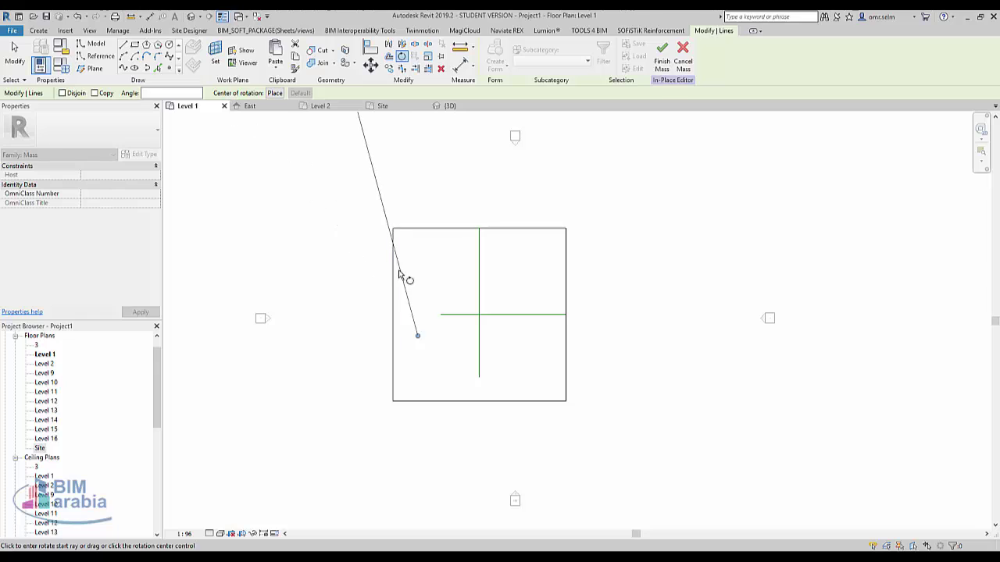
{"action": "left_click", "coordinate": [478, 315]}
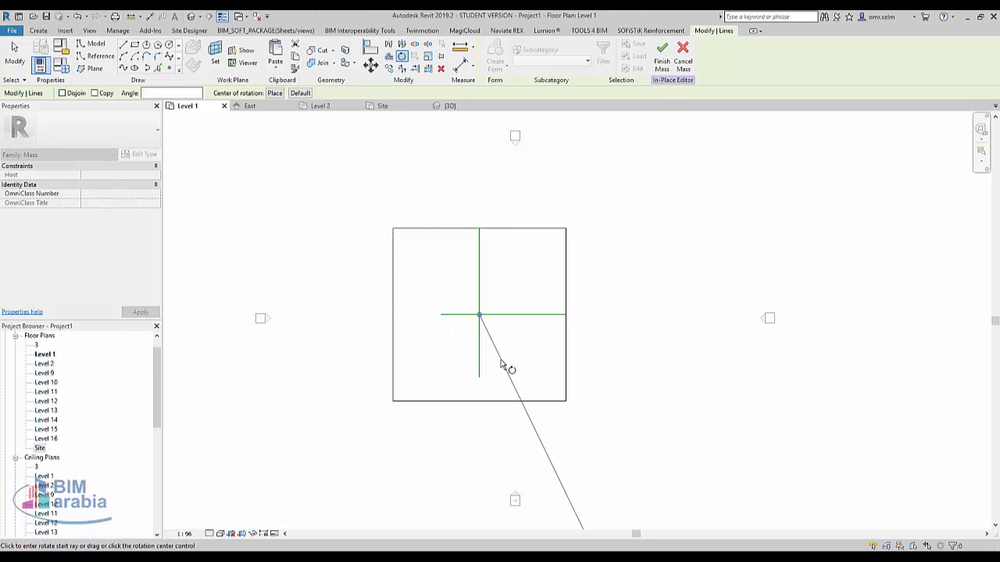
{"action": "left_click", "coordinate": [502, 363]}
{"action": "type", "text": "135"}
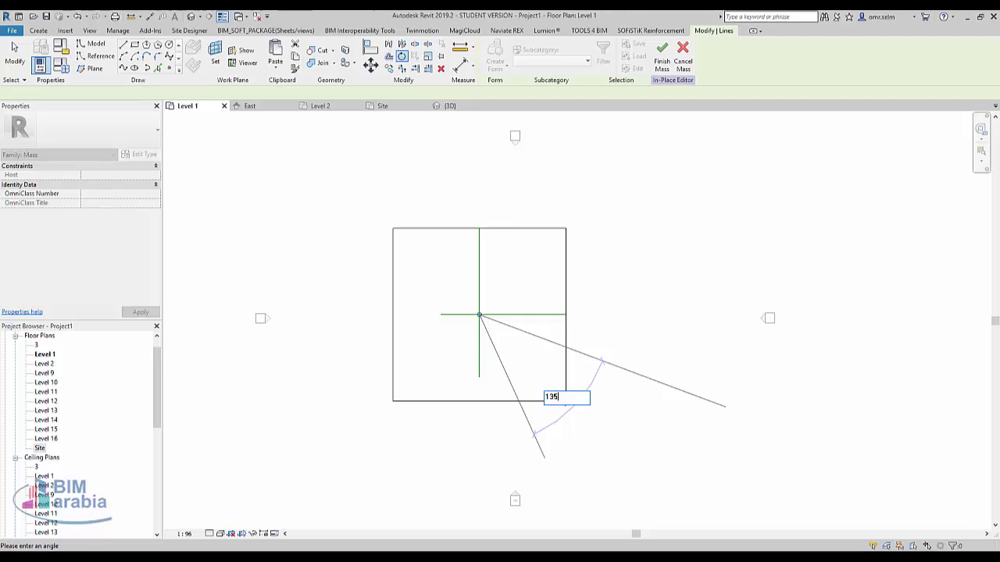
{"action": "key", "text": "Return"}
{"action": "left_click", "coordinate": [191, 15]}
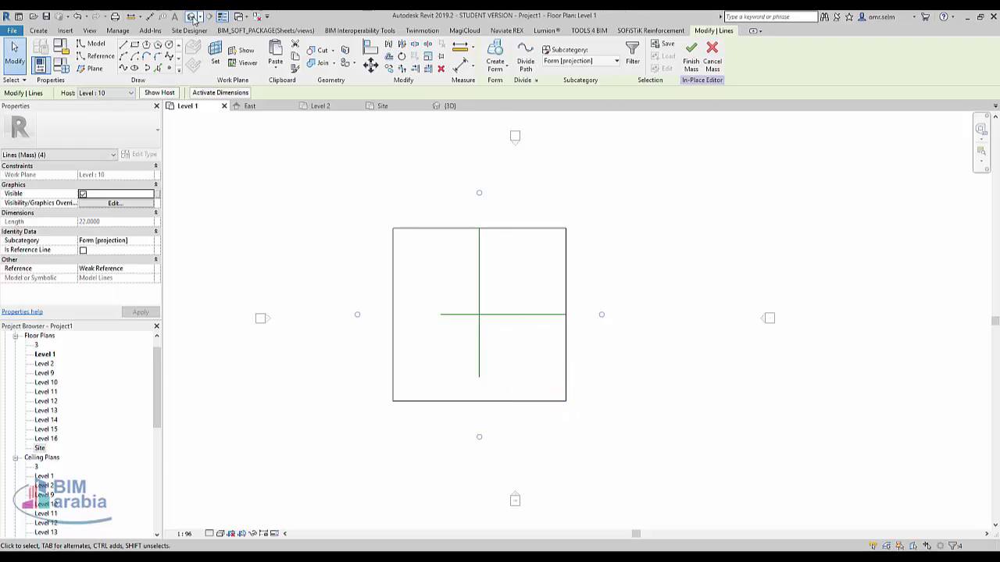
{"action": "middle_click_drag", "start_coordinate": [543, 292], "coordinate": [785, 448], "text": "shift"}
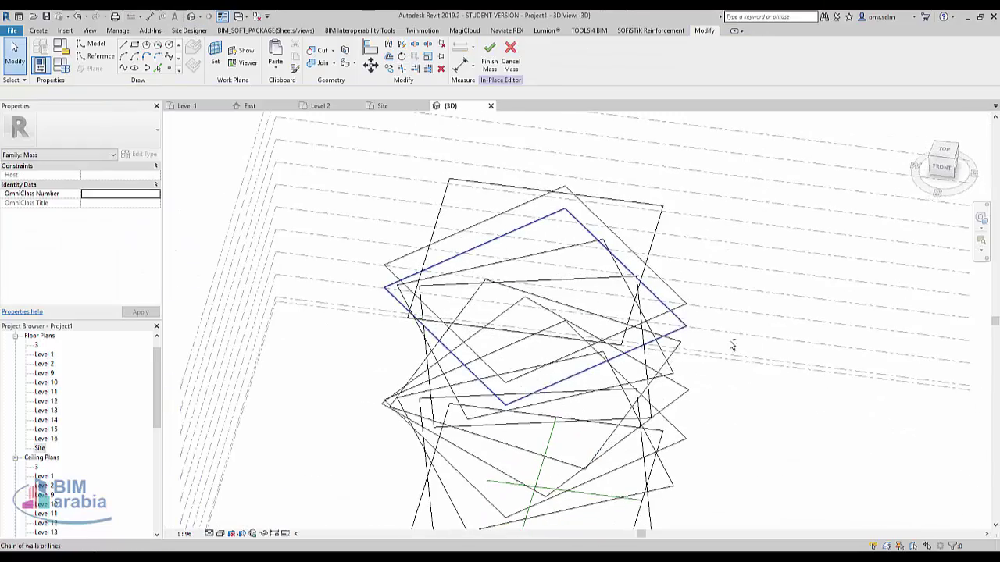
{"action": "middle_click_drag", "start_coordinate": [784, 447], "coordinate": [685, 252], "text": "shift"}
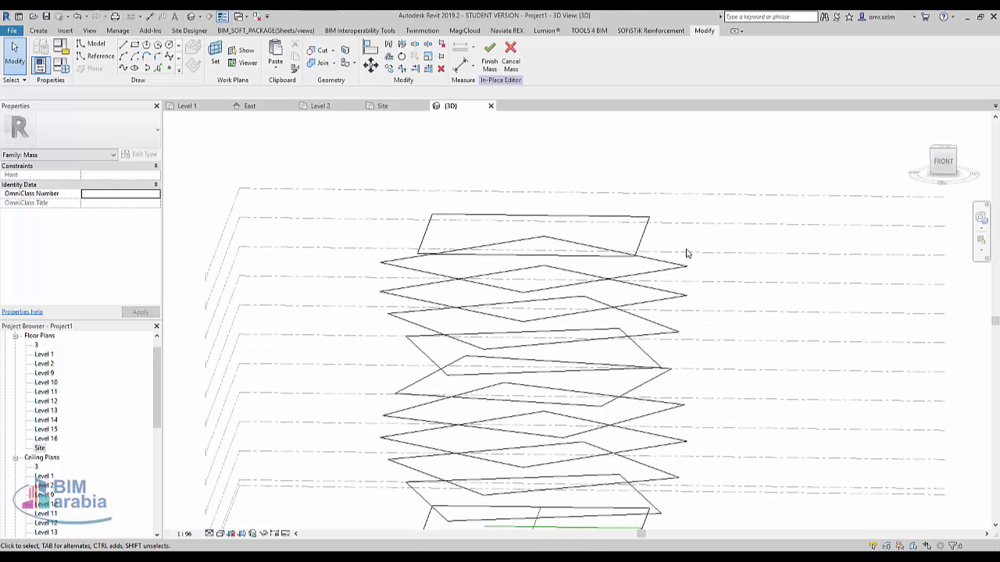
Step: Rotate another stacked profile in the Level 1 plan
{"action": "left_click", "coordinate": [683, 267]}
{"action": "key", "text": "ctrl+Tab"}
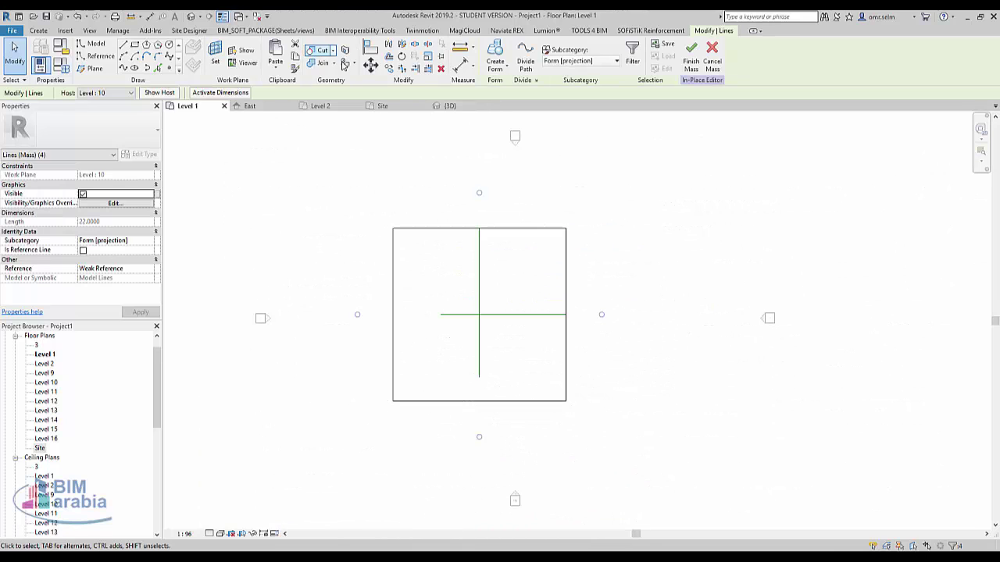
{"action": "left_click", "coordinate": [401, 63]}
{"action": "left_click", "coordinate": [437, 337]}
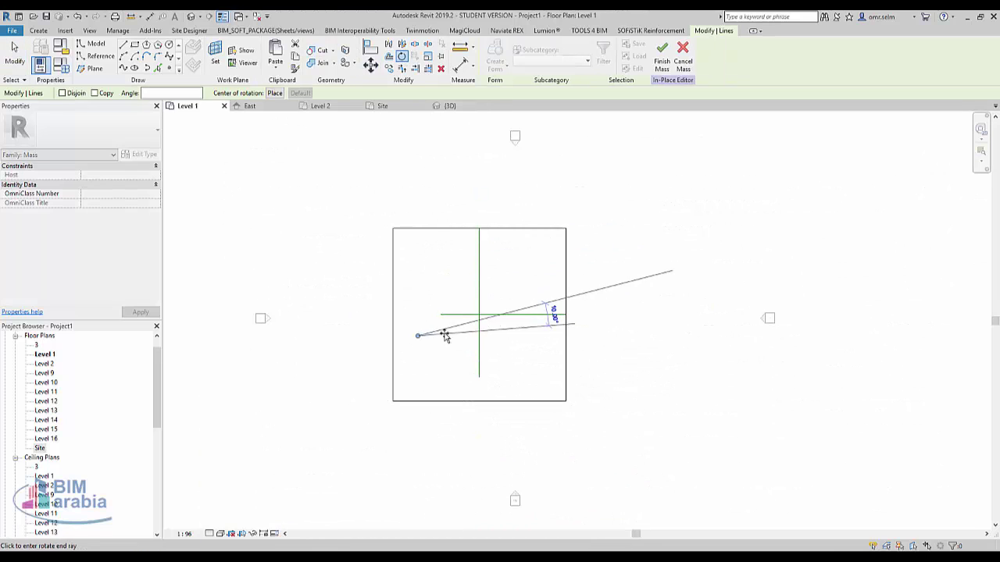
{"action": "left_click", "coordinate": [473, 356]}
{"action": "key", "text": "Escape"}
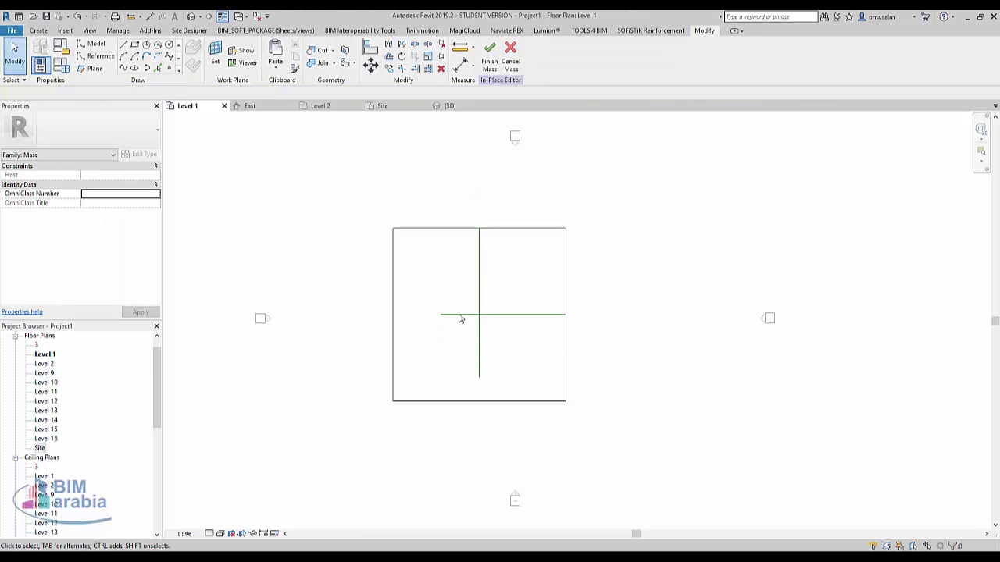
Step: Reselect the four previous profile lines and rotate them 15°
{"action": "right_click", "coordinate": [281, 164]}
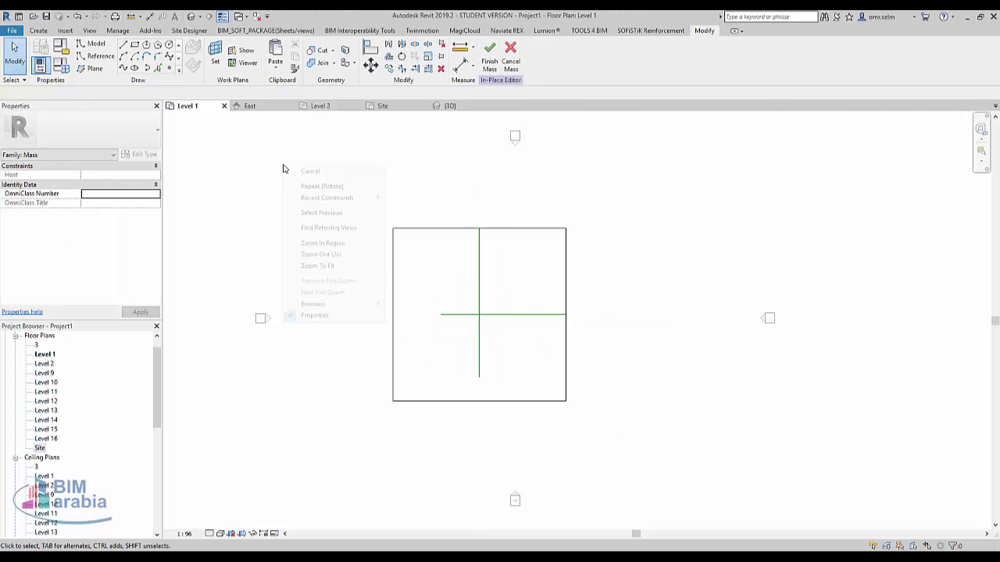
{"action": "left_click", "coordinate": [323, 212]}
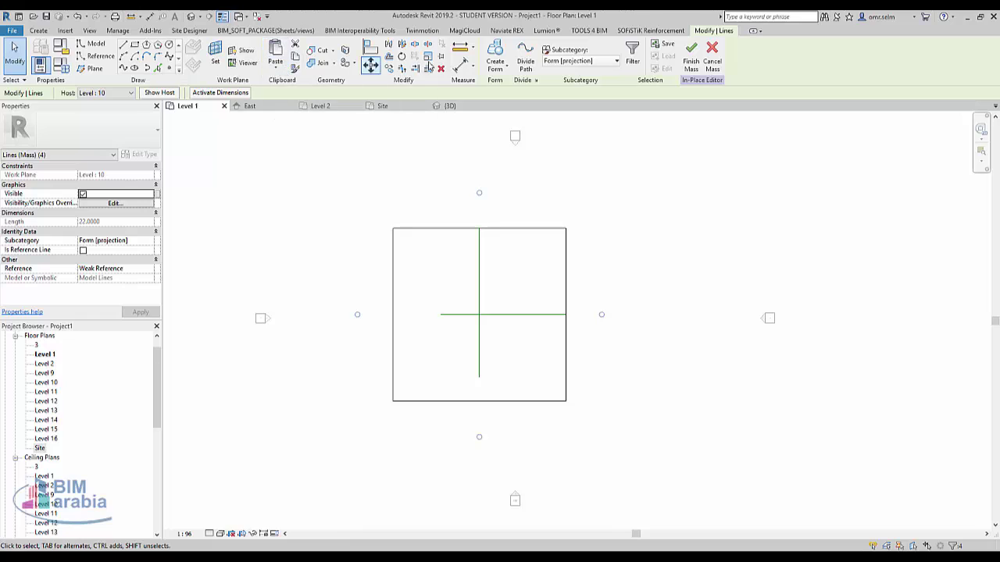
{"action": "left_click", "coordinate": [401, 57]}
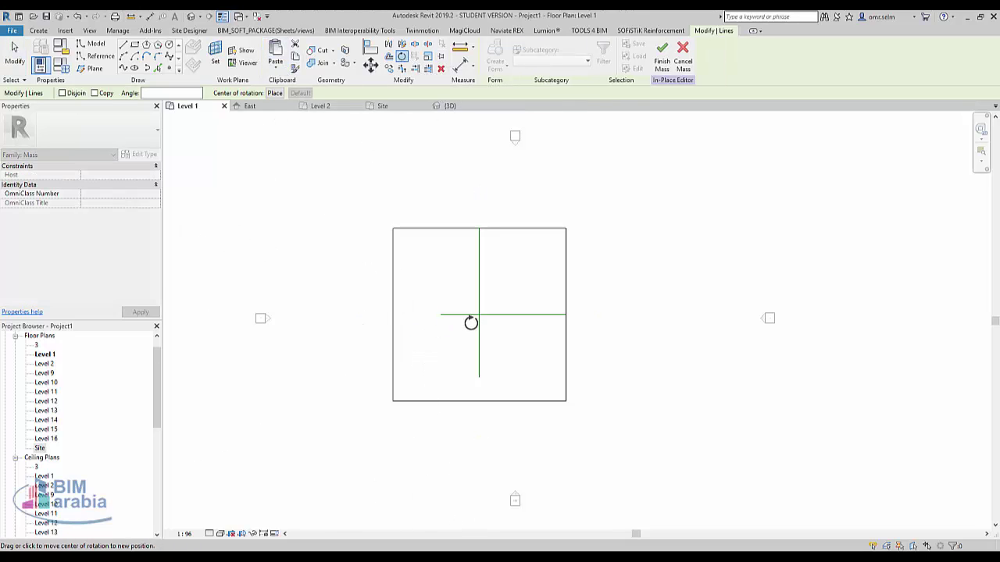
{"action": "left_click", "coordinate": [497, 378]}
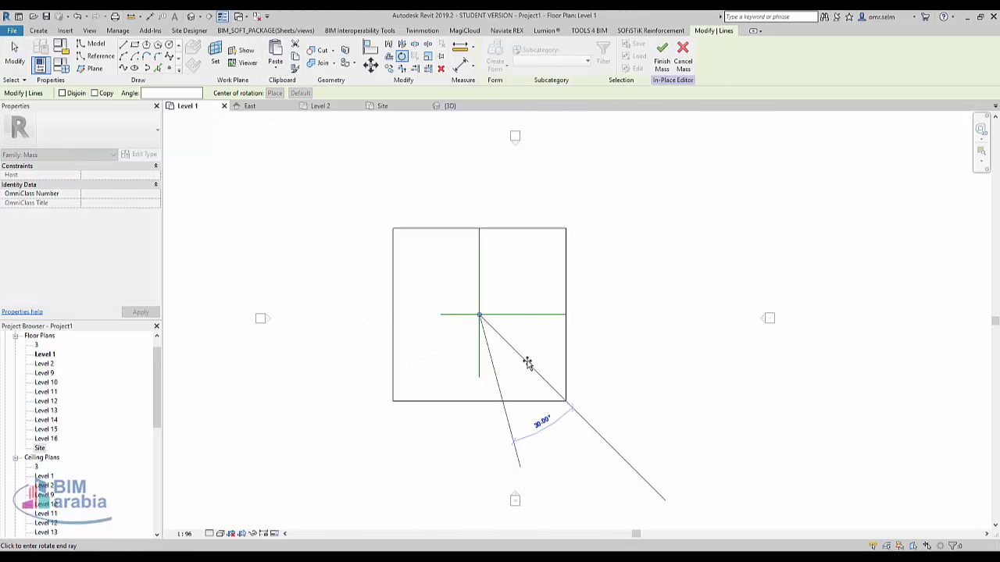
{"action": "type", "text": "15"}
{"action": "key", "text": "Return"}
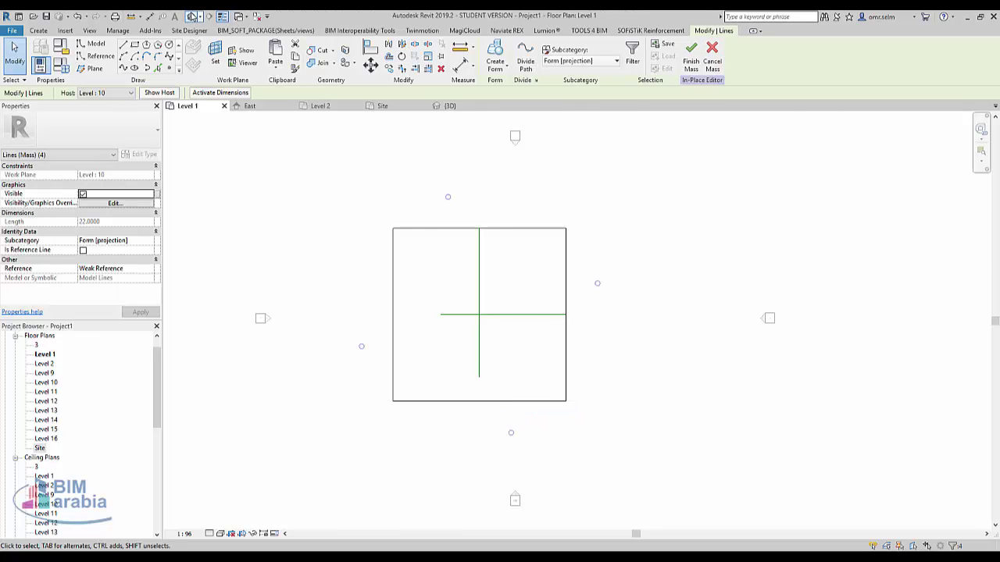
{"action": "left_click", "coordinate": [446, 105]}
Step: Rotate the Level 11 top square 165° about the crossing, then view the stack from above
{"action": "left_click", "coordinate": [647, 232]}
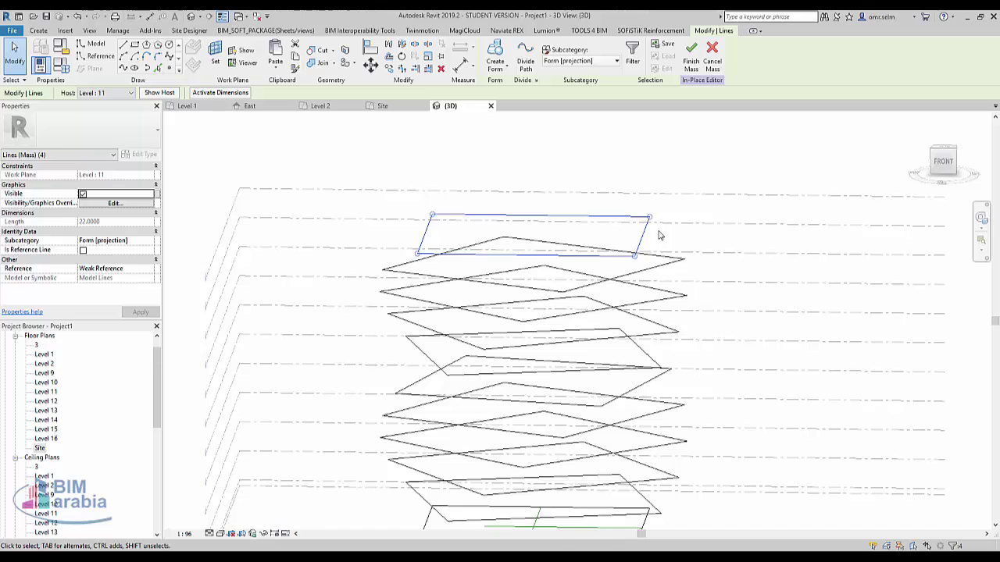
{"action": "key", "text": "ctrl+Tab"}
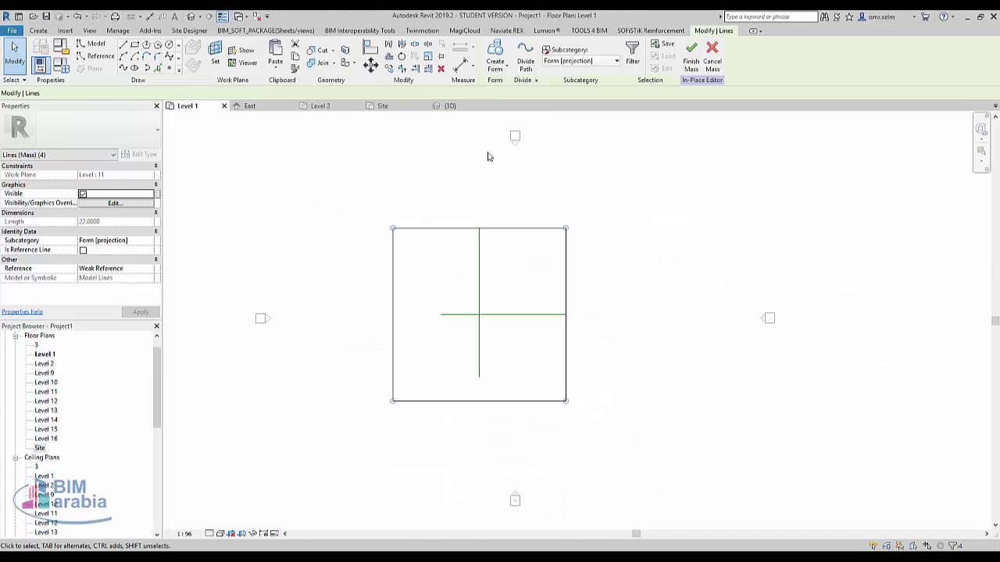
{"action": "left_click", "coordinate": [403, 57]}
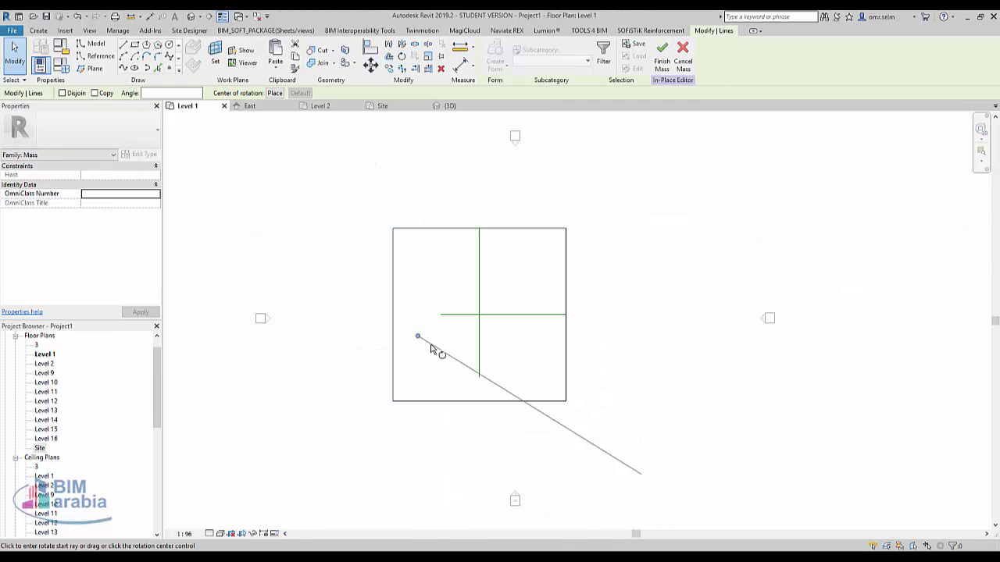
{"action": "left_click_drag", "start_coordinate": [417, 333], "coordinate": [485, 311]}
{"action": "left_click", "coordinate": [494, 386]}
{"action": "type", "text": "165"}
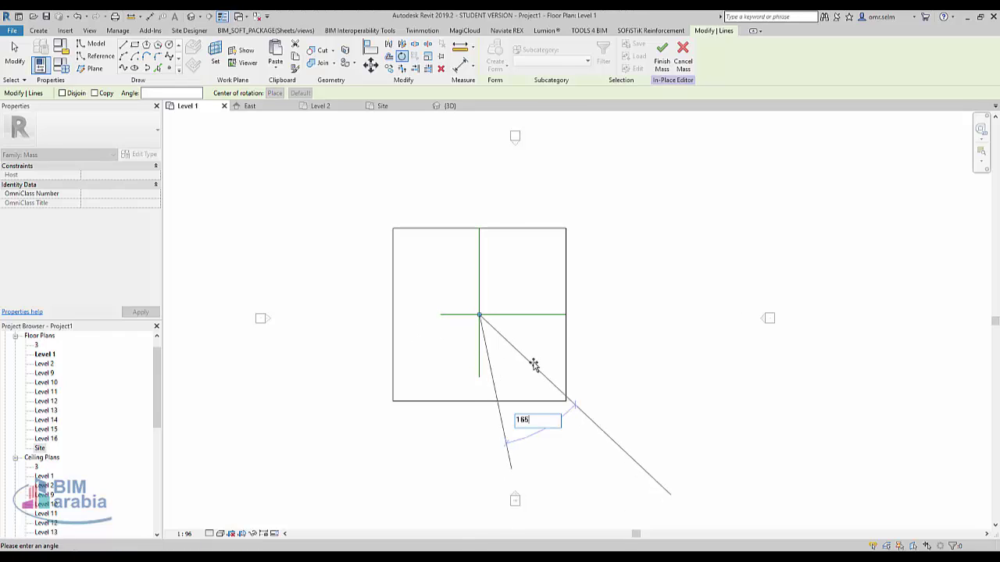
{"action": "key", "text": "Return"}
{"action": "left_click", "coordinate": [199, 17]}
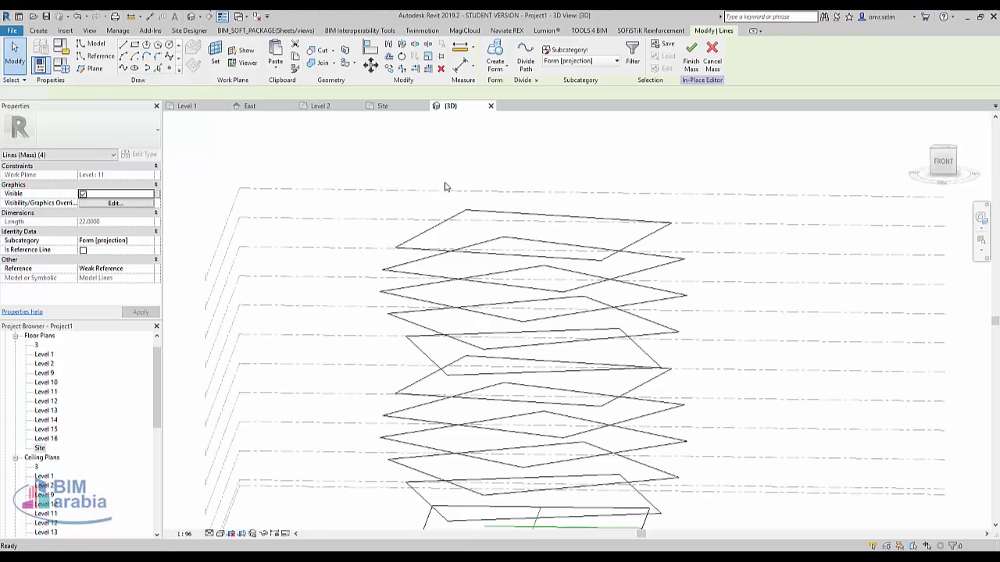
{"action": "middle_click_drag", "start_coordinate": [555, 352], "coordinate": [511, 498], "text": "shift"}
{"action": "left_click", "coordinate": [505, 436]}
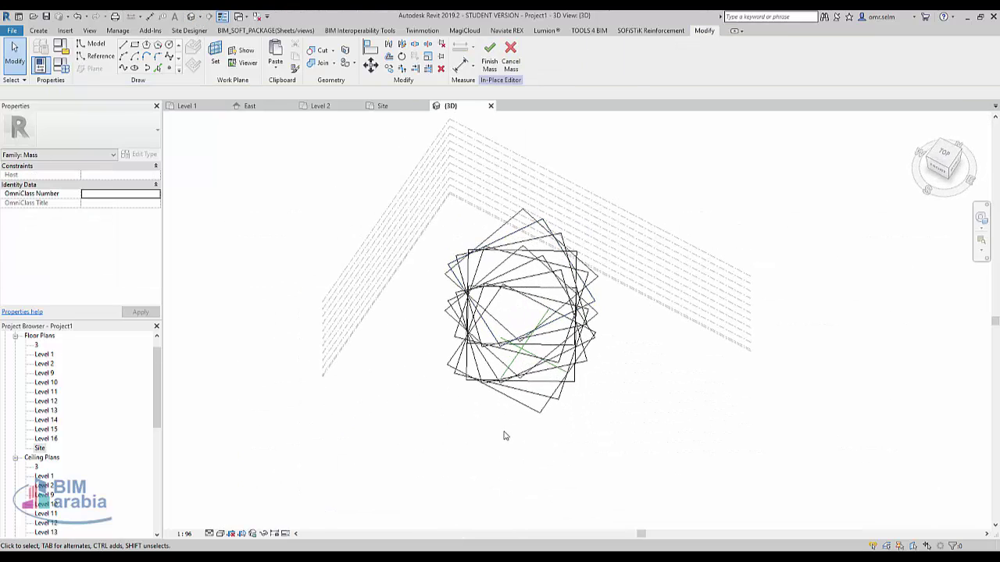
Step: Select the 44 square profile lines for lofting and inspect the resulting twisted mass
{"action": "left_click_drag", "start_coordinate": [397, 449], "coordinate": [648, 161]}
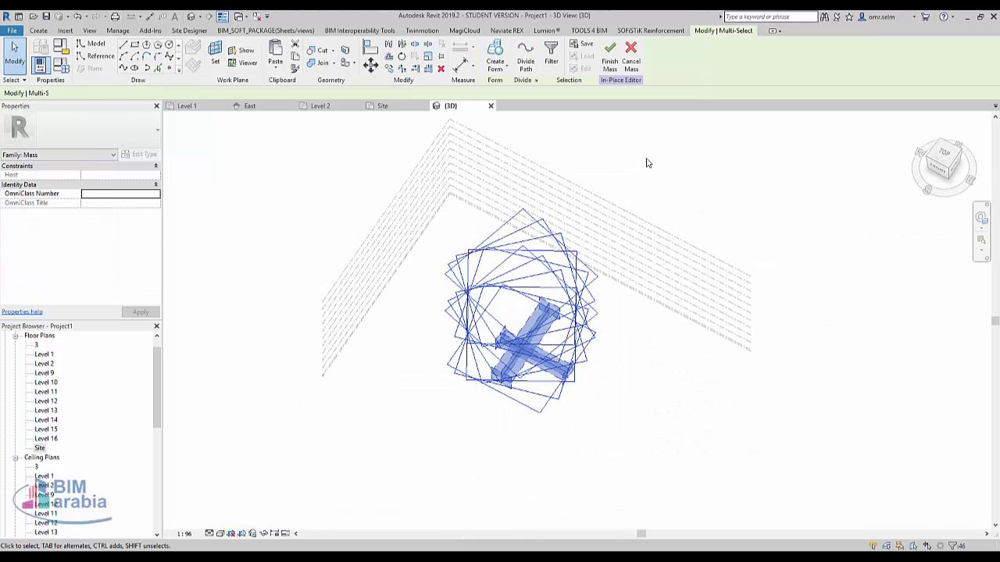
{"action": "scroll", "coordinate": [528, 359], "scroll_direction": "up", "scroll_amount": 5}
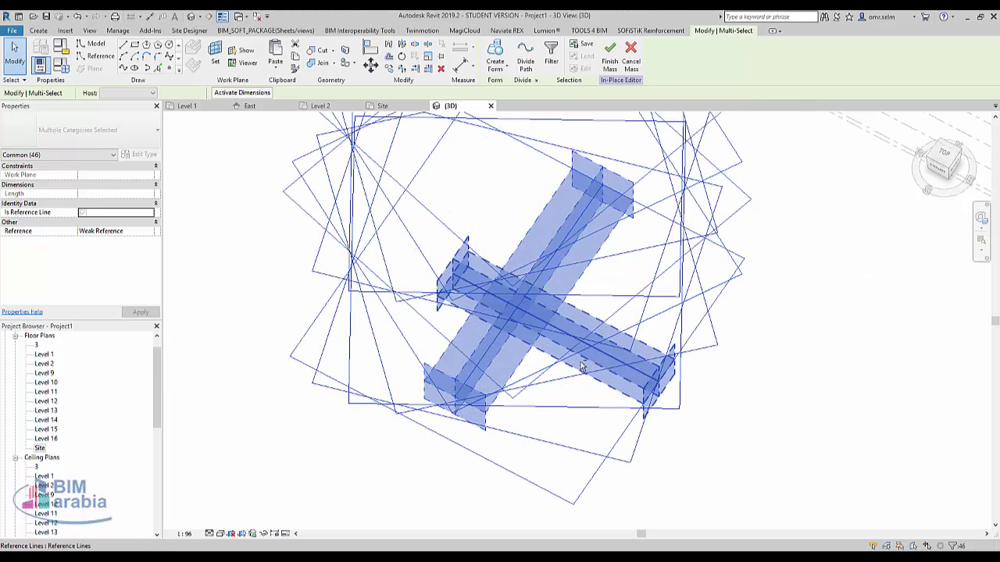
{"action": "key", "text": "ctrl+z"}
{"action": "key", "text": "ctrl+z"}
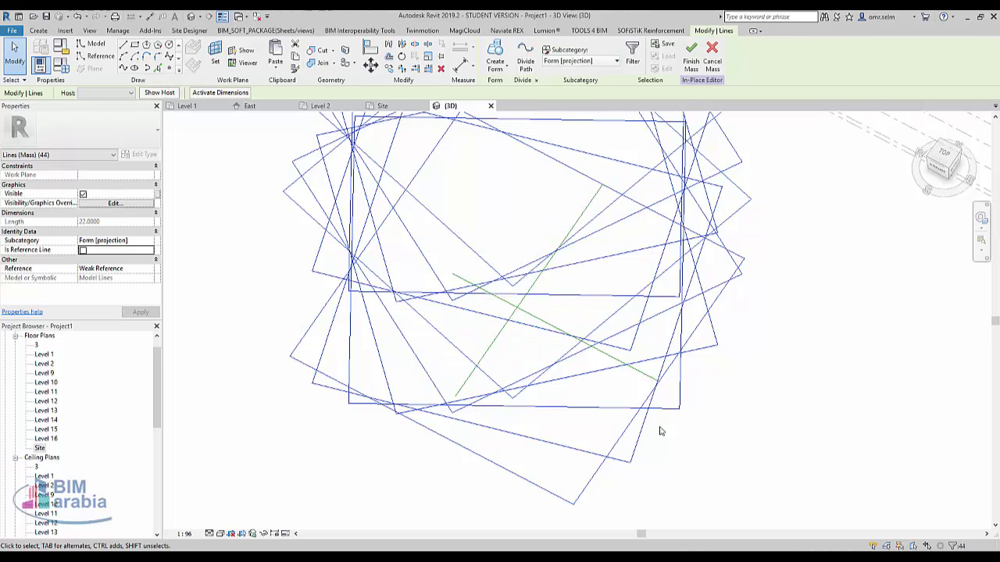
{"action": "mouse_move", "coordinate": [660, 431]}
{"action": "middle_mouse_down", "text": "shift"}
{"action": "mouse_move", "coordinate": [823, 417]}
{"action": "mouse_move", "coordinate": [720, 270]}
{"action": "middle_mouse_up", "text": "shift"}
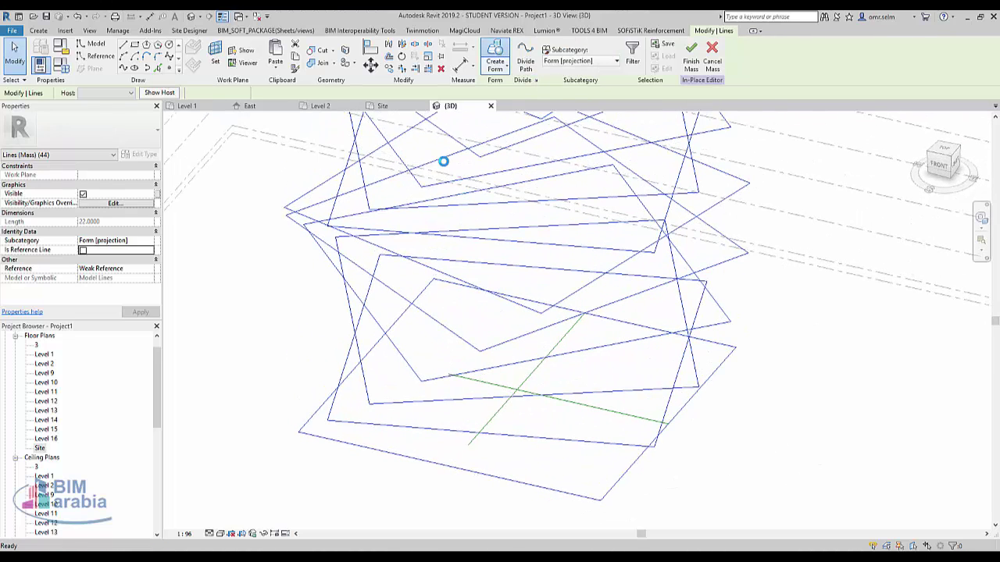
{"action": "scroll", "coordinate": [669, 352], "scroll_direction": "down", "scroll_amount": 3}
{"action": "mouse_move", "coordinate": [670, 352]}
{"action": "middle_mouse_down", "text": "shift"}
{"action": "mouse_move", "coordinate": [550, 279]}
{"action": "mouse_move", "coordinate": [440, 237]}
{"action": "mouse_move", "coordinate": [277, 218]}
{"action": "mouse_move", "coordinate": [310, 253]}
{"action": "mouse_move", "coordinate": [642, 257]}
{"action": "mouse_move", "coordinate": [859, 227]}
{"action": "mouse_move", "coordinate": [750, 210]}
{"action": "mouse_move", "coordinate": [529, 227]}
{"action": "mouse_move", "coordinate": [255, 227]}
{"action": "mouse_move", "coordinate": [710, 248]}
{"action": "mouse_move", "coordinate": [73, 248]}
{"action": "mouse_move", "coordinate": [691, 228]}
{"action": "mouse_move", "coordinate": [598, 242]}
{"action": "mouse_move", "coordinate": [609, 299]}
{"action": "mouse_move", "coordinate": [482, 72]}
{"action": "middle_mouse_up", "text": "shift"}
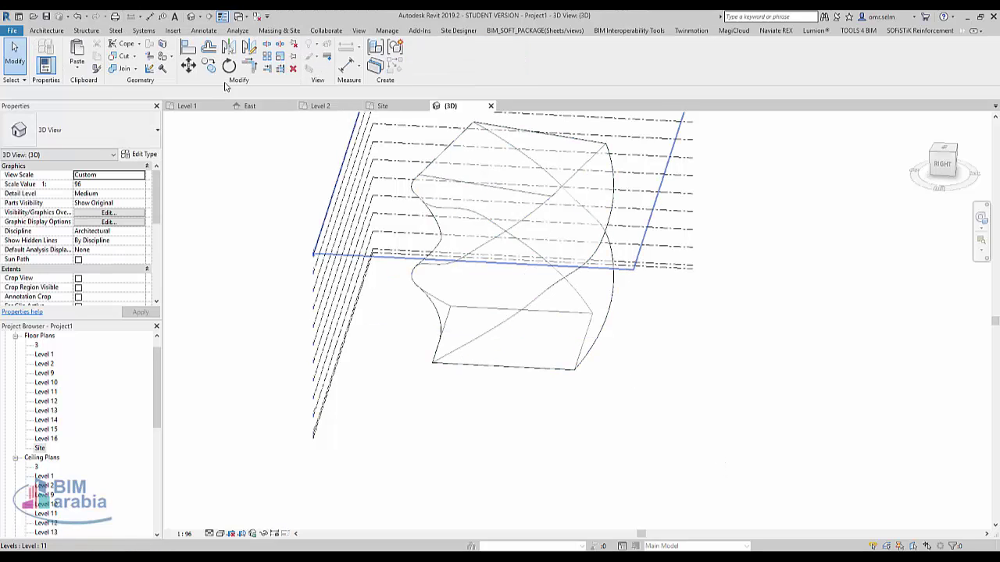
Step: Apply a curtain system to the twisted mass's curved side faces, excluding the top
{"action": "left_click", "coordinate": [48, 30]}
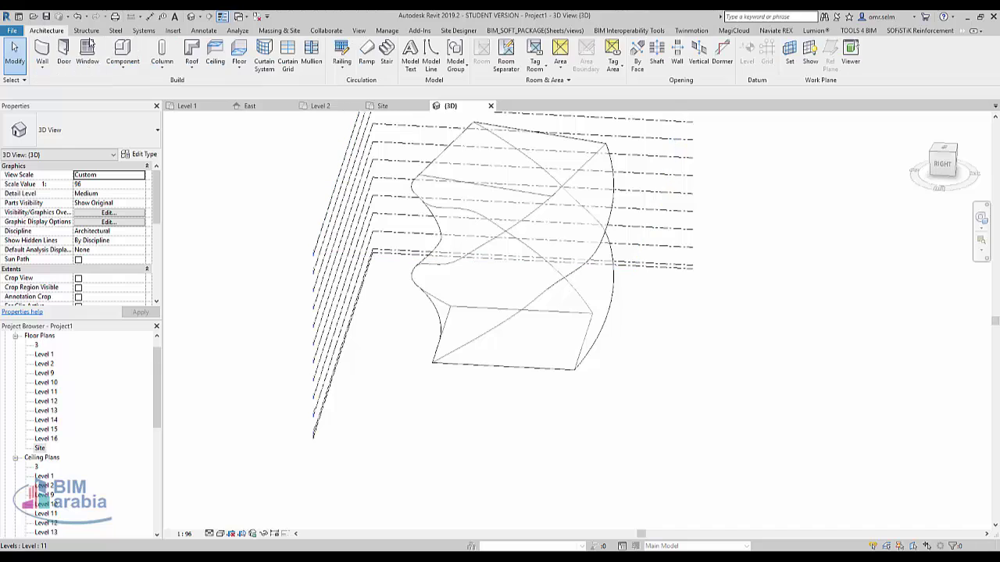
{"action": "left_click", "coordinate": [264, 61]}
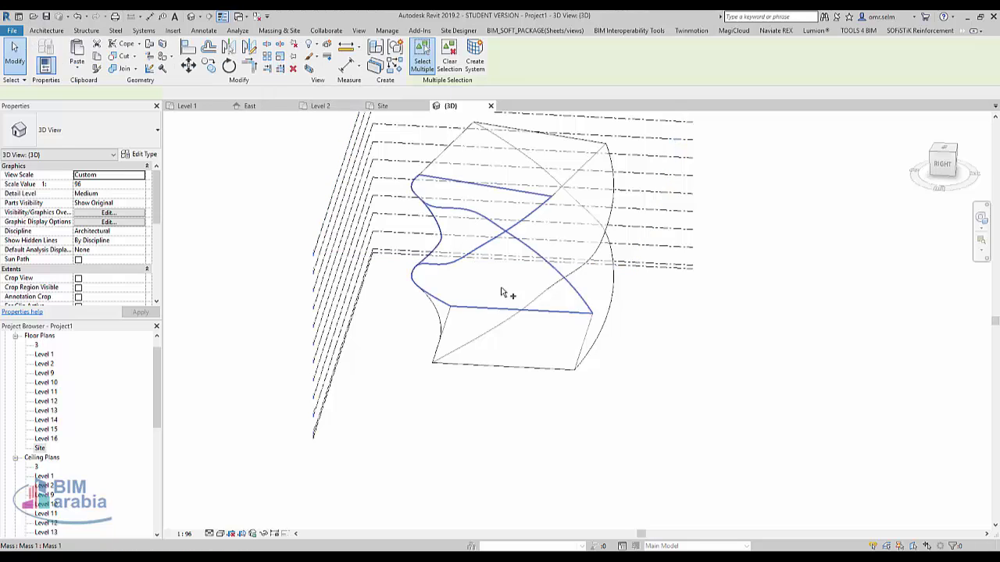
{"action": "left_click", "coordinate": [512, 300]}
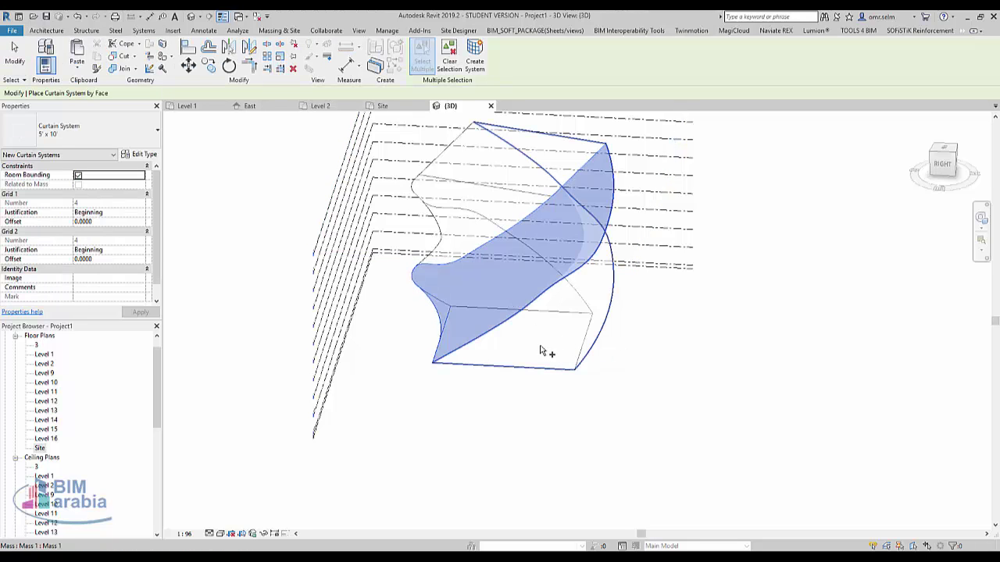
{"action": "middle_click_drag", "start_coordinate": [458, 402], "coordinate": [525, 289], "text": "shift"}
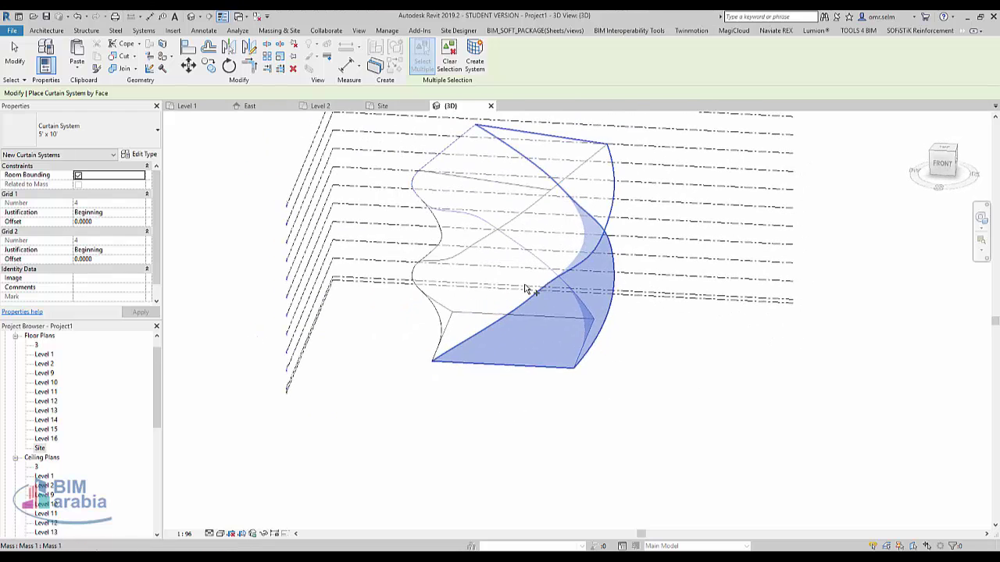
{"action": "left_click", "coordinate": [467, 283]}
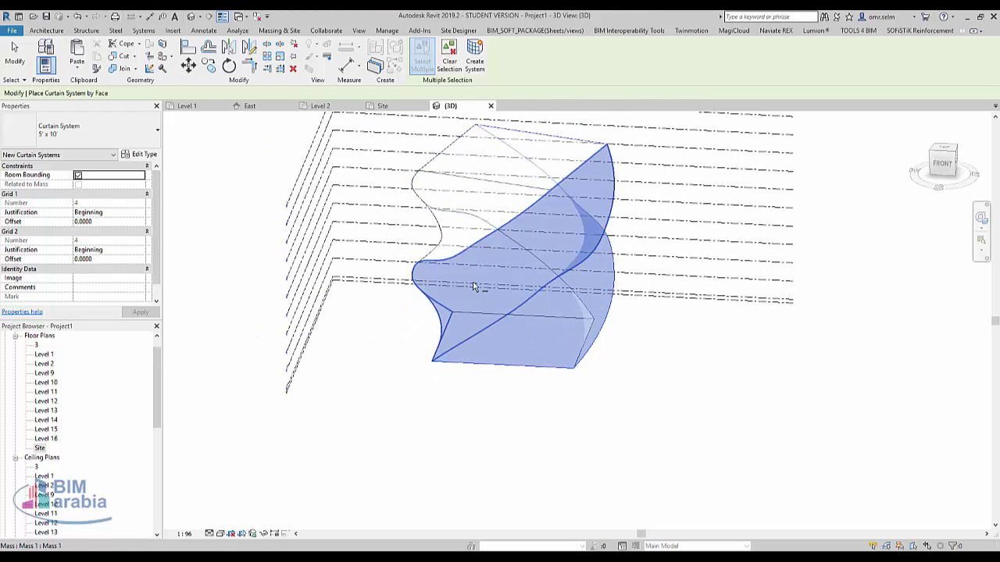
{"action": "left_click", "coordinate": [466, 239]}
{"action": "left_click", "coordinate": [524, 168]}
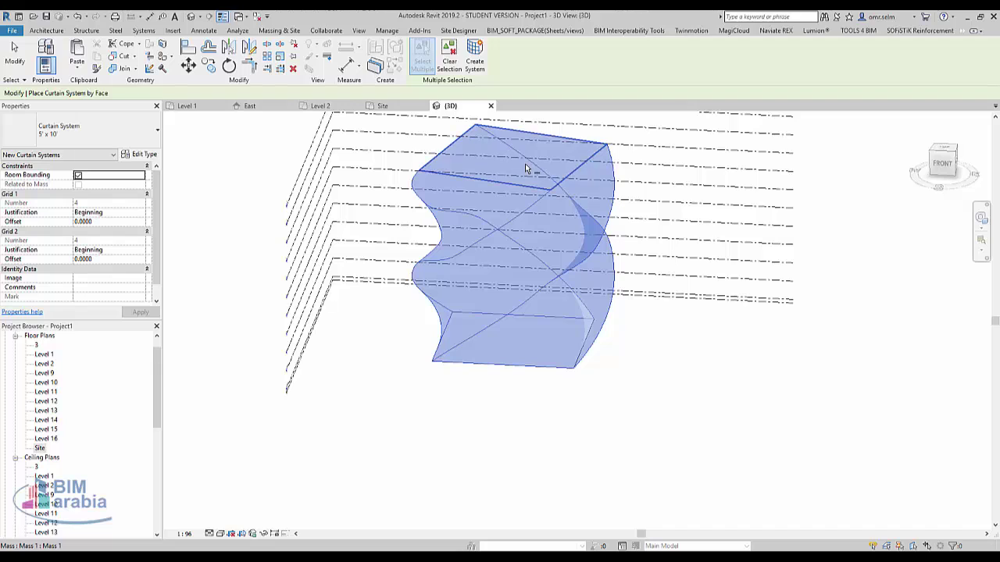
{"action": "left_click", "coordinate": [525, 170]}
{"action": "mouse_move", "coordinate": [599, 401]}
{"action": "middle_mouse_down", "text": "shift"}
{"action": "mouse_move", "coordinate": [854, 434]}
{"action": "mouse_move", "coordinate": [786, 415]}
{"action": "middle_mouse_up", "text": "shift"}
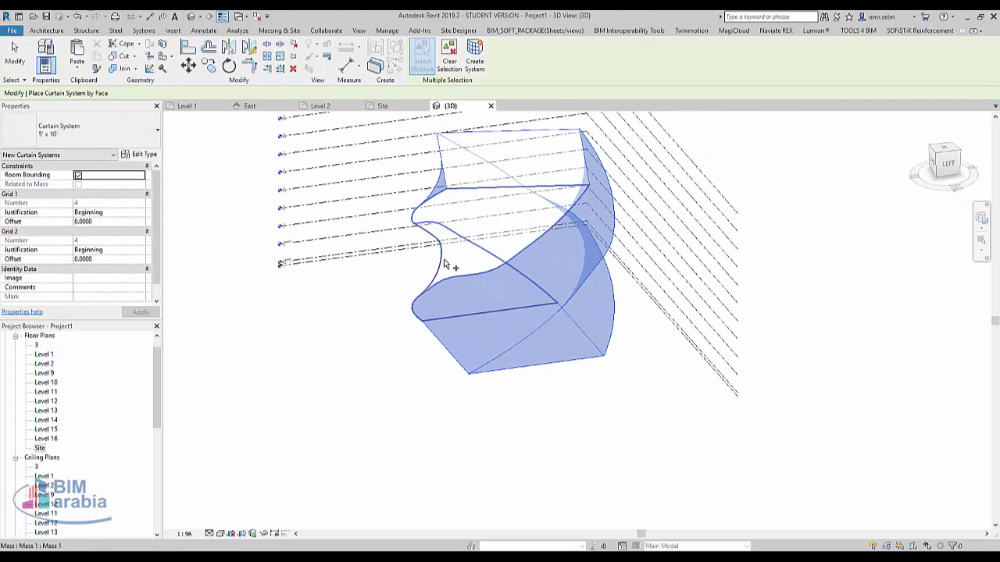
{"action": "mouse_move", "coordinate": [415, 333]}
{"action": "middle_mouse_down", "text": "shift"}
{"action": "mouse_move", "coordinate": [669, 390]}
{"action": "mouse_move", "coordinate": [506, 386]}
{"action": "mouse_move", "coordinate": [663, 129]}
{"action": "middle_mouse_up", "text": "shift"}
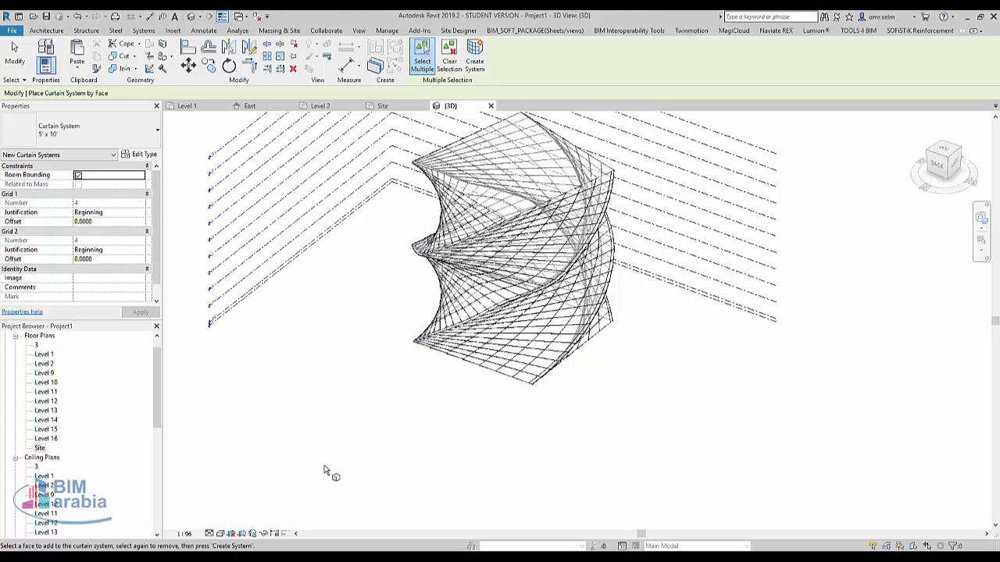
Step: Switch the visual style to Consistent Colors, then to Realistic
{"action": "left_click", "coordinate": [221, 534]}
{"action": "left_click", "coordinate": [258, 502]}
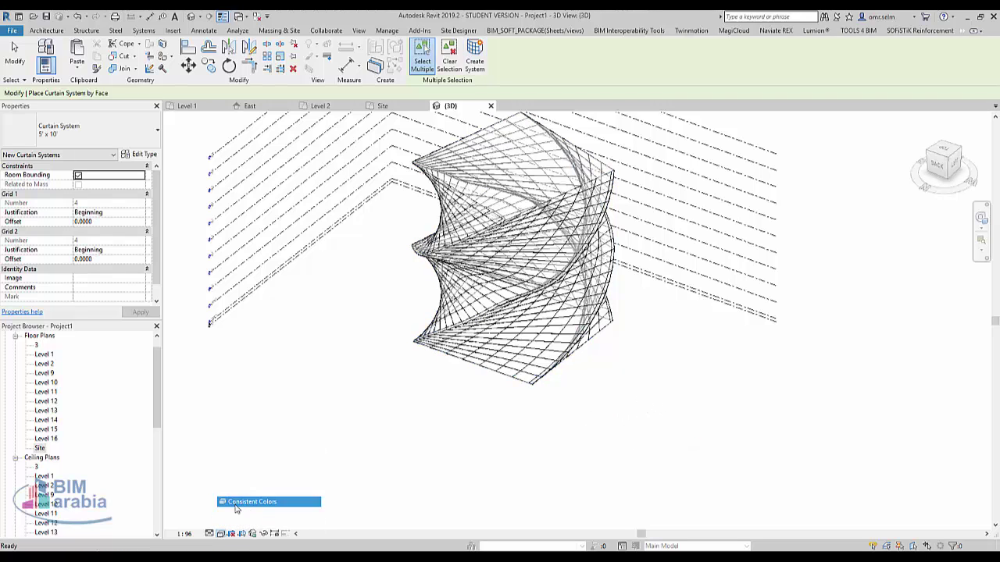
{"action": "left_click", "coordinate": [221, 534]}
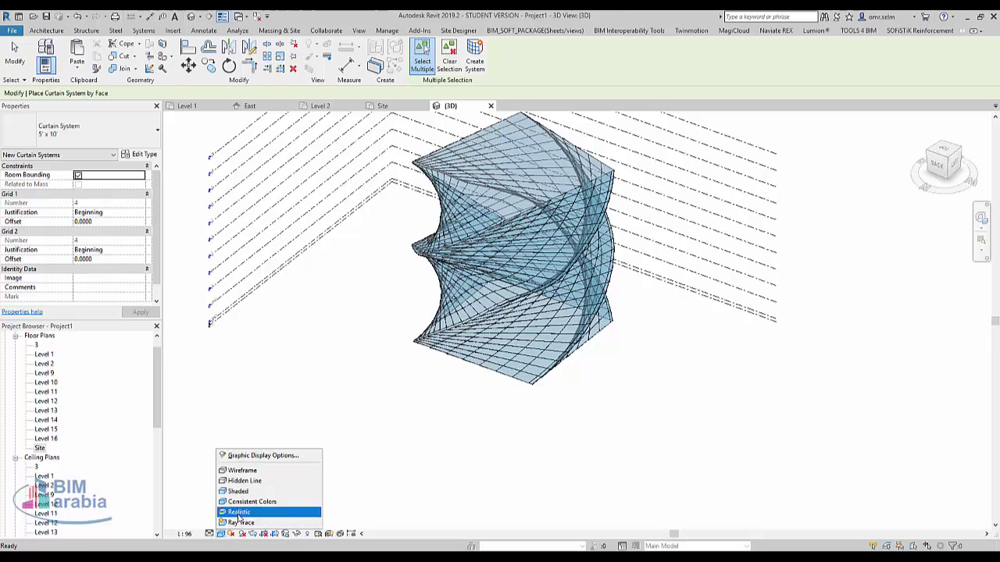
{"action": "left_click", "coordinate": [258, 506]}
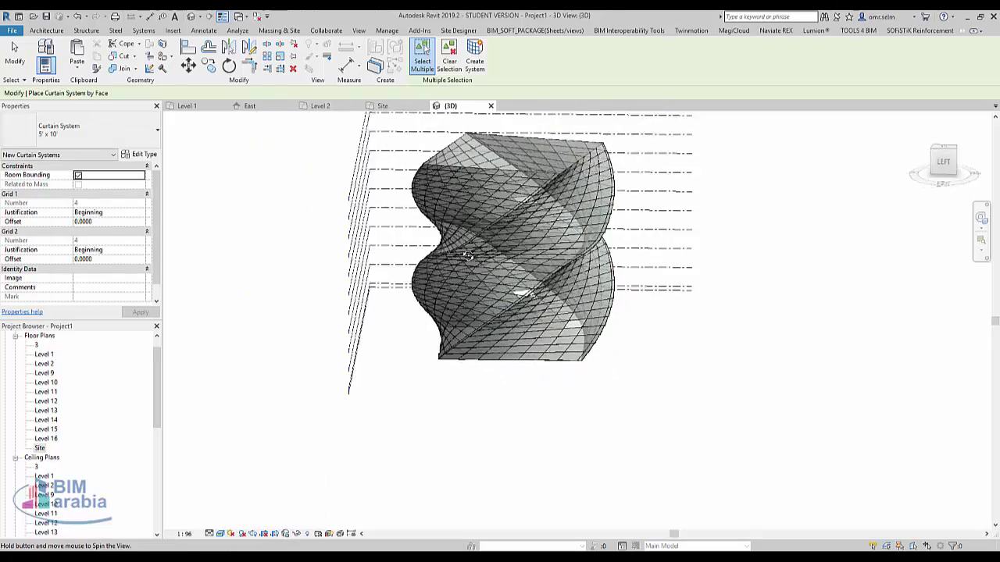